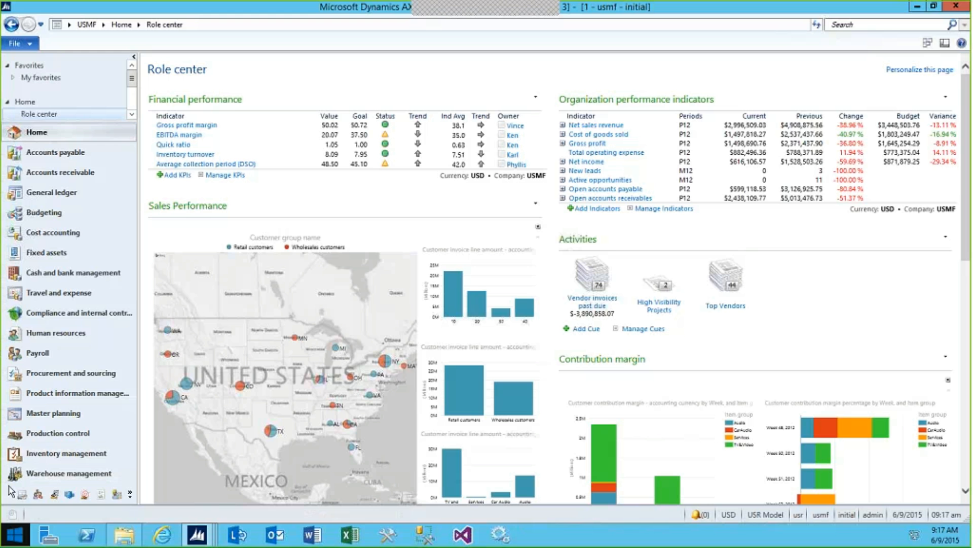
Review the demand forecasting parameters in Master planning, including the item allocation keys and forecast dimensions, and close the form
left_click(53, 414)
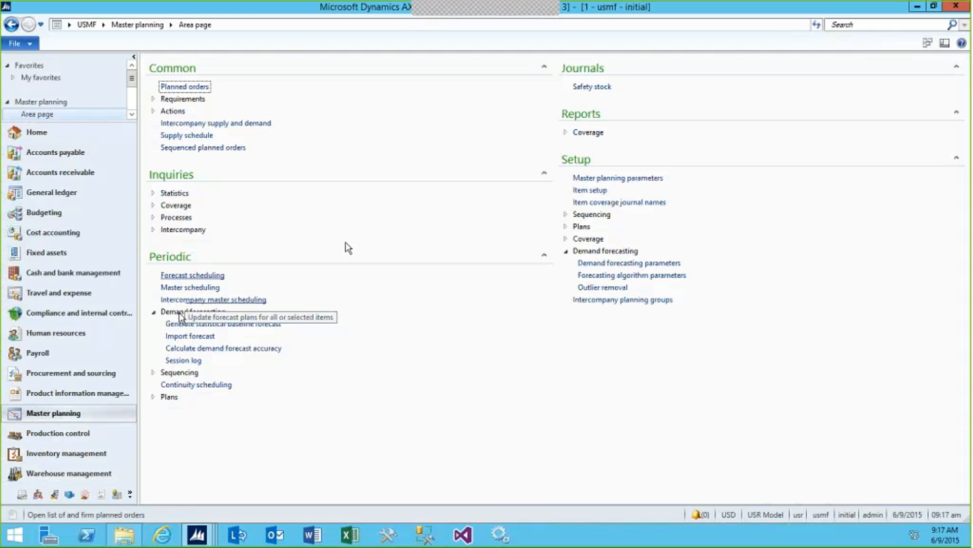
left_click(572, 252)
left_click(572, 252)
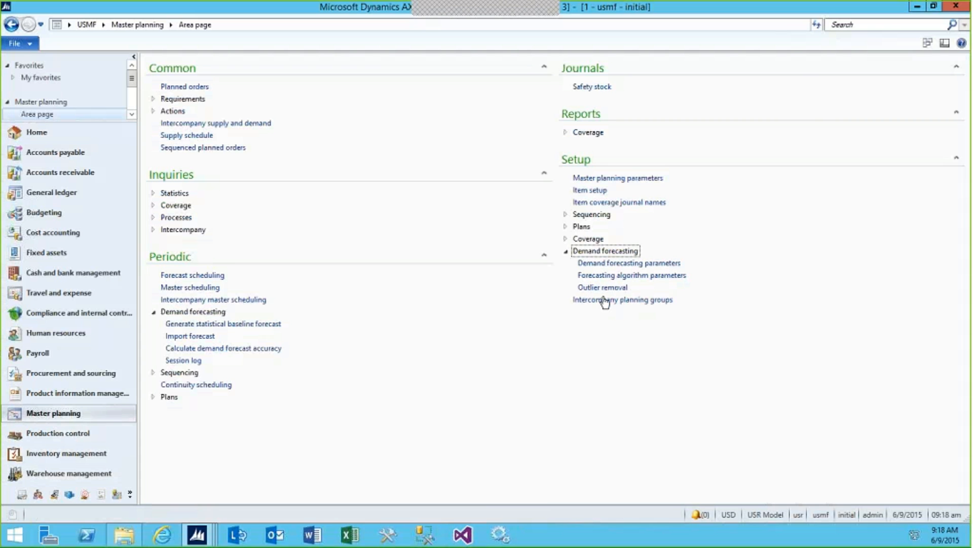
left_click(606, 267)
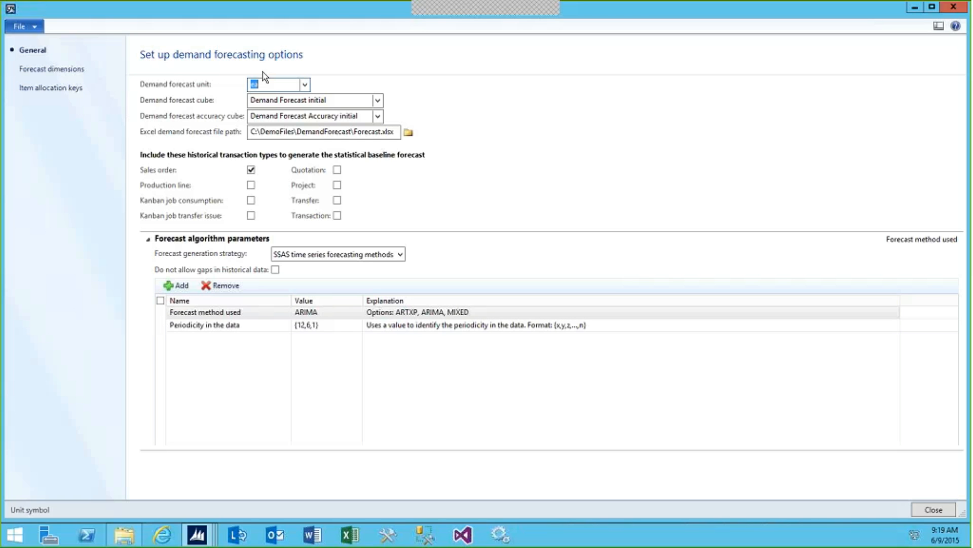
left_click(34, 89)
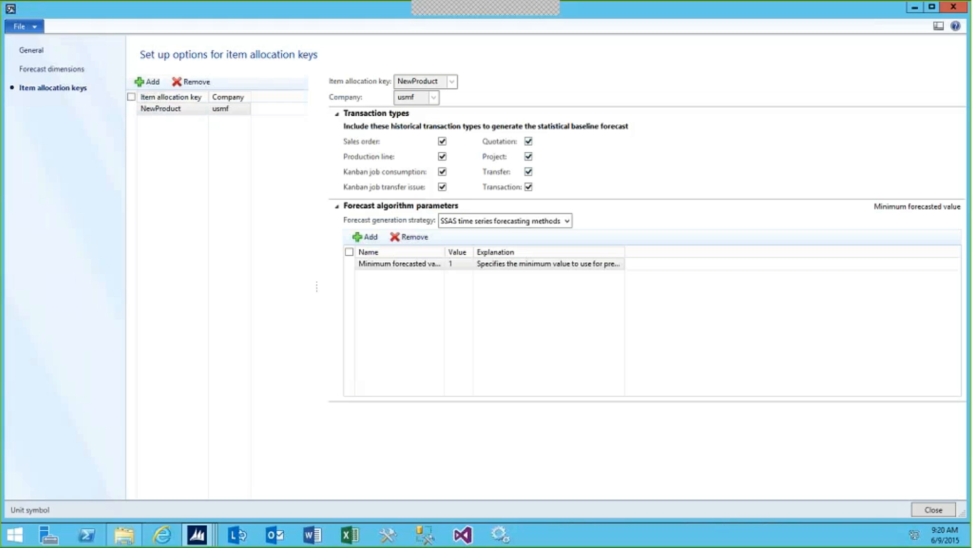
left_click(48, 69)
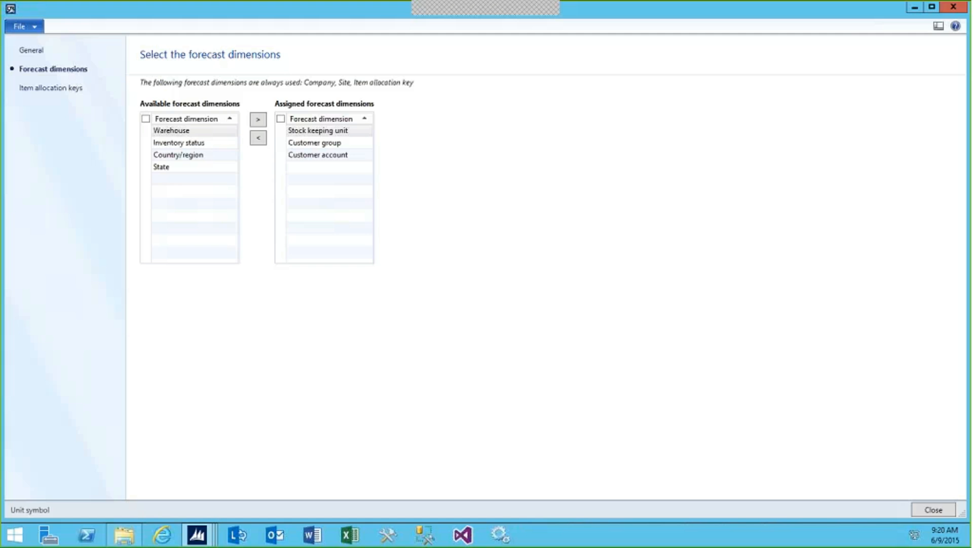
left_click(951, 515)
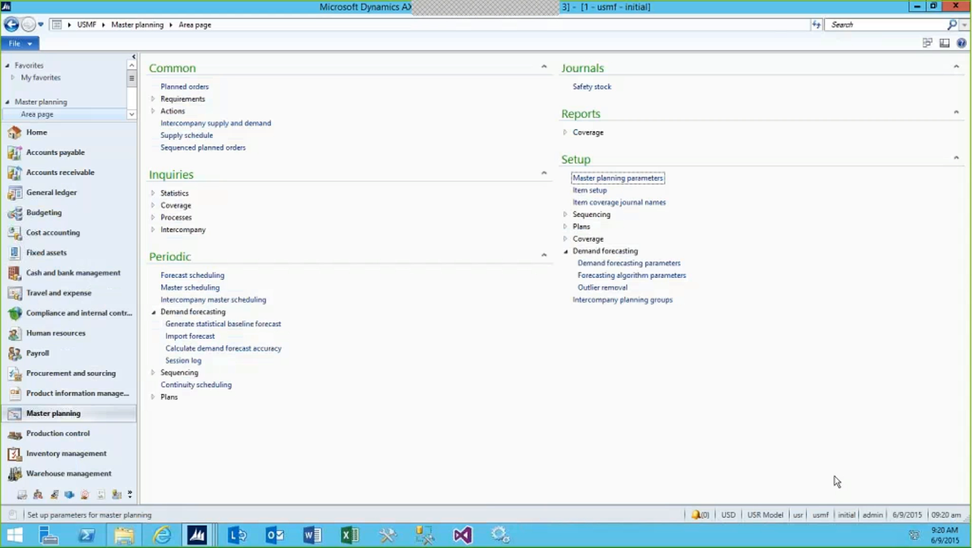
Review the default forecasting algorithm parameters in the Master planning setup and close the form
left_click(602, 277)
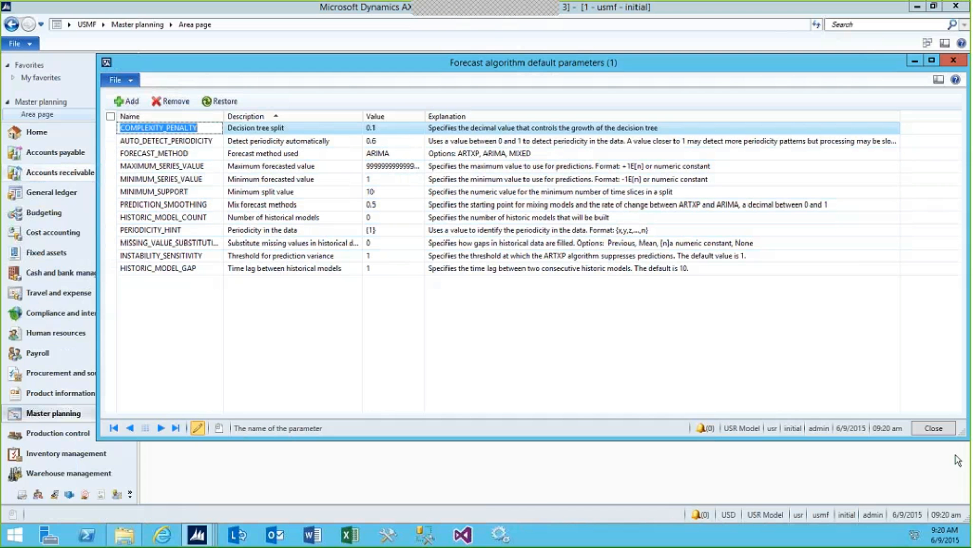
left_click(935, 431)
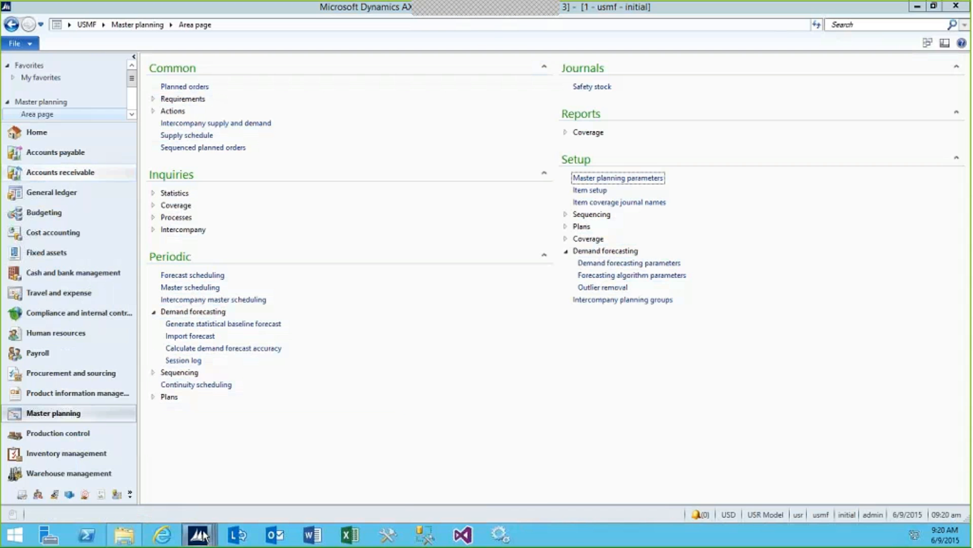
Review the already open Demand forecast lines and the Demand forecast per item report, and close both windows
mouse_move(198, 534)
left_click(212, 501)
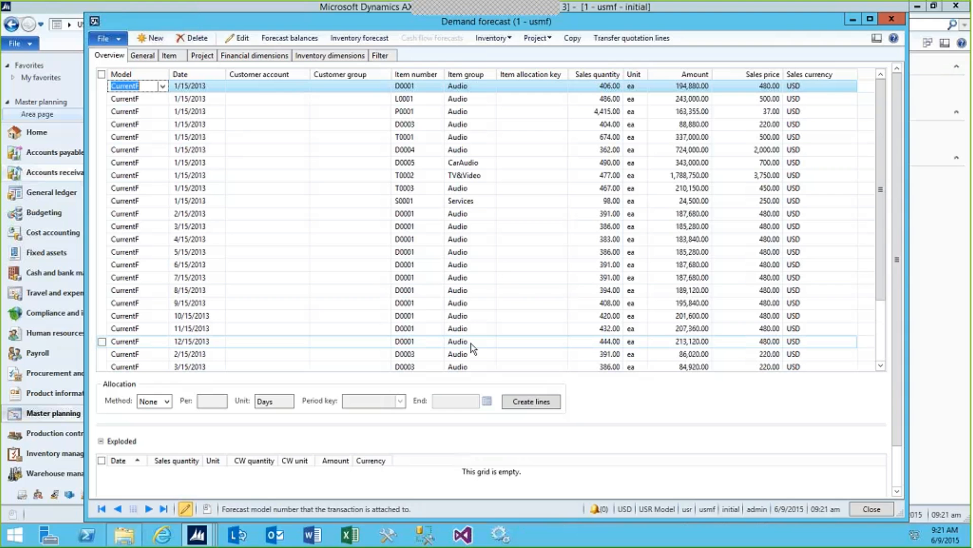
left_click(204, 538)
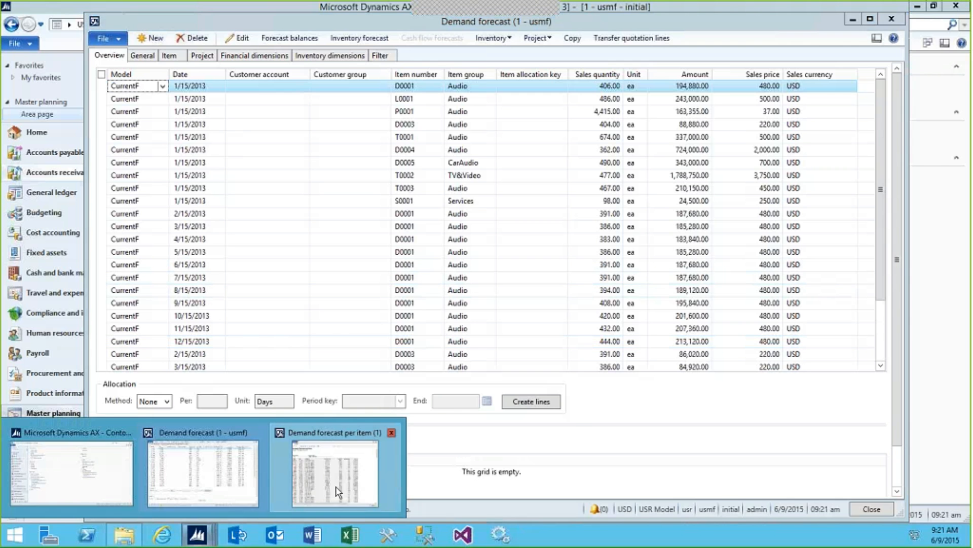
left_click(338, 491)
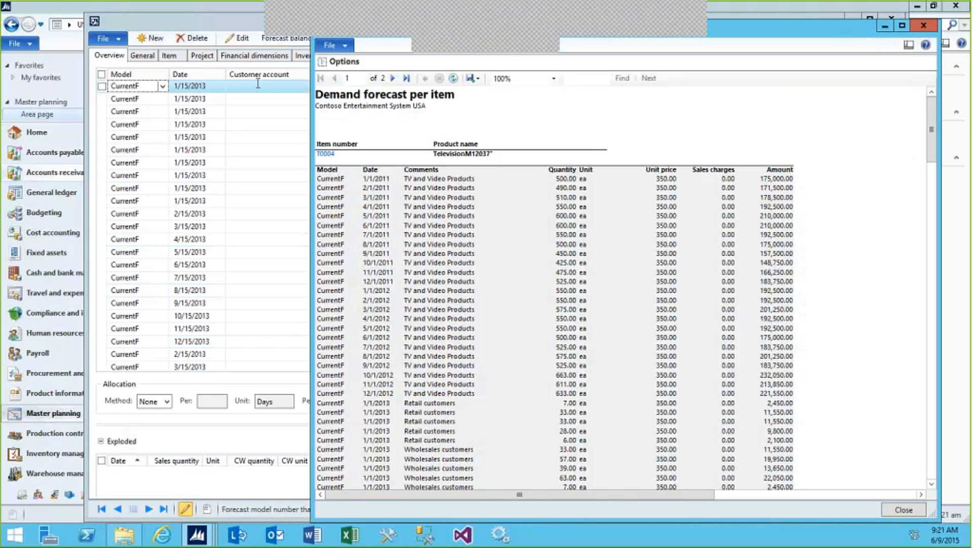
left_click(924, 27)
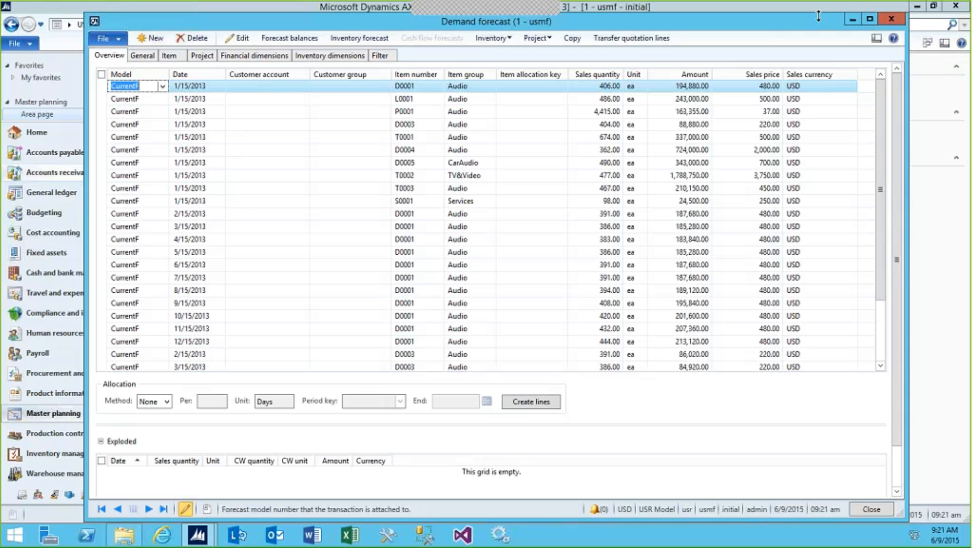
left_click(893, 21)
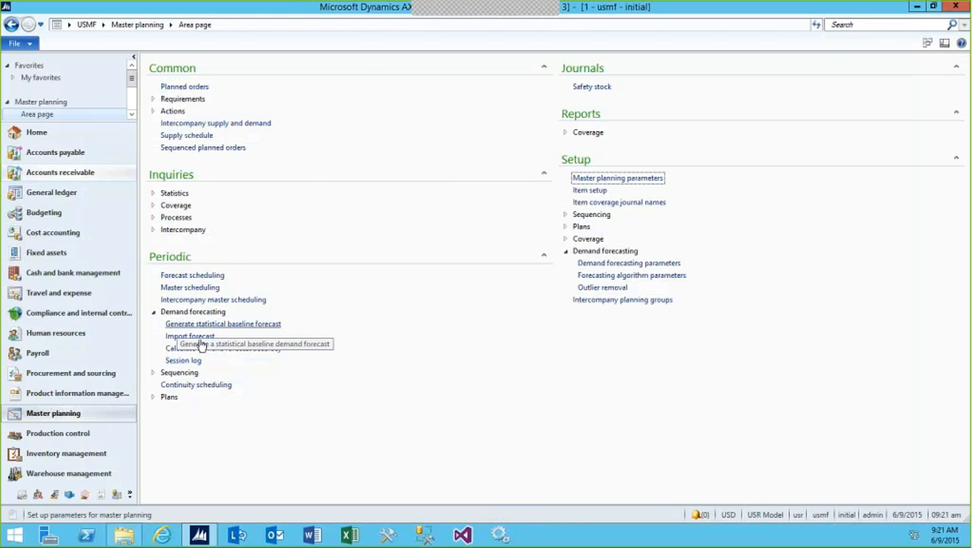
Generate a statistical baseline forecast for the TVs item allocation key, keeping the Month forecast bucket and the other preset parameters
left_click(223, 323)
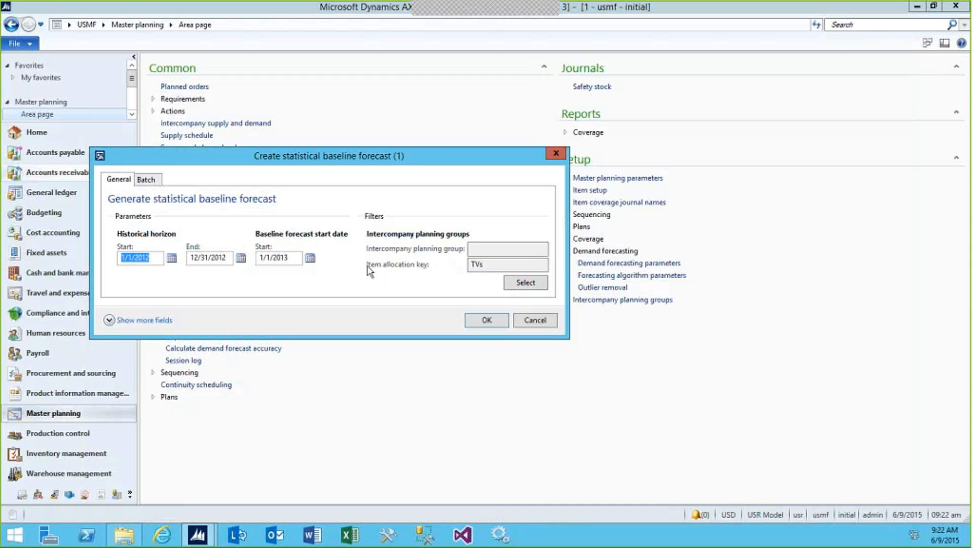
left_click(110, 320)
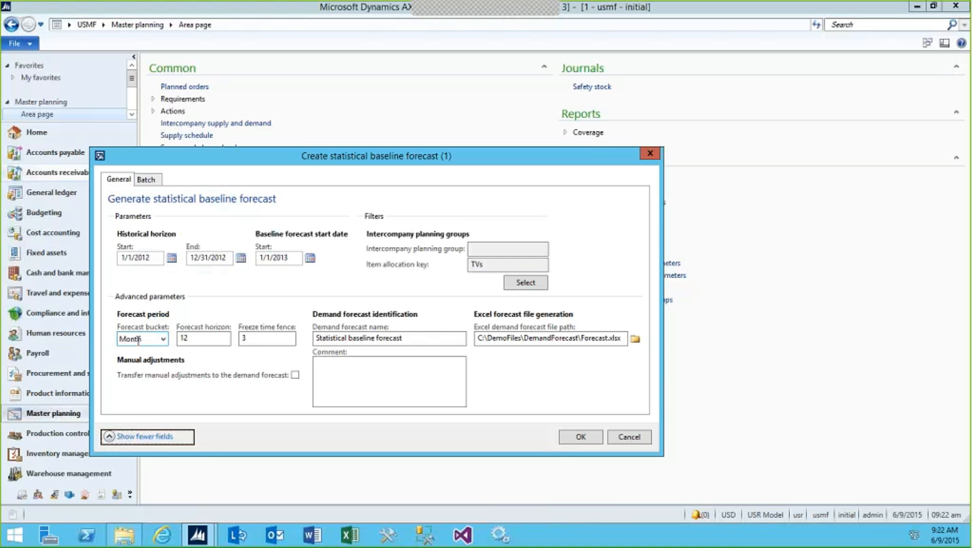
left_click(163, 339)
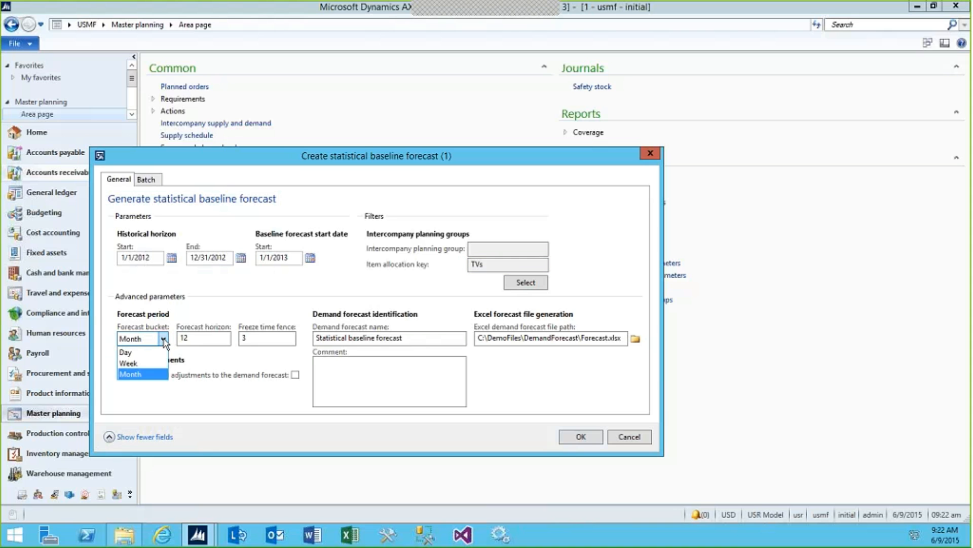
left_click(164, 340)
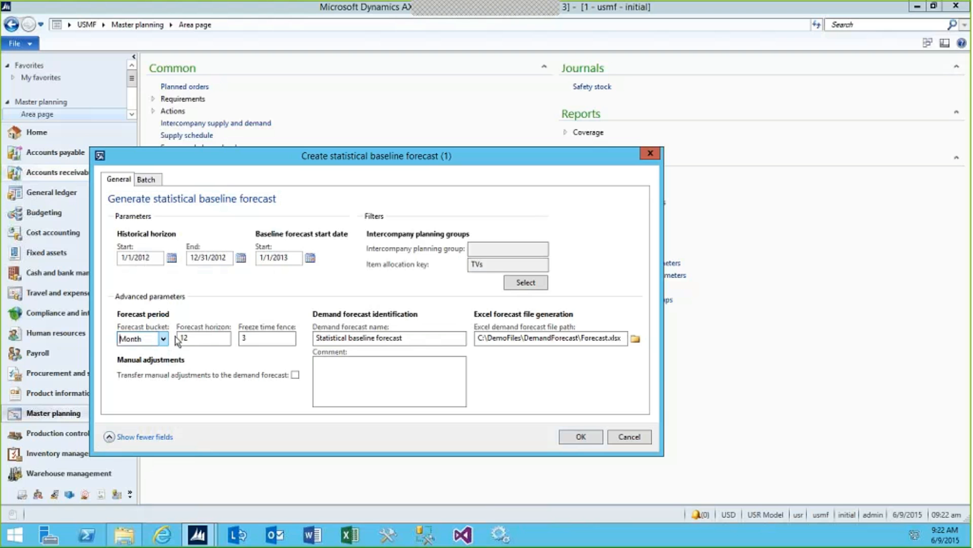
left_click(211, 339)
left_click(270, 340)
left_click(260, 339)
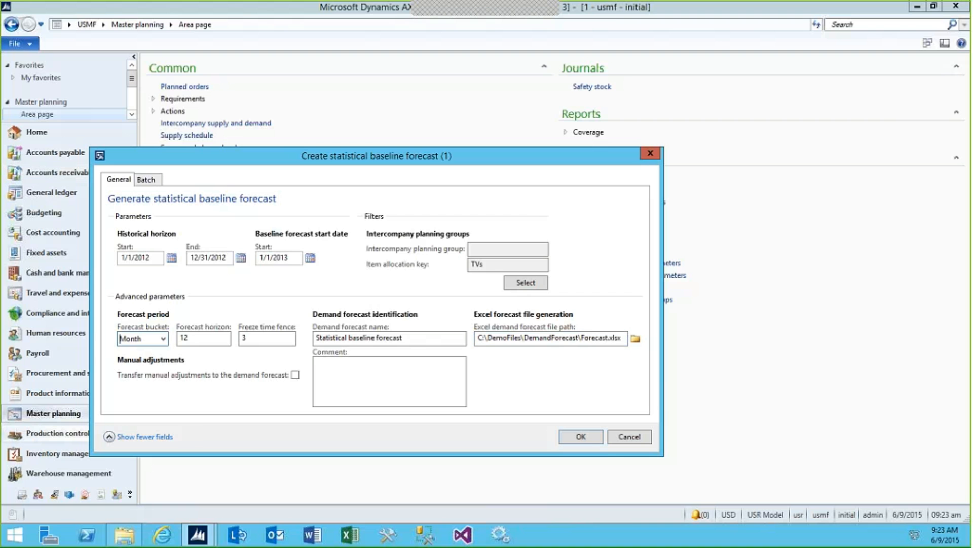
left_click(581, 437)
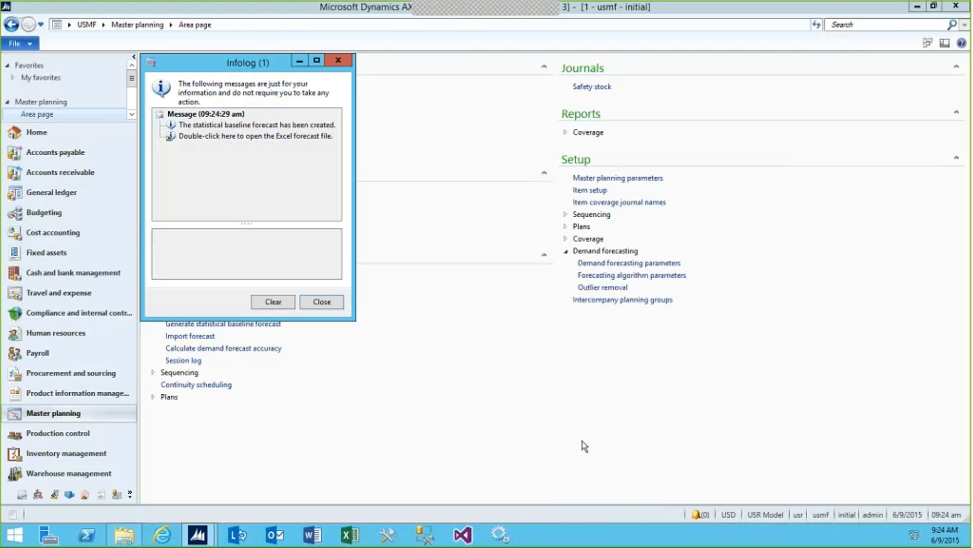
Open the generated Excel forecast file and inspect the customers under customer group 10 in the forecast table
double_click(241, 136)
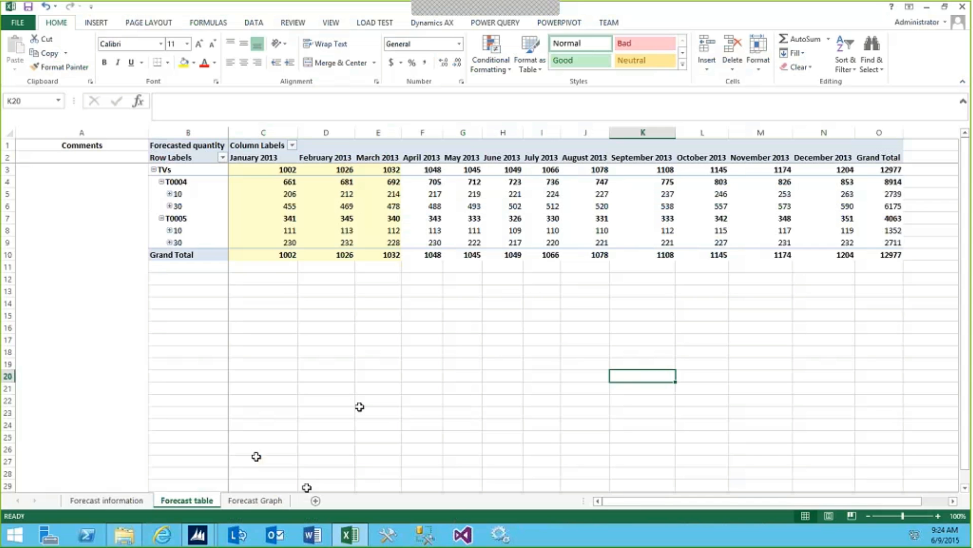
left_click(431, 195)
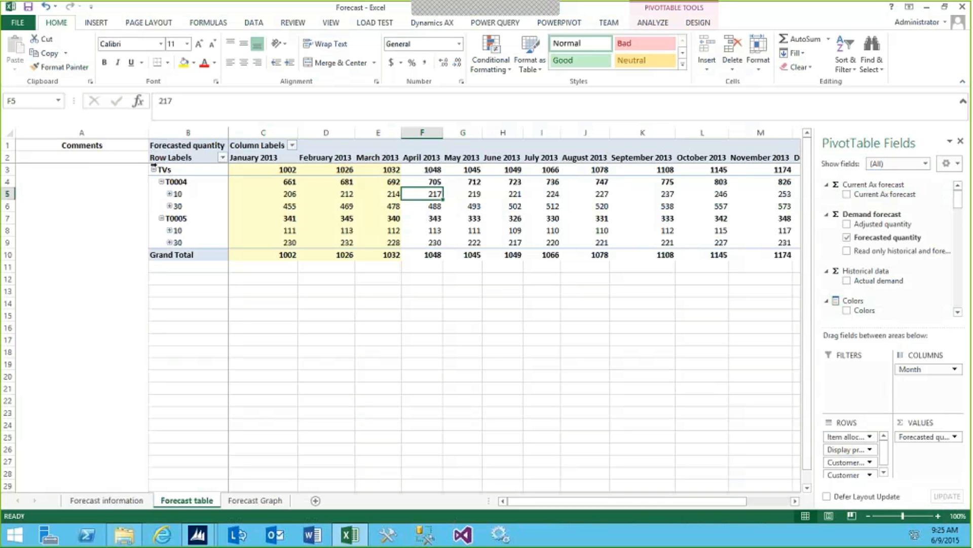
left_click(170, 193)
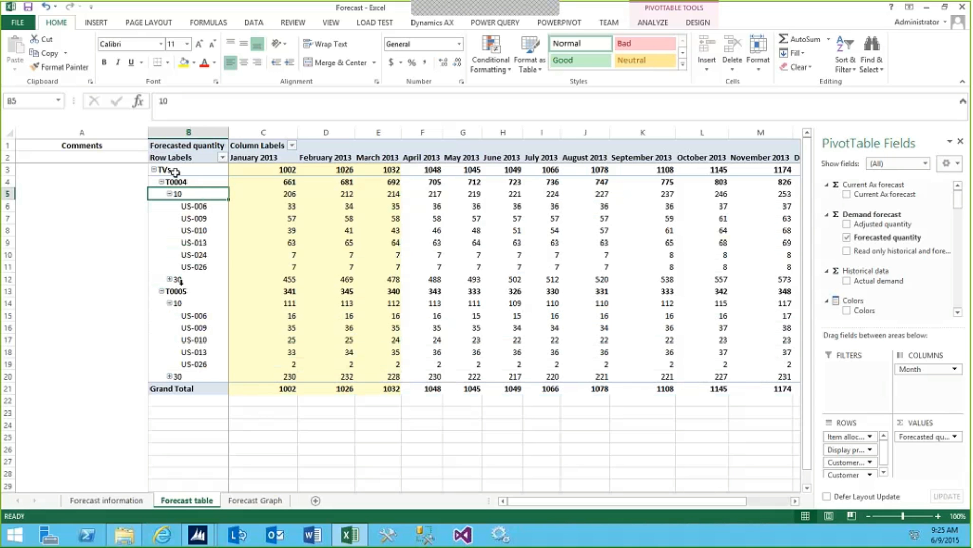
left_click(169, 193)
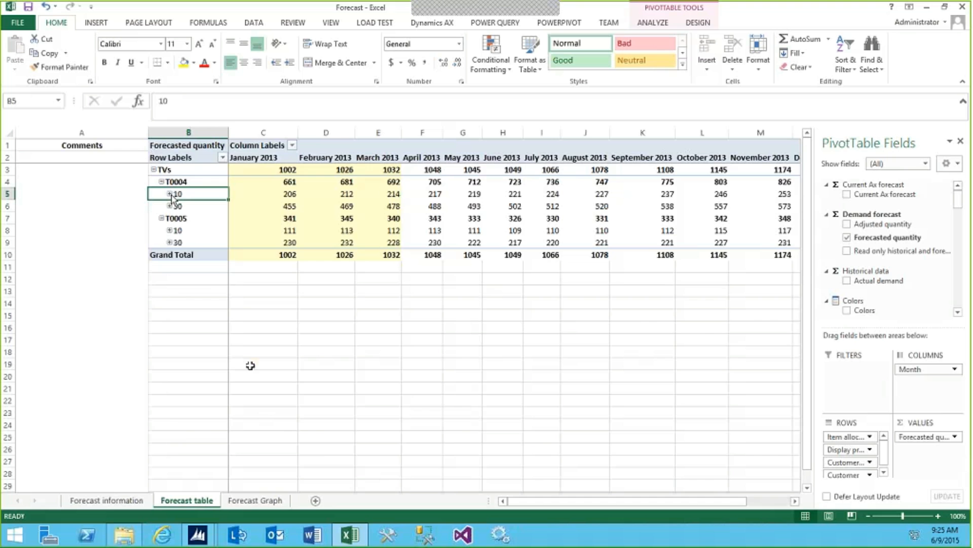
Examine the historical and forecasted quantity curves for T0004 and T0005 on the Forecast Graph sheet
left_click(263, 503)
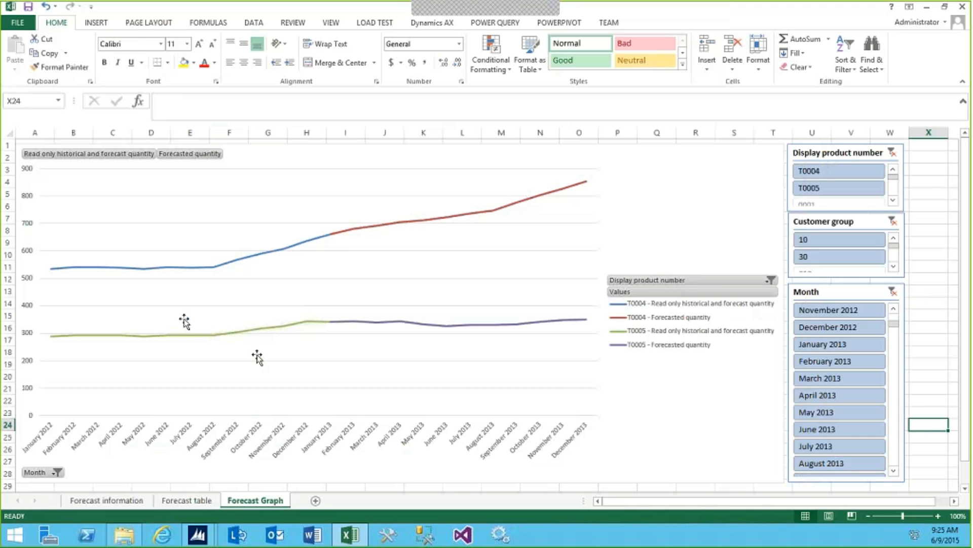
left_click(194, 181)
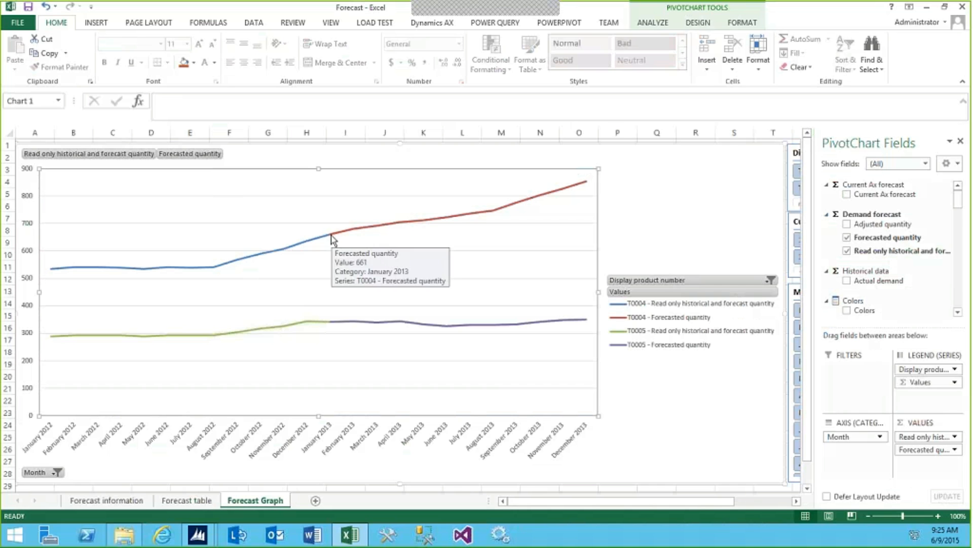
mouse_move(333, 241)
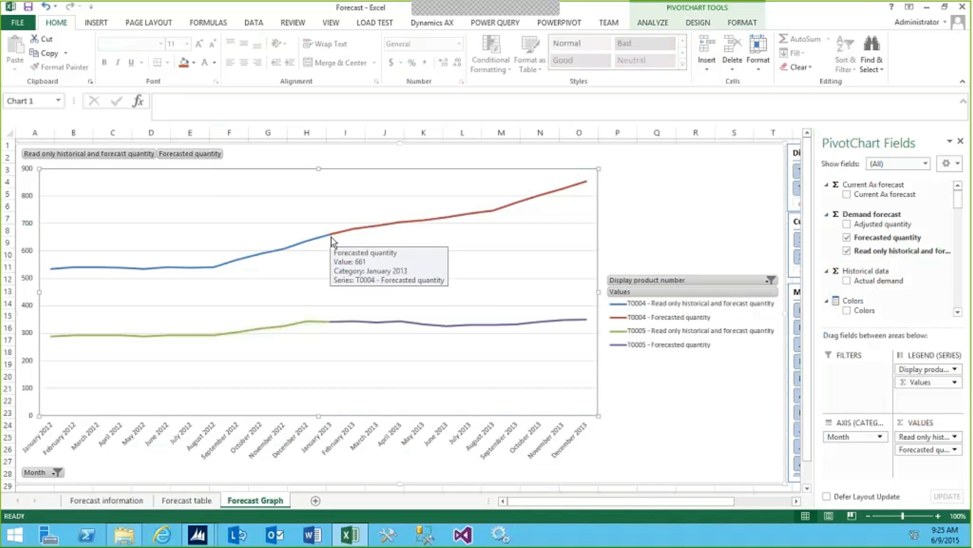
mouse_move(50, 272)
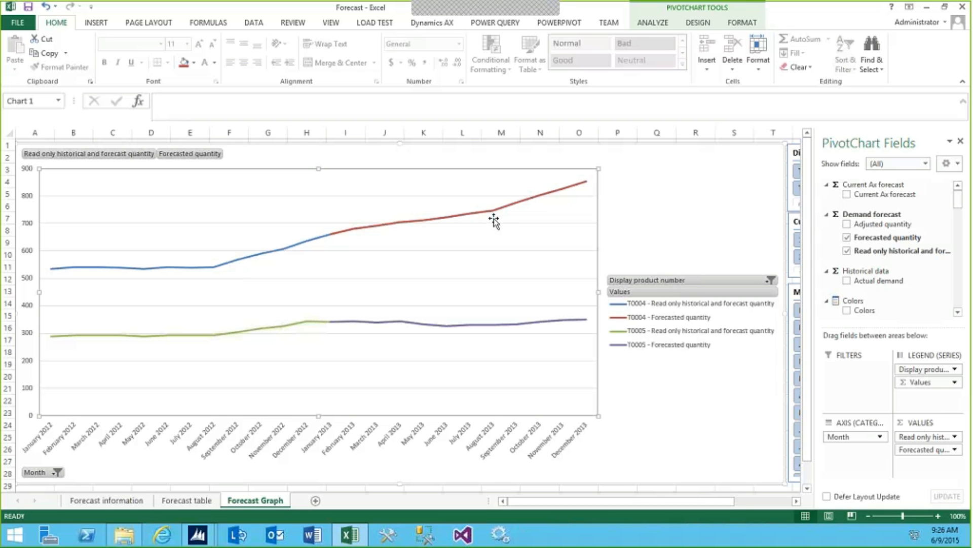
mouse_move(495, 215)
mouse_move(334, 326)
mouse_move(52, 337)
Filter the forecast graph by customer group 10 and by group 30, and restore both groups
left_click(763, 142)
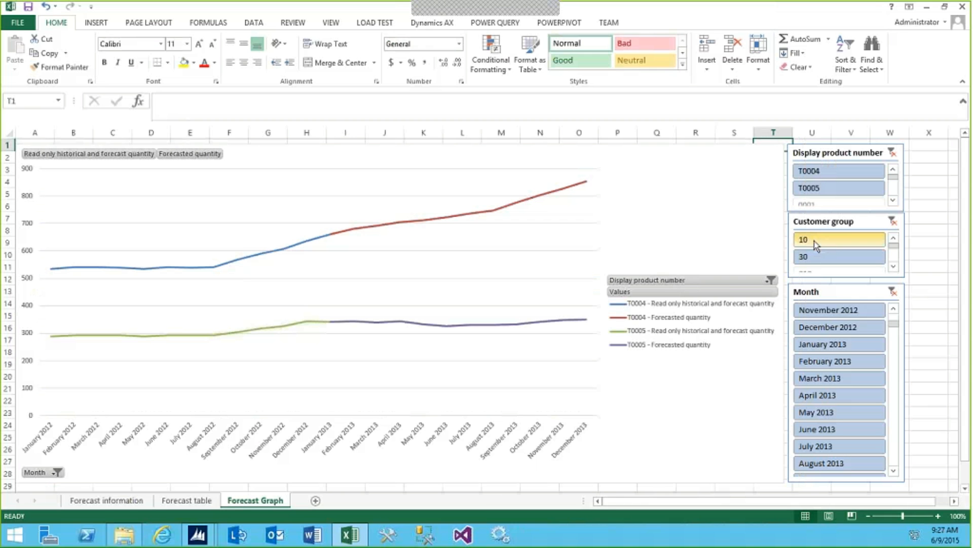
left_click(814, 241)
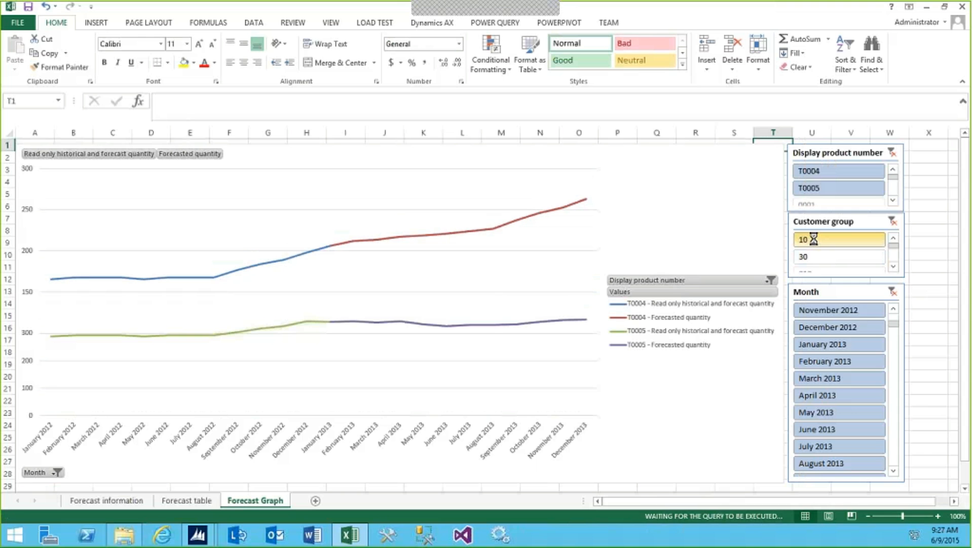
left_click(814, 257)
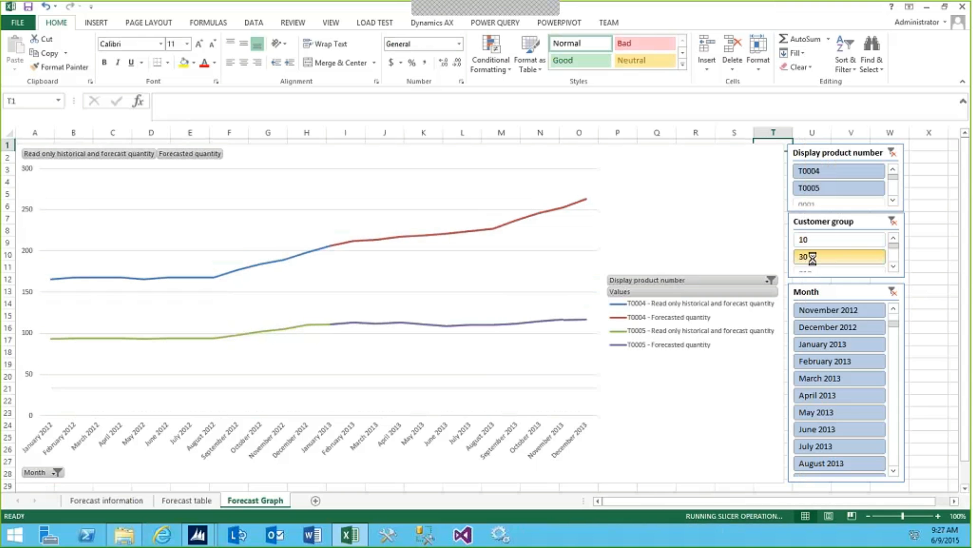
left_click(811, 240)
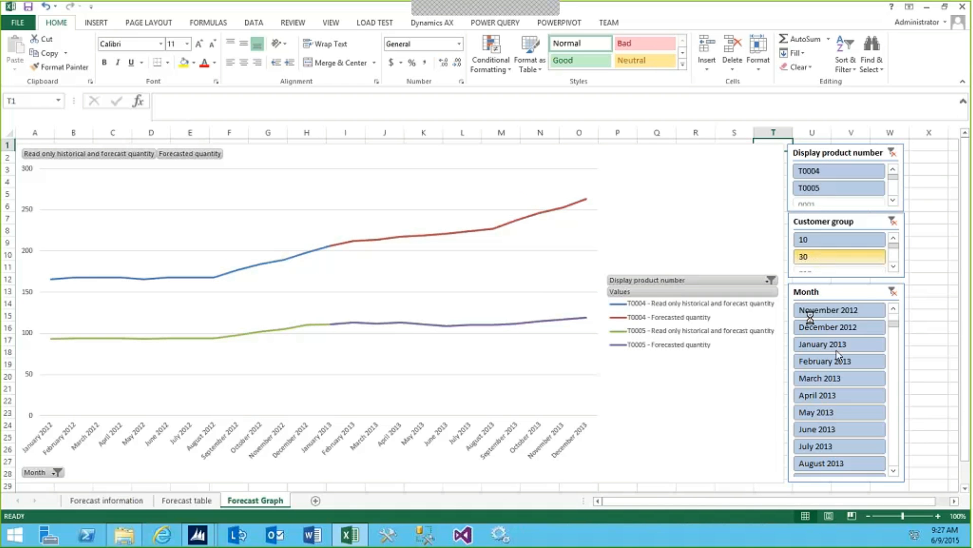
Set the January 2013 forecasted quantity of T0004 to 660 in the Forecast table sheet
left_click(186, 499)
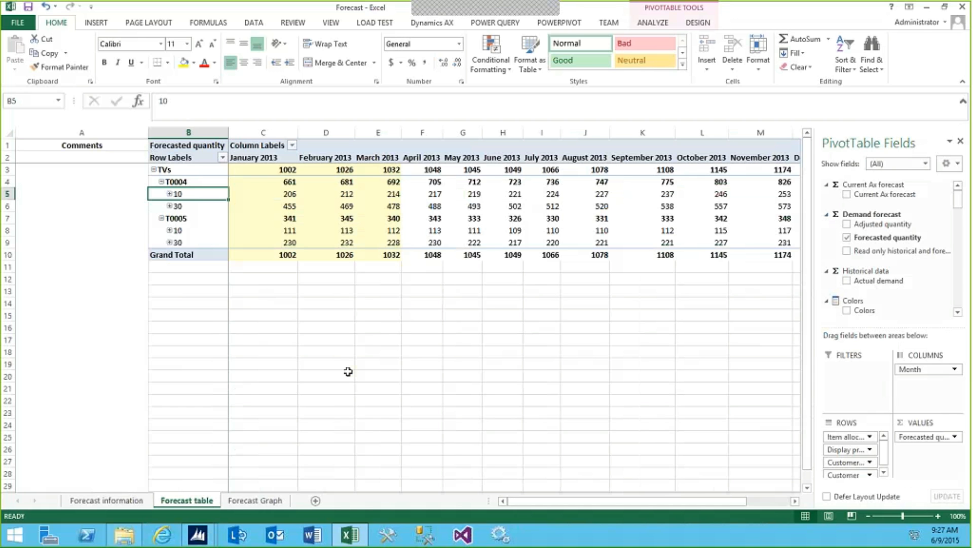
left_click(289, 181)
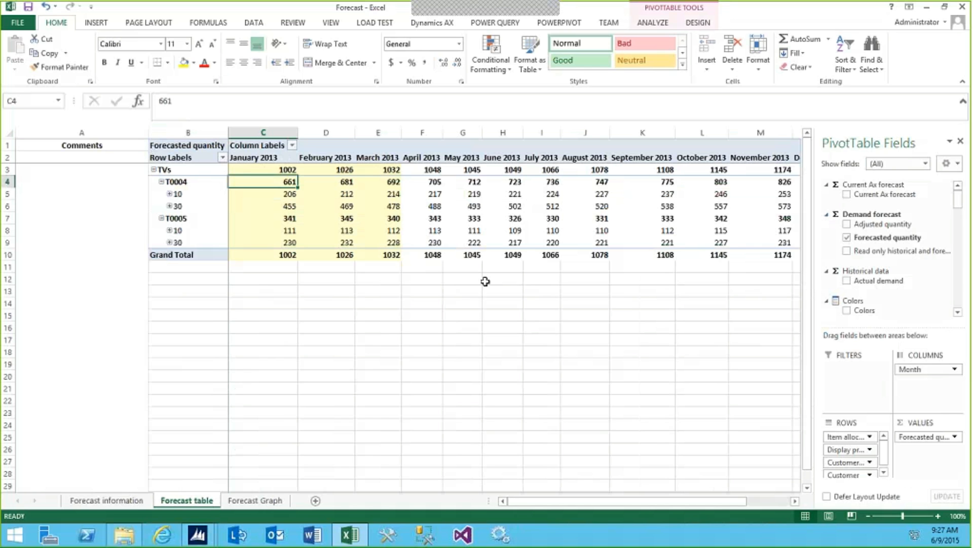
type("600")
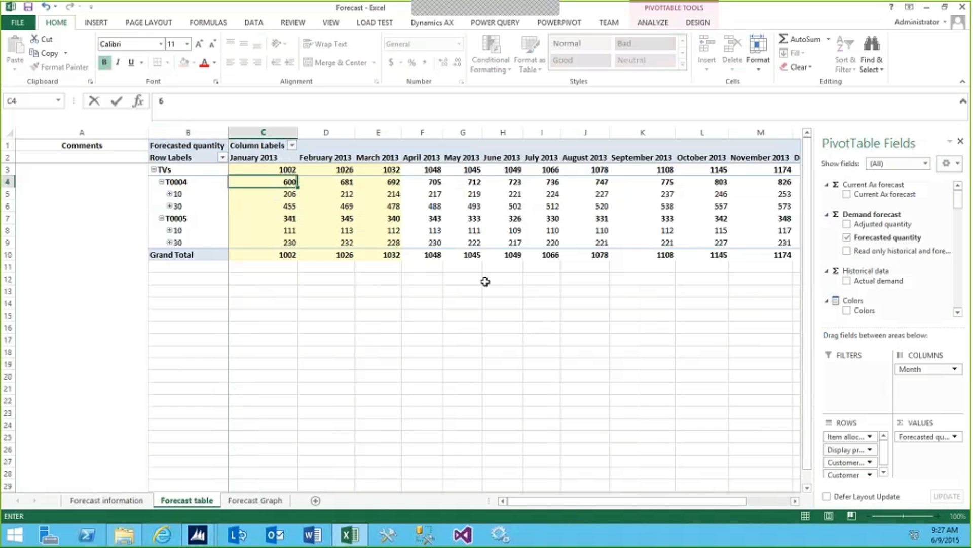
key("BackSpace")
type("660")
key("Return")
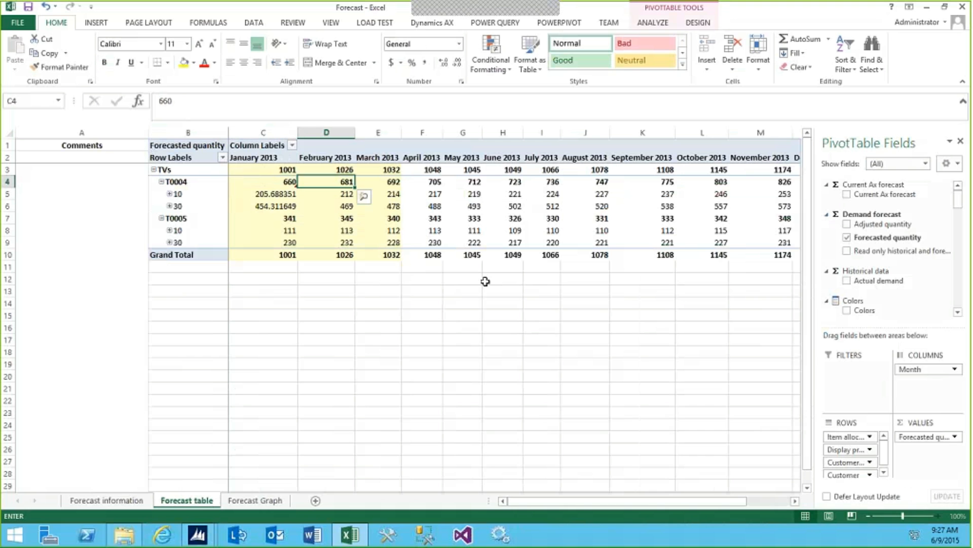
Set the forecasted quantity of T0004 to 650 for January 2013 and 675 for February 2013
key("Left")
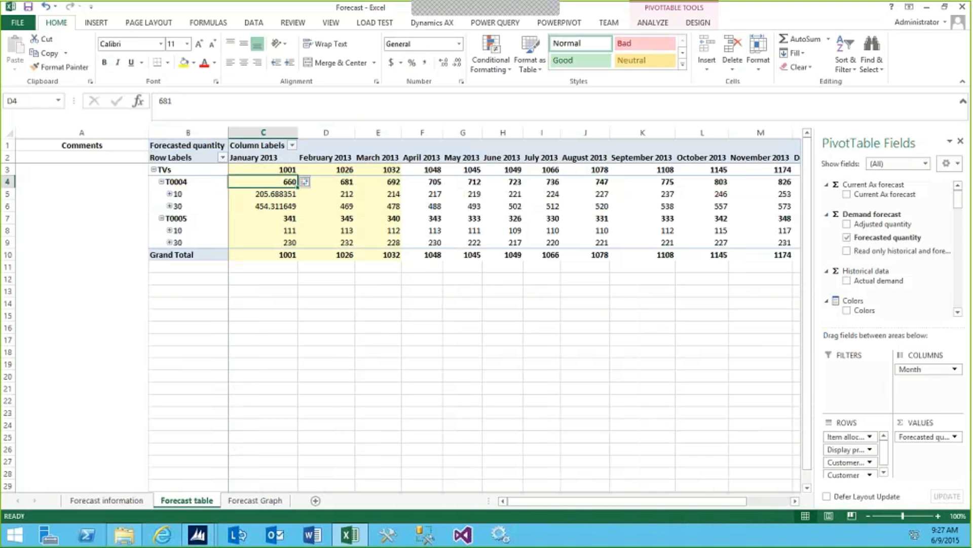
type("650")
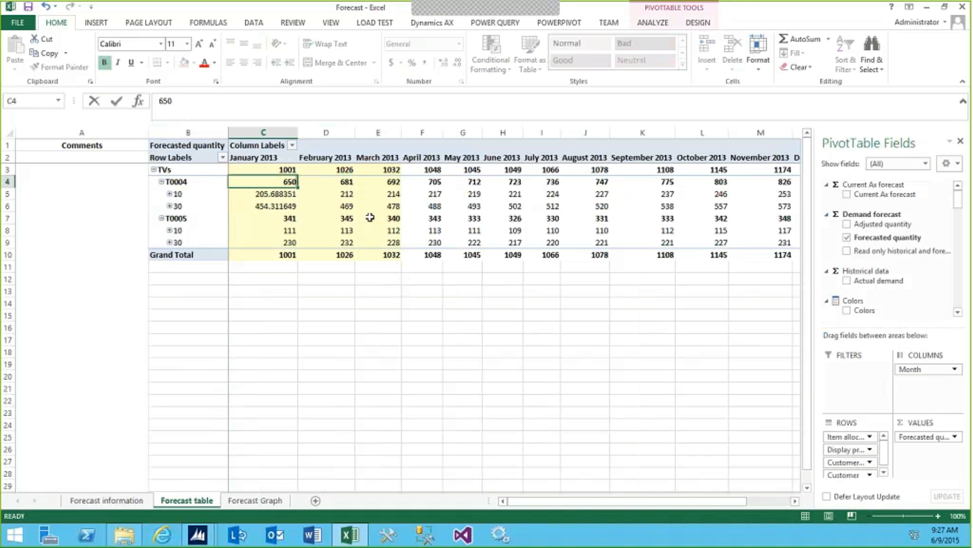
key("Tab")
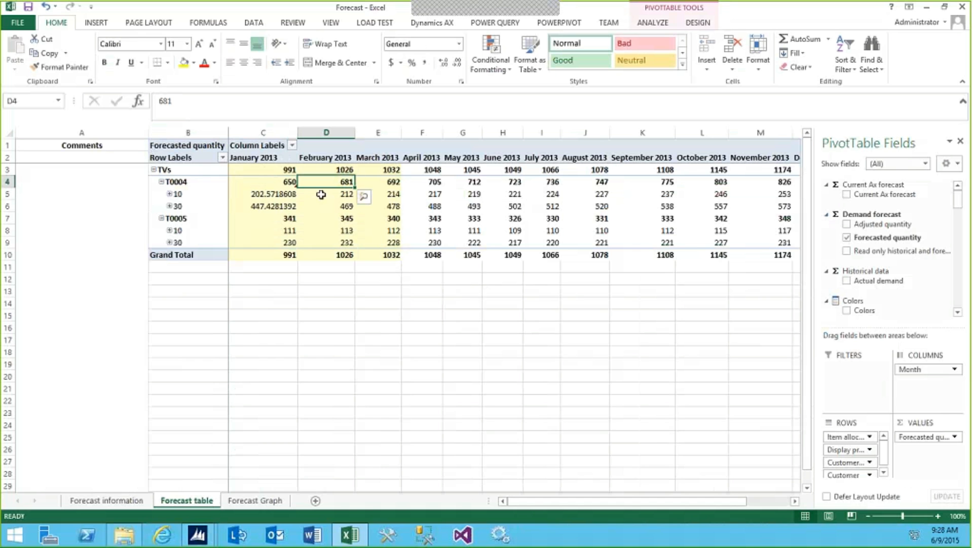
type("6")
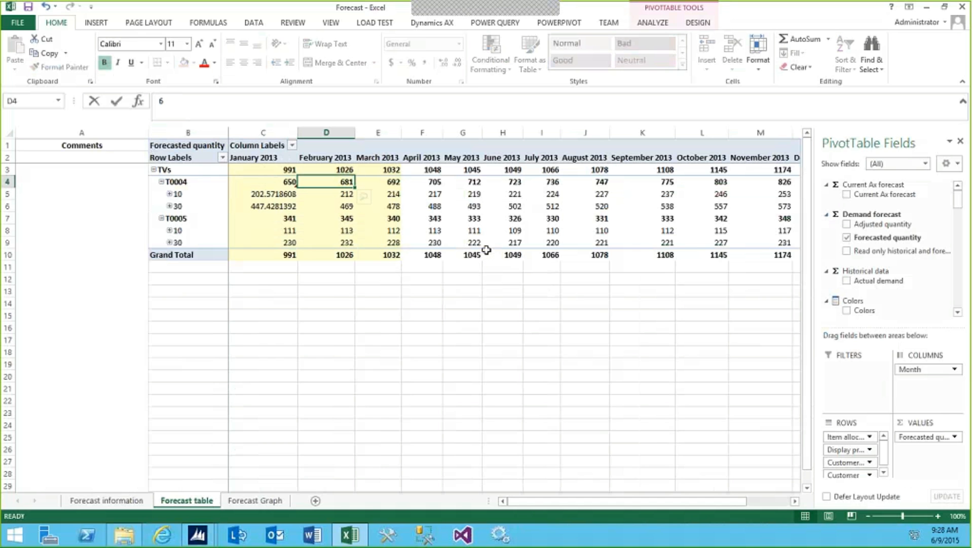
type("75")
key("Tab")
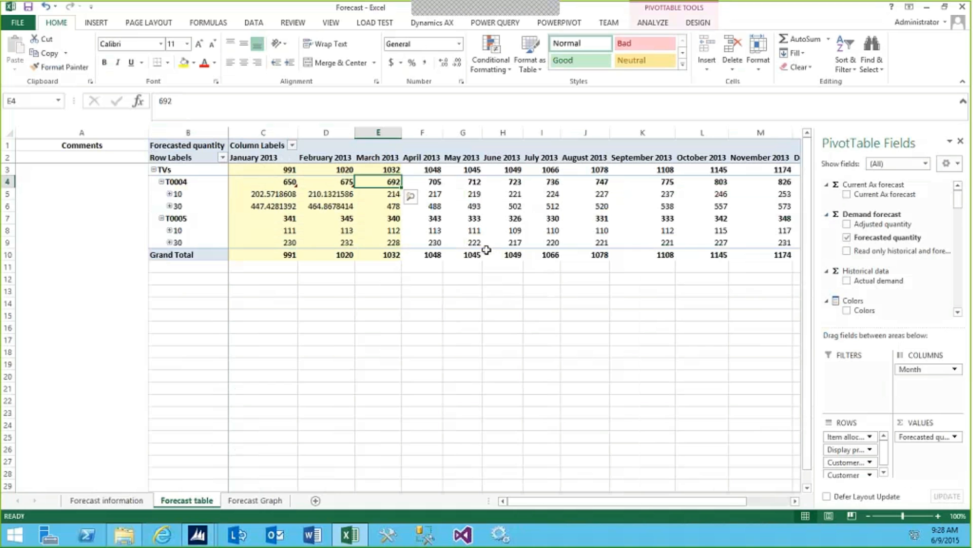
Set the March 2013 forecasted quantity of T0004 to 690
type("96")
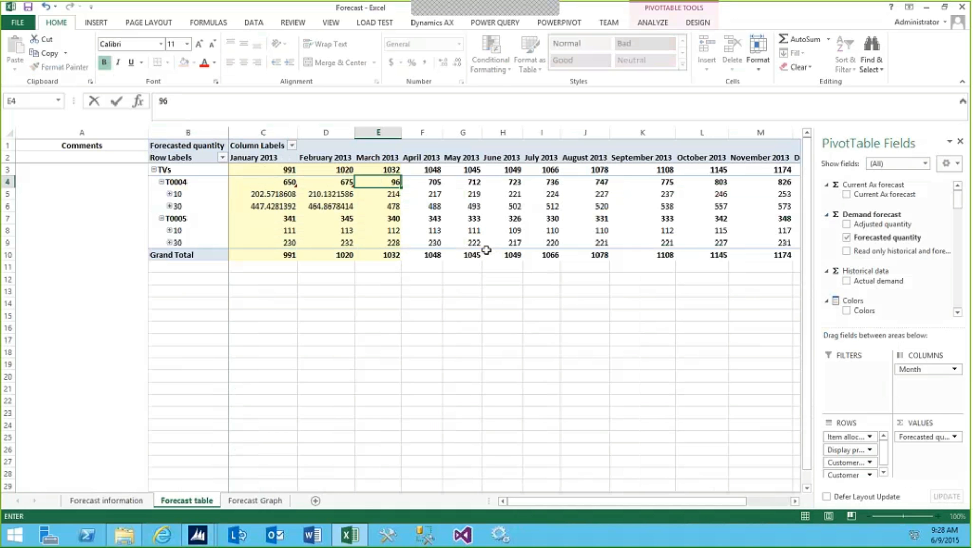
type("0")
key("BackSpace")
key("BackSpace")
key("BackSpace")
type("690")
left_click(426, 229)
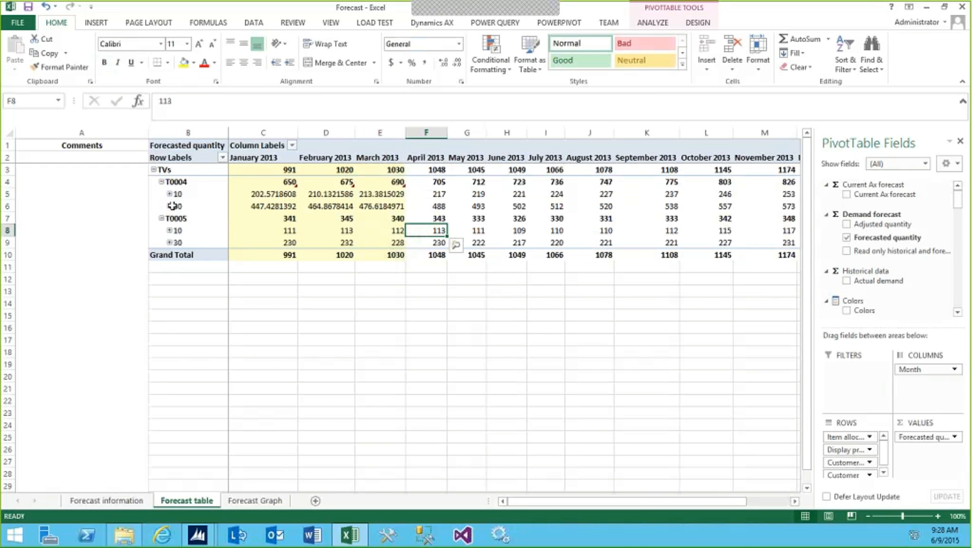
Expand customer group 10 under T0005 and set January 2013 quantities of 15 for its first customer and 35 for its fourth
left_click(168, 230)
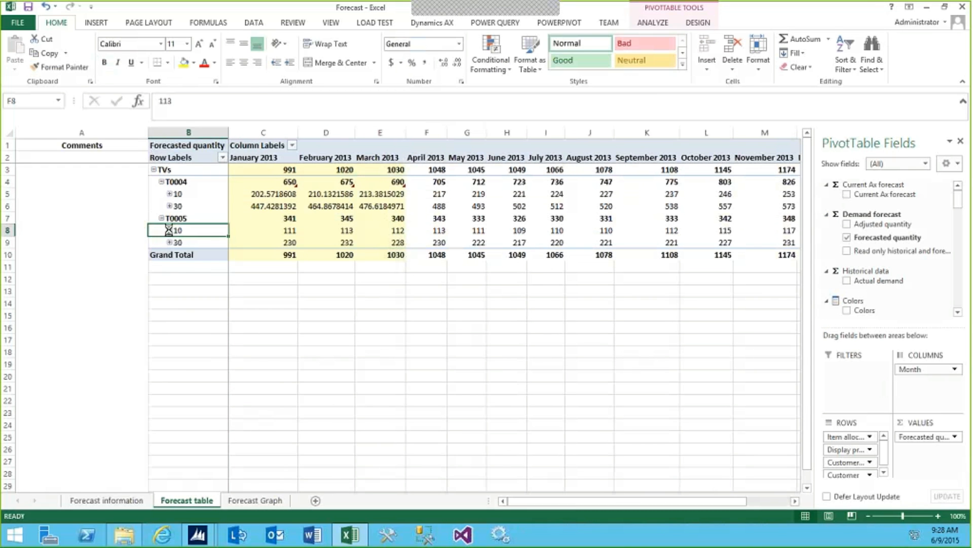
left_click(266, 316)
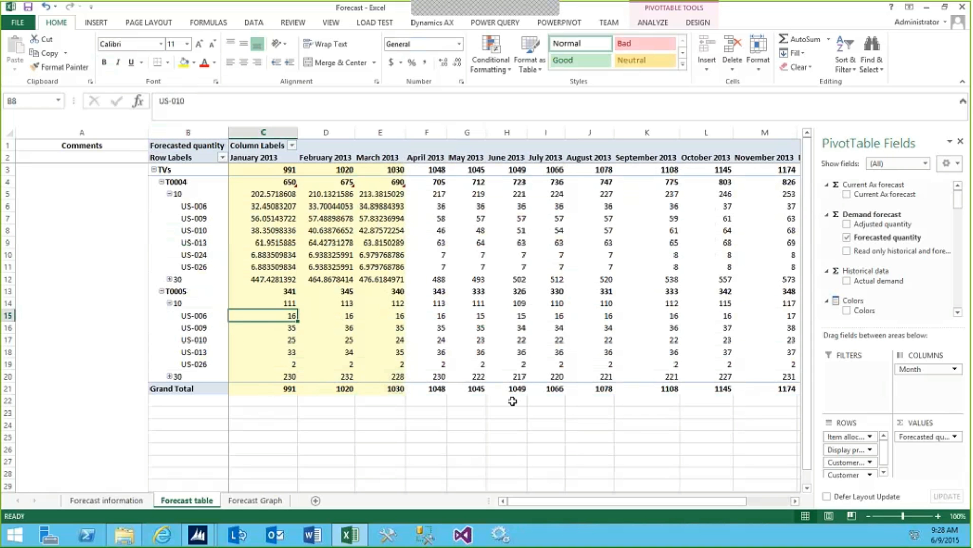
type("15")
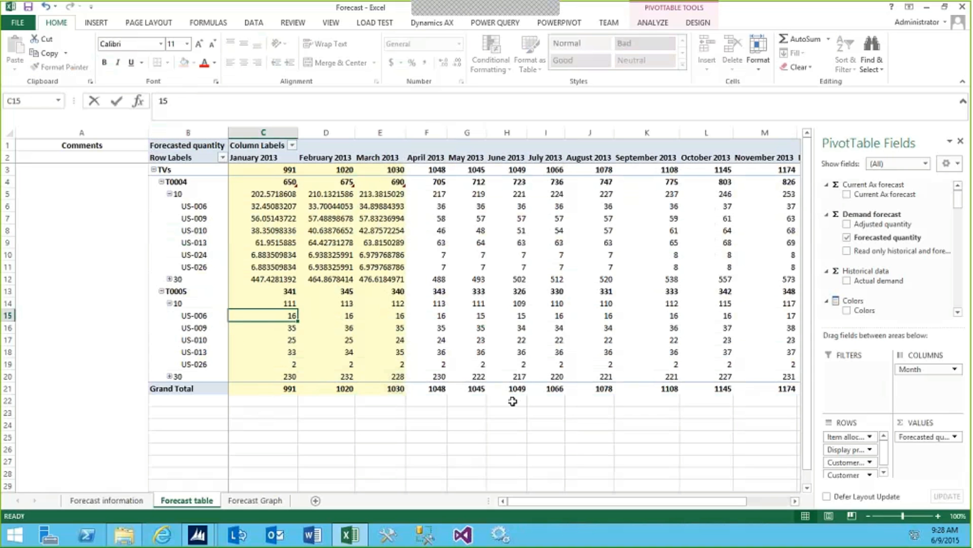
key("Return")
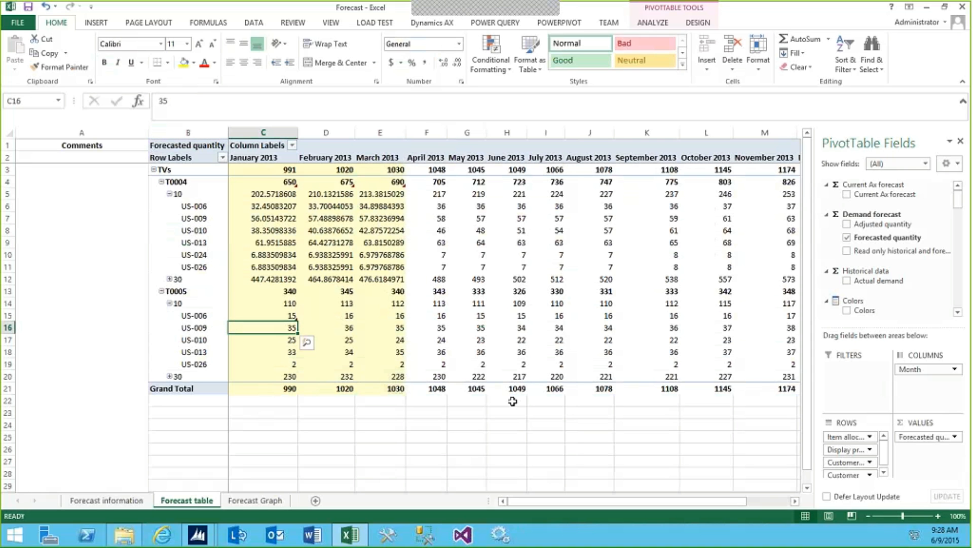
key("Down")
key("Down")
type("35")
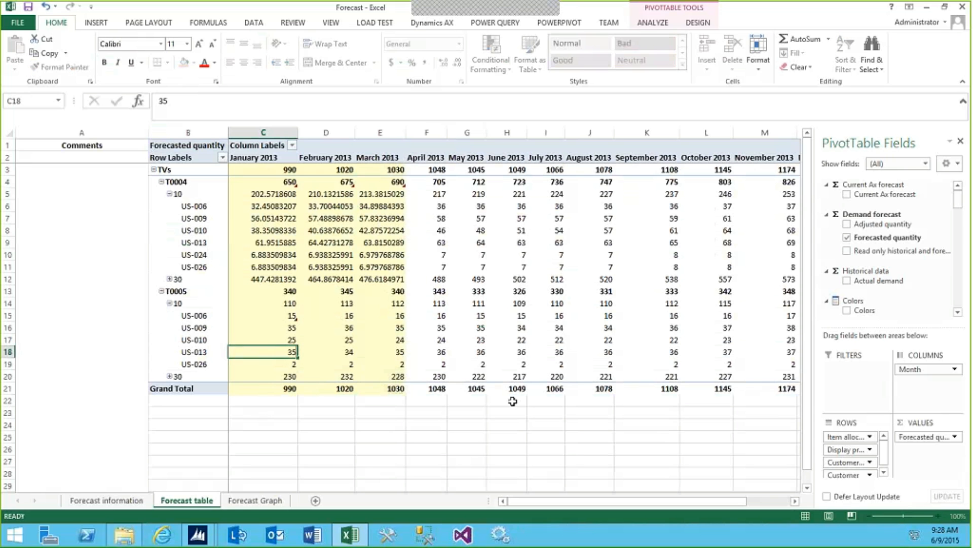
key("Up")
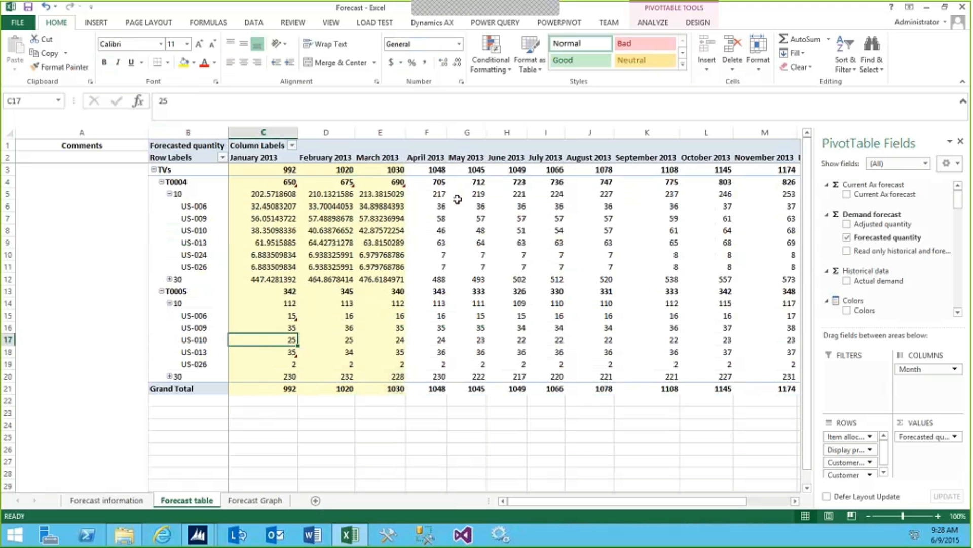
Examine the PivotTable's What-If Analysis options for calculating, discarding and publishing changes
left_click(653, 23)
left_click(654, 60)
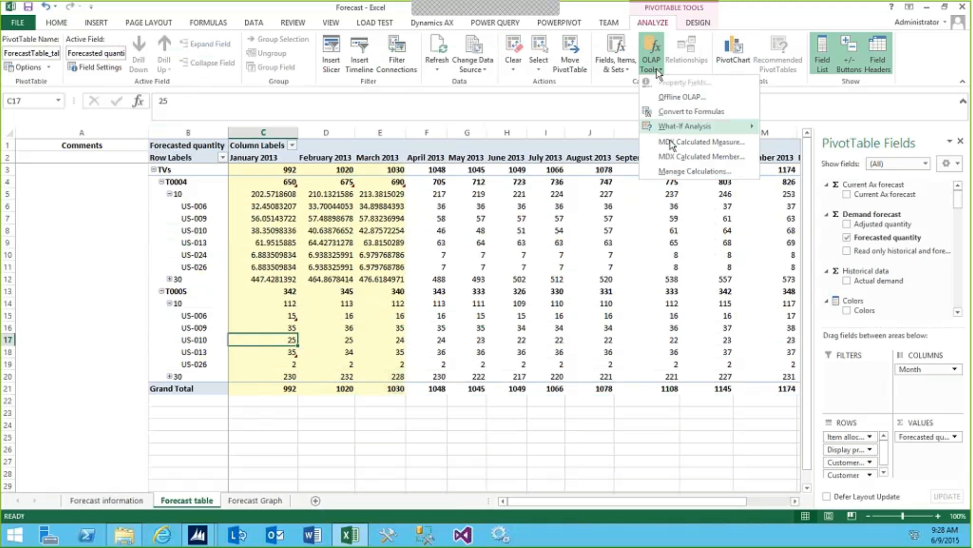
mouse_move(672, 128)
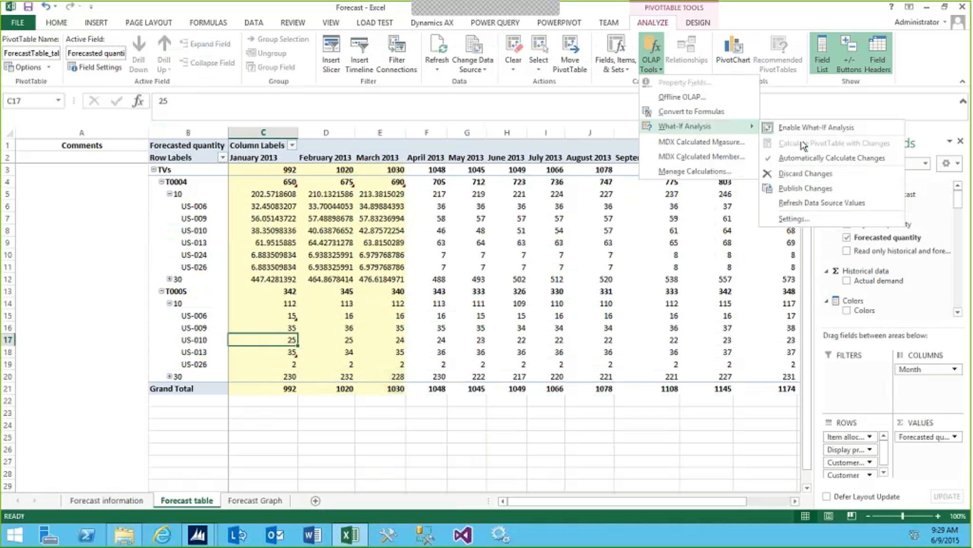
left_click(465, 453)
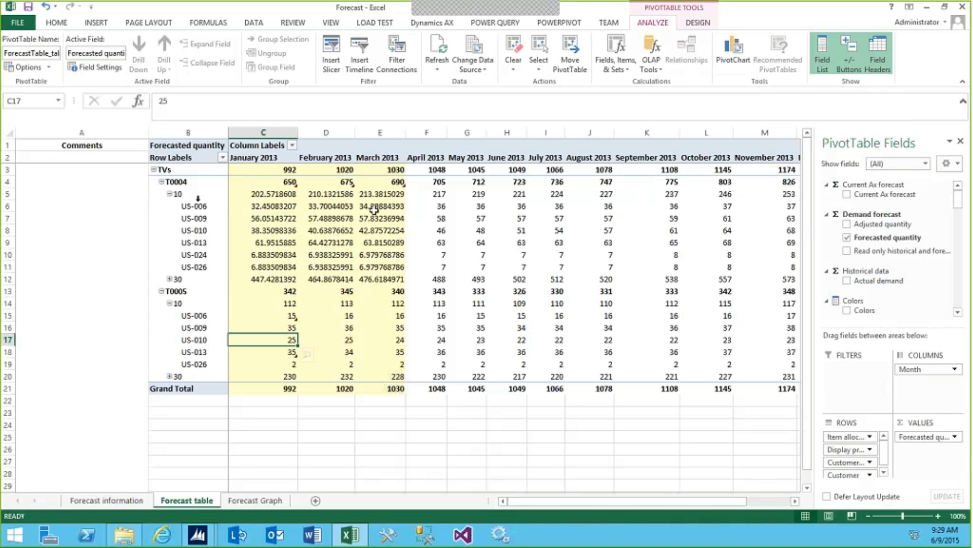
Save and close the adjusted Forecast workbook, and dismiss the Infolog in Dynamics AX
left_click(272, 193)
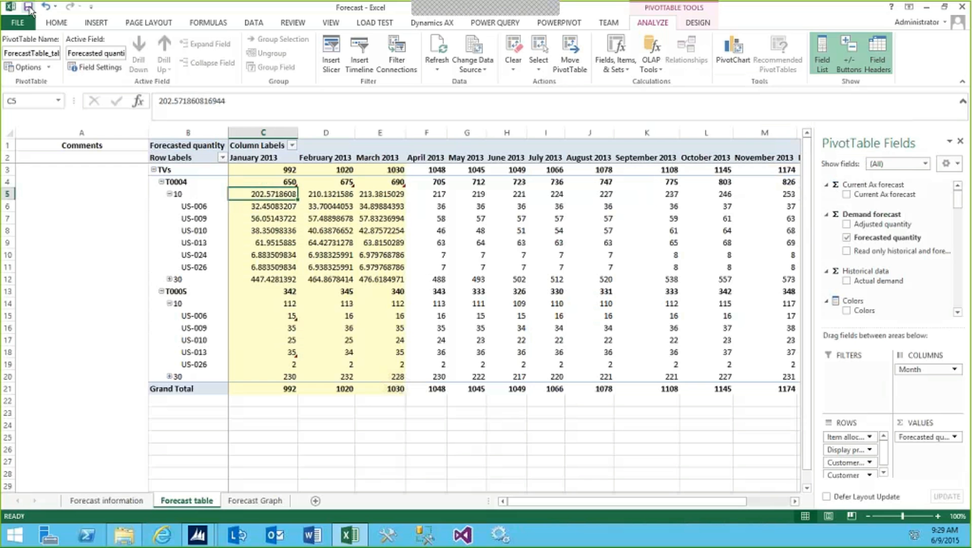
left_click(29, 9)
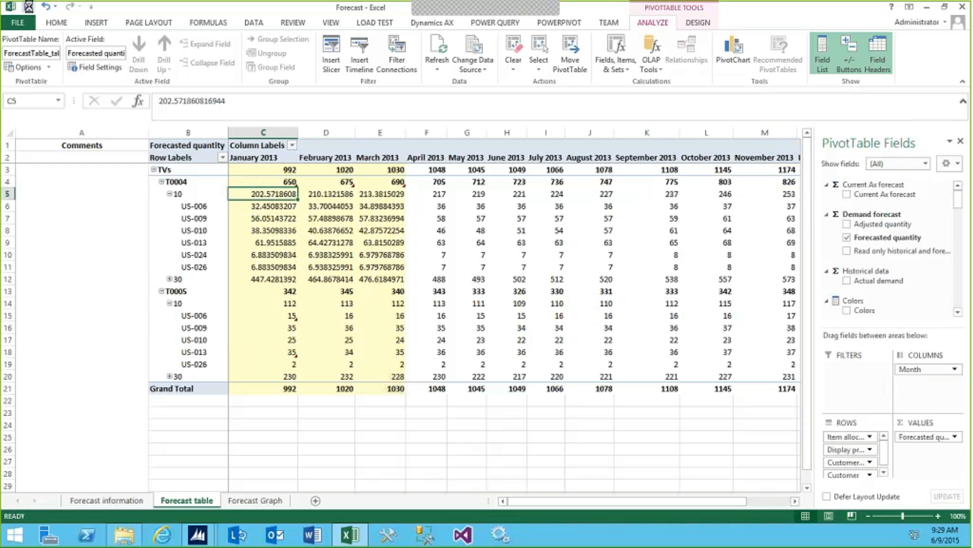
left_click(962, 9)
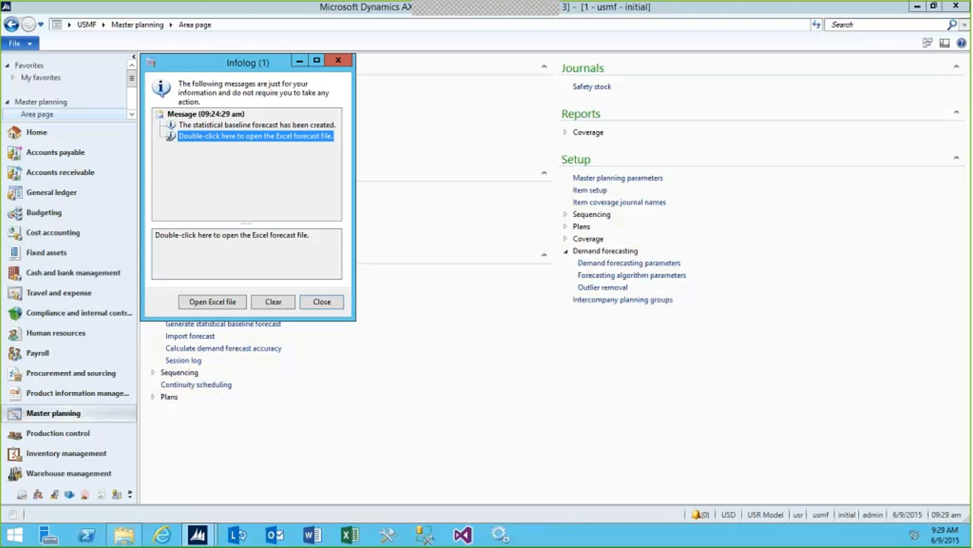
left_click(322, 302)
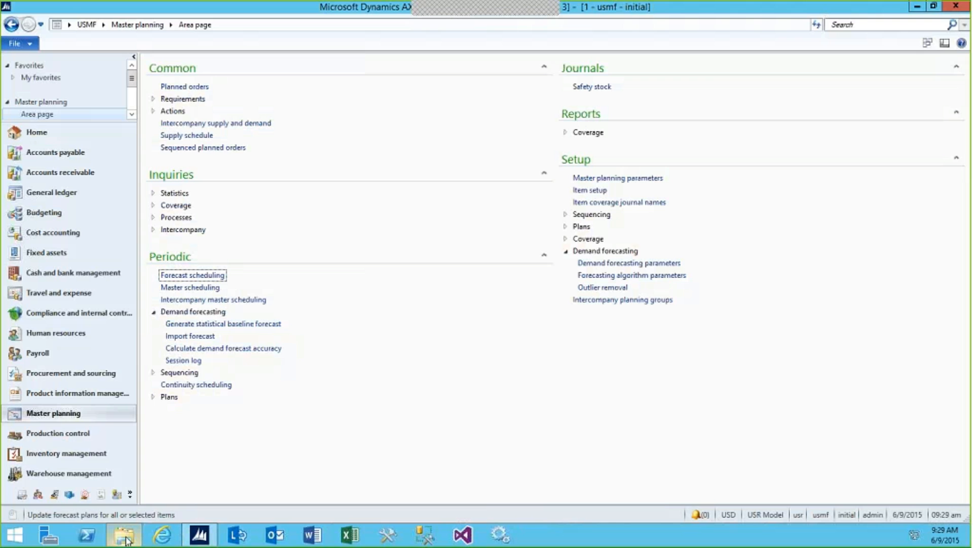
Open the Forecast - DEMO workbook from the DemandForecast folder
mouse_move(126, 541)
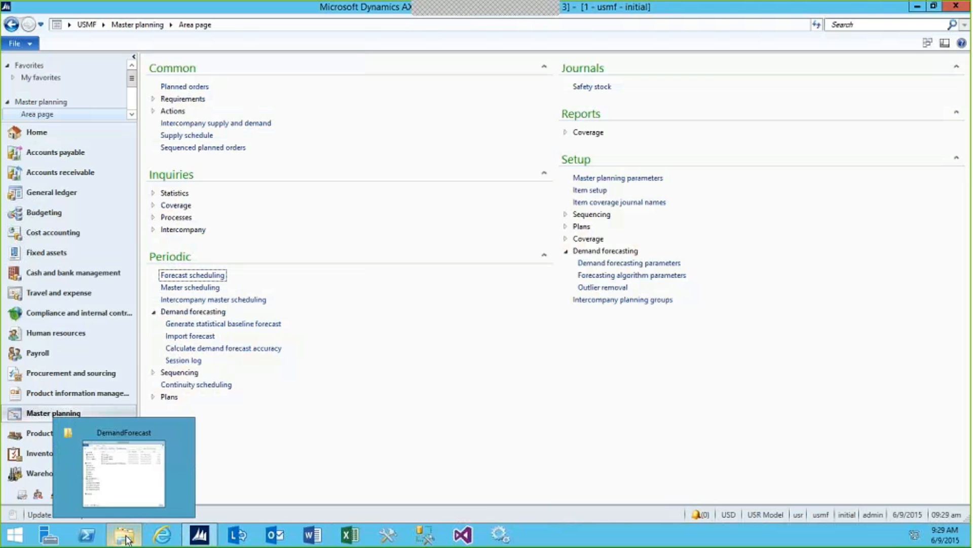
left_click(121, 493)
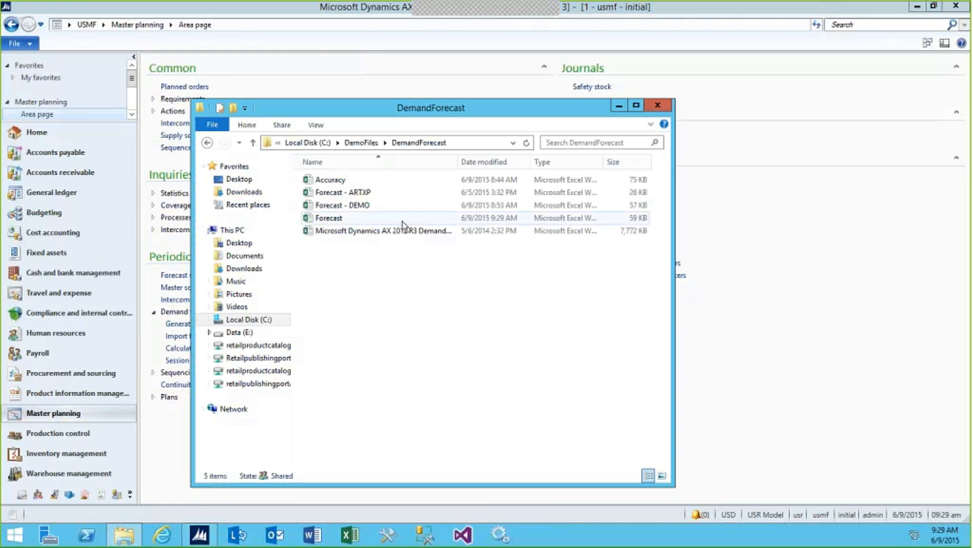
double_click(338, 206)
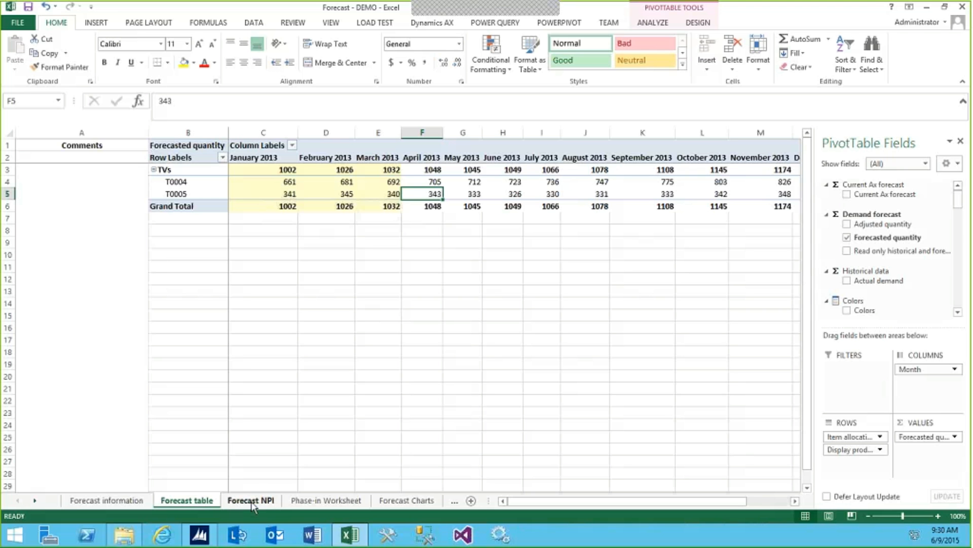
Switch to Dynamics AX, sort the released products by item number in descending order, and mark televisions T0021 and T0005
left_click(200, 534)
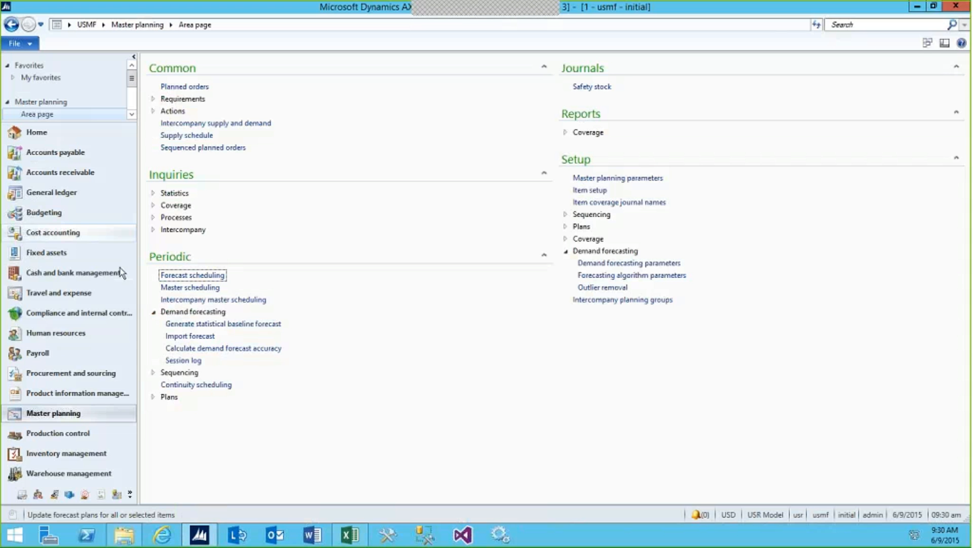
left_click(66, 393)
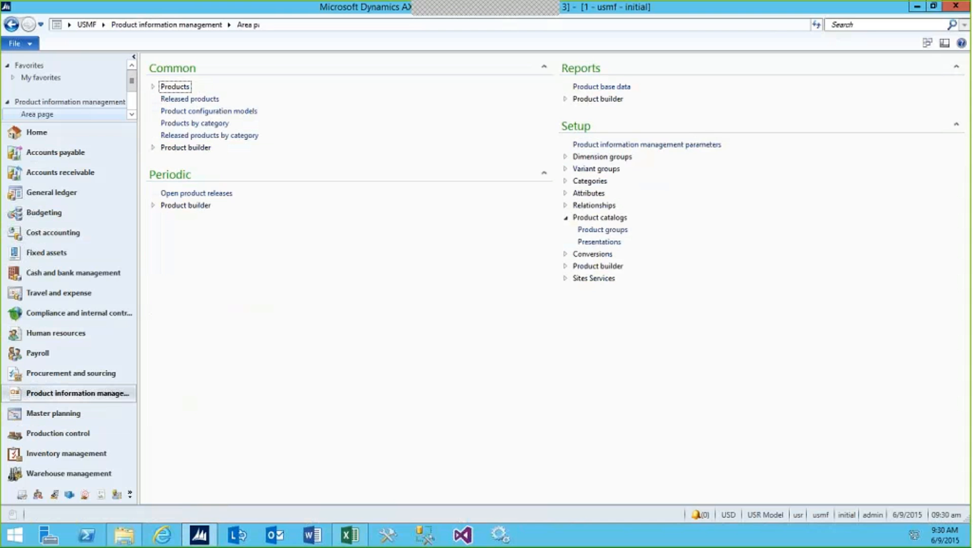
left_click(189, 99)
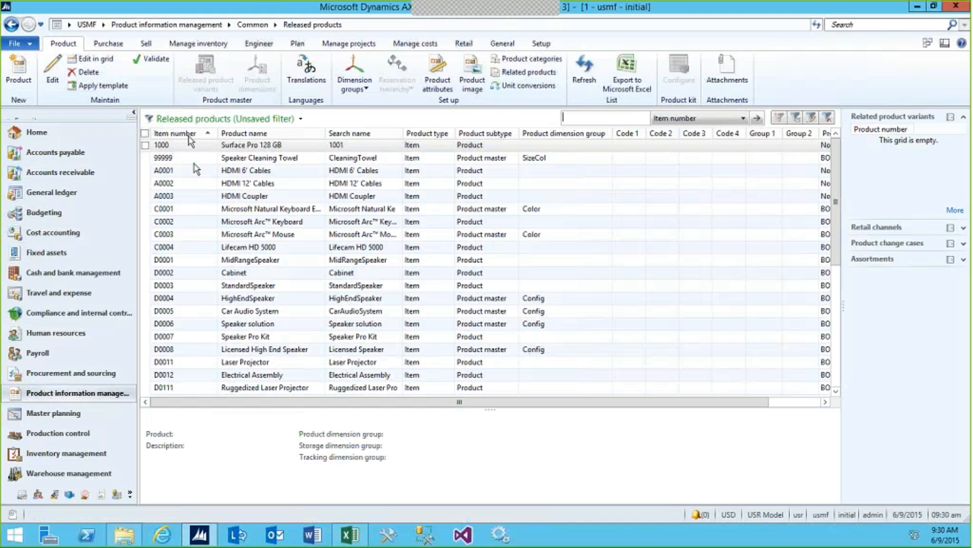
left_click(191, 135)
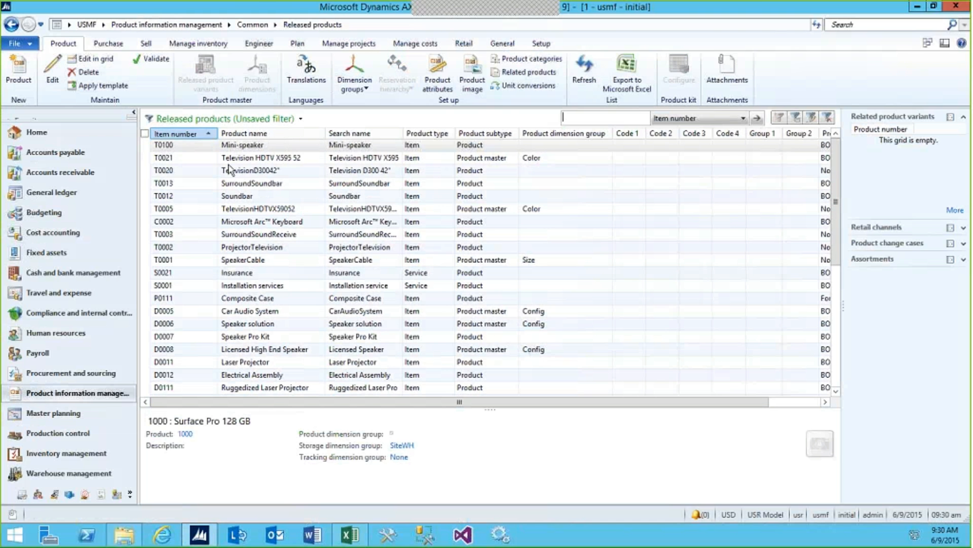
left_click(145, 158)
left_click(145, 208)
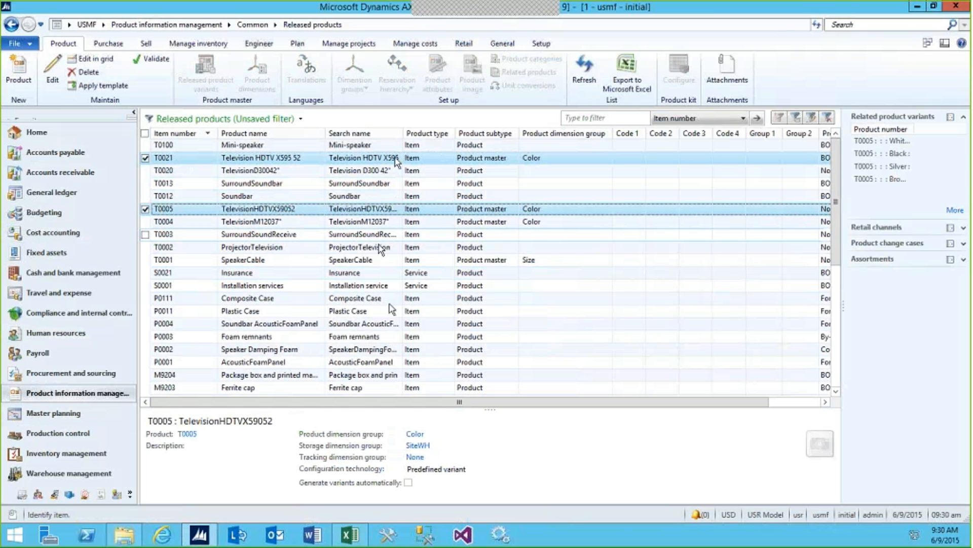
Switch back to the Forecast - DEMO workbook in Excel and examine how the Phase-in Worksheet's T0005 quantities draw on the Forecast NPI sheet
mouse_move(357, 541)
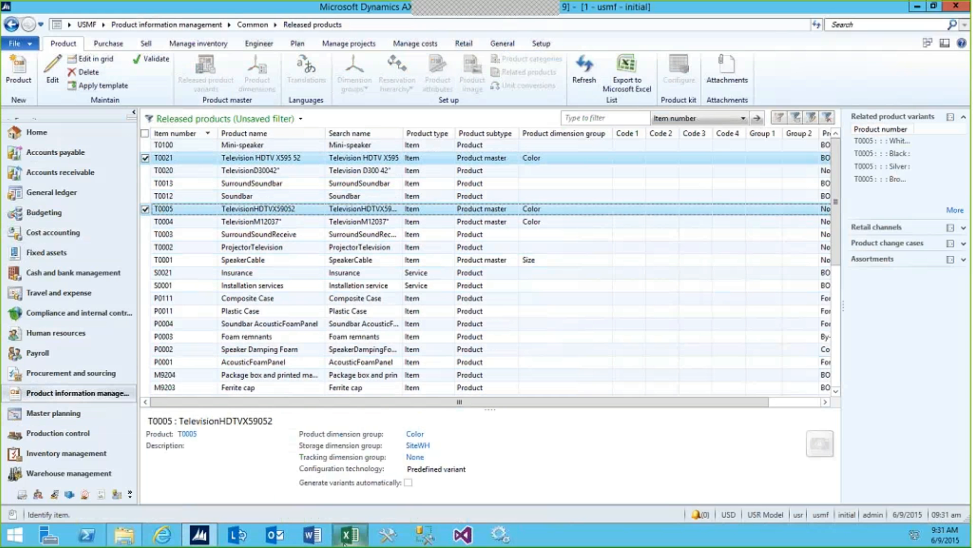
left_click(341, 499)
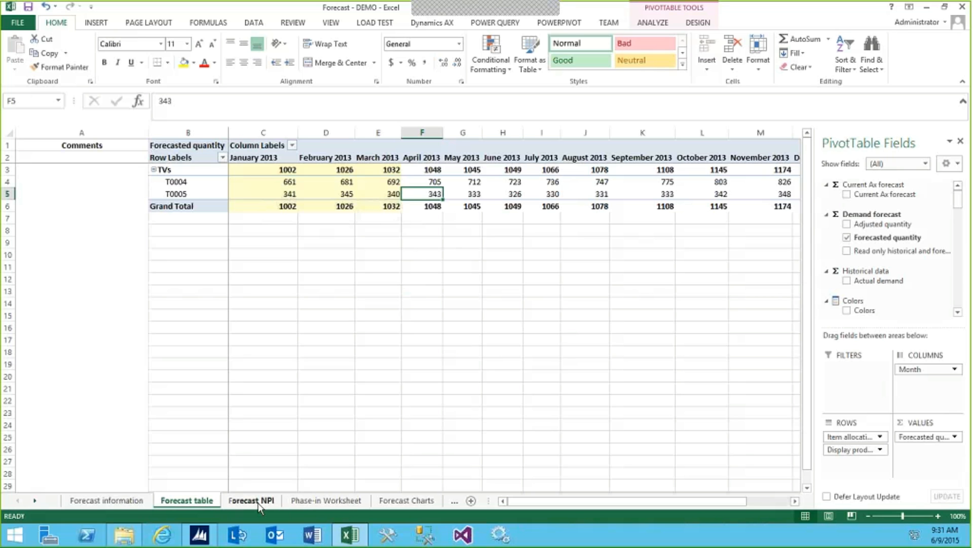
left_click(328, 501)
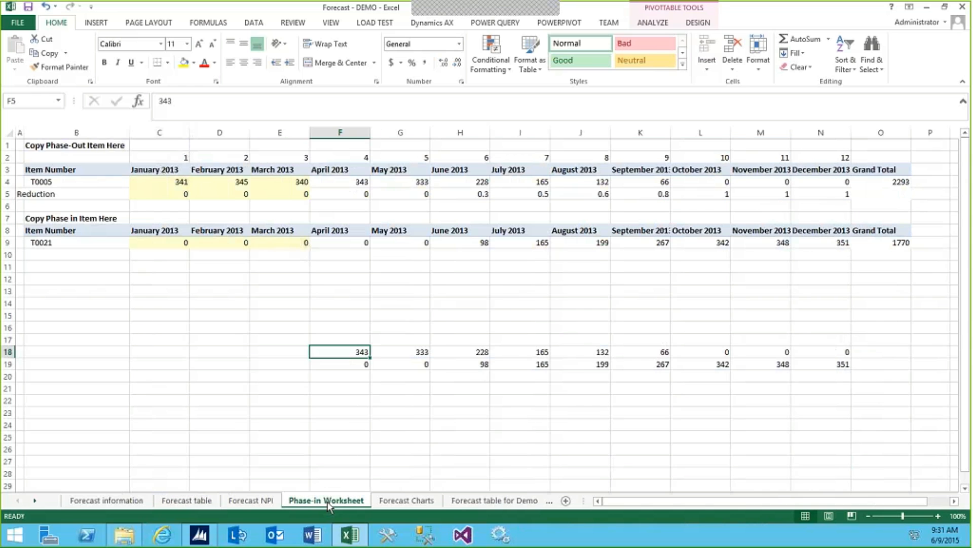
left_click(46, 180)
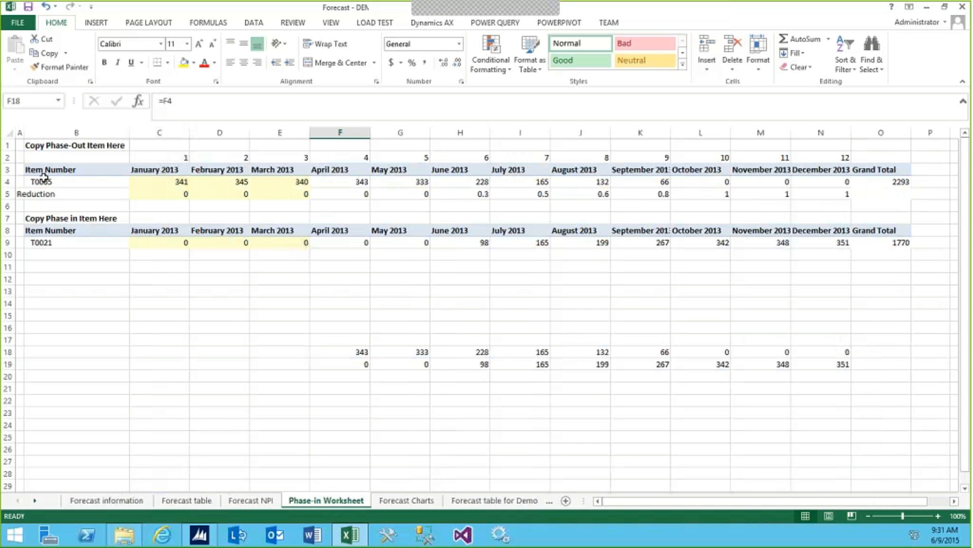
left_click(144, 181)
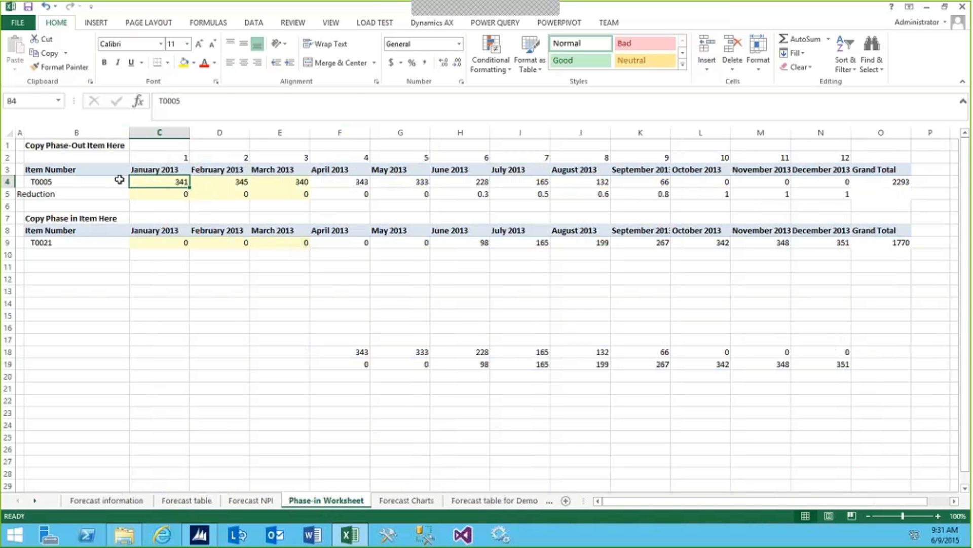
left_click(248, 501)
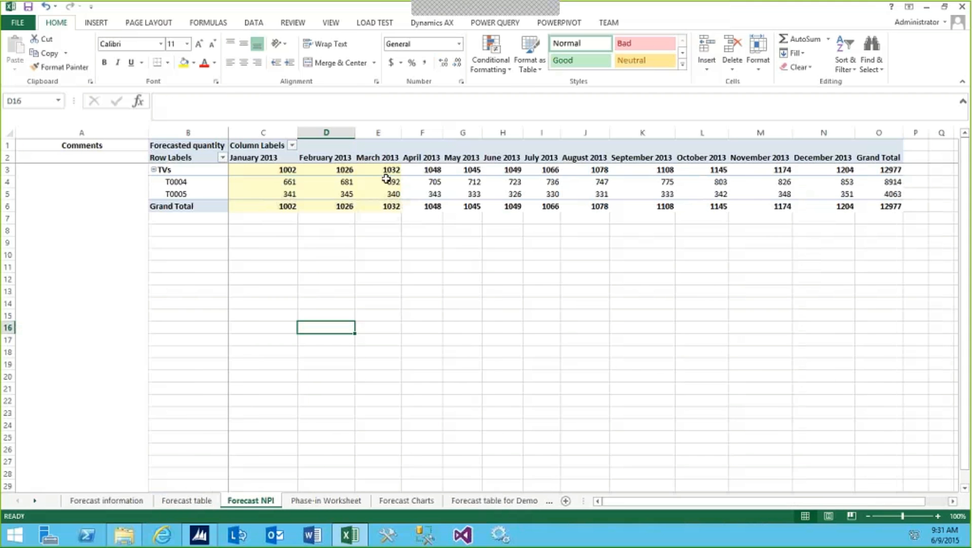
left_click(315, 502)
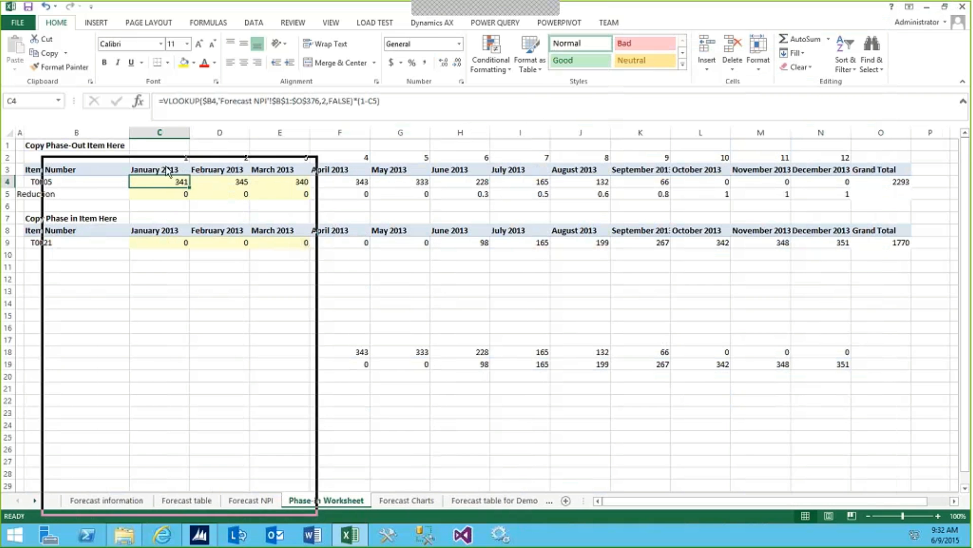
Widen the Forecast - DEMO workbook window across the lower part of the screen, and switch to Dynamics AX
left_click_drag(139, 175, 140, 177)
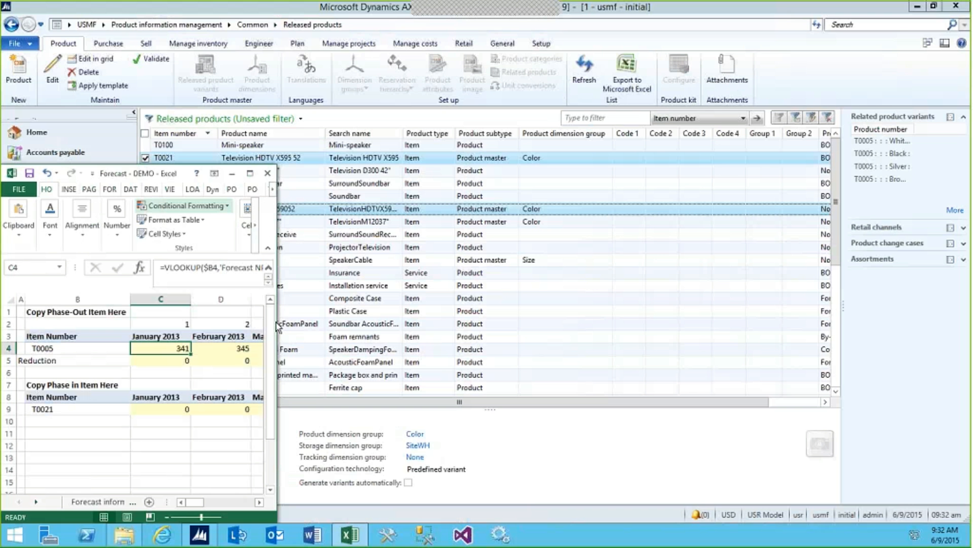
left_click_drag(273, 320, 970, 401)
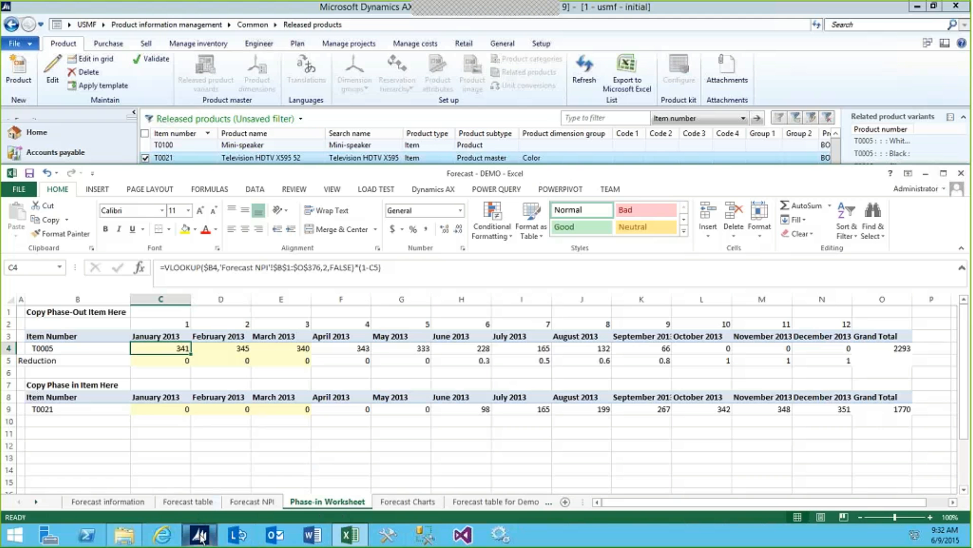
mouse_move(202, 538)
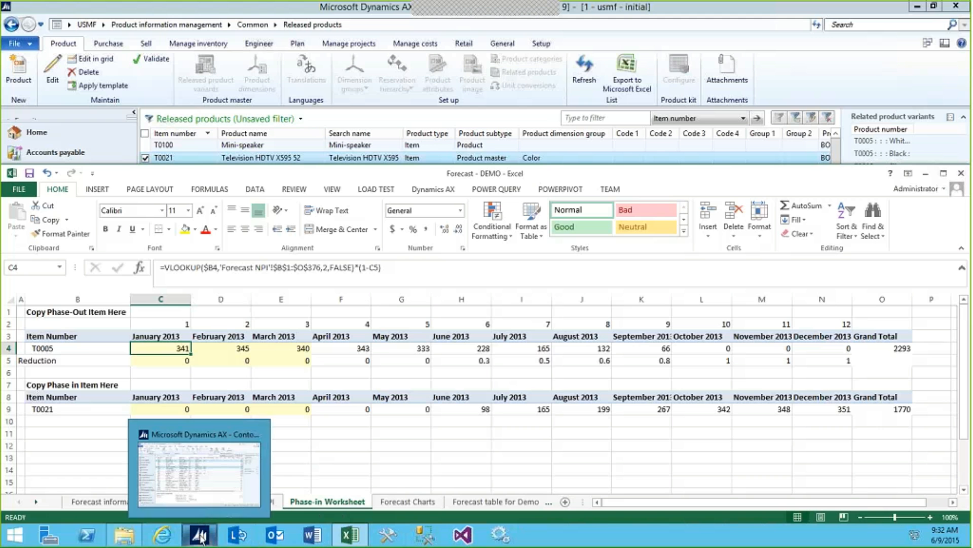
left_click(200, 474)
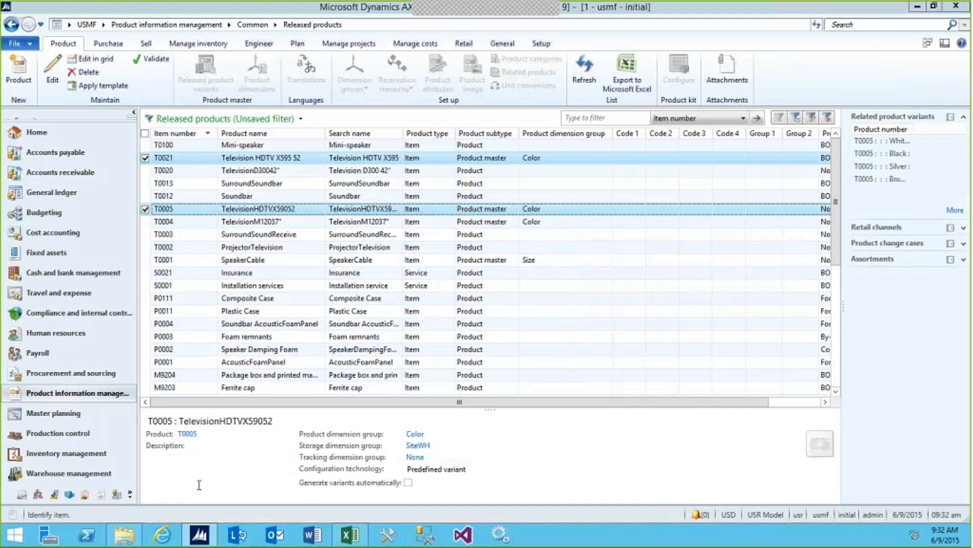
Start generating a statistical baseline forecast in Master planning, and set its item allocation key filter to TVs, NewProduct
left_click(48, 414)
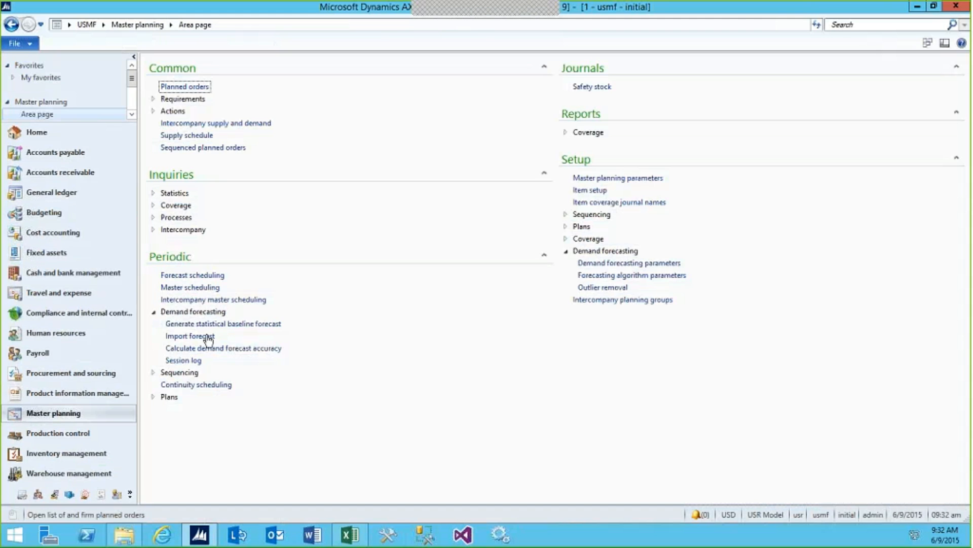
left_click(229, 326)
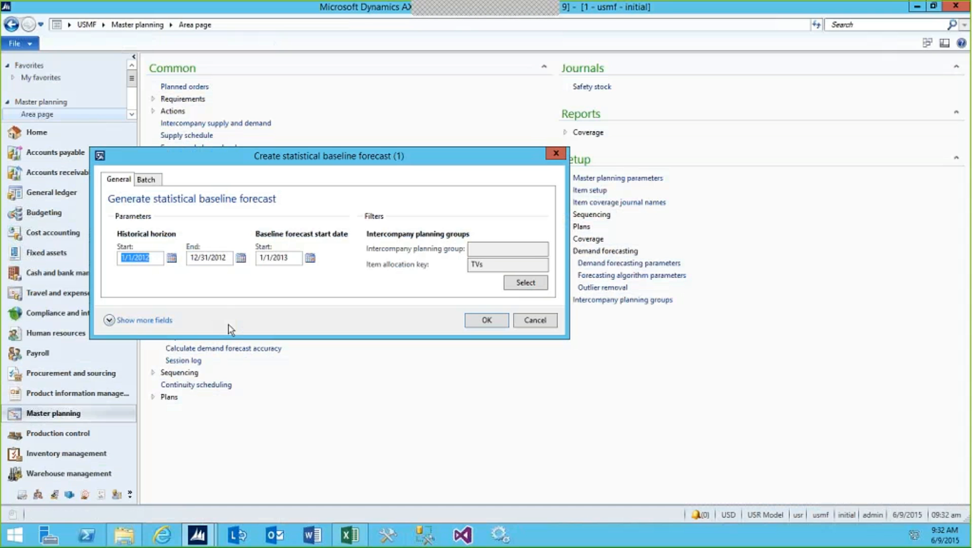
left_click(528, 285)
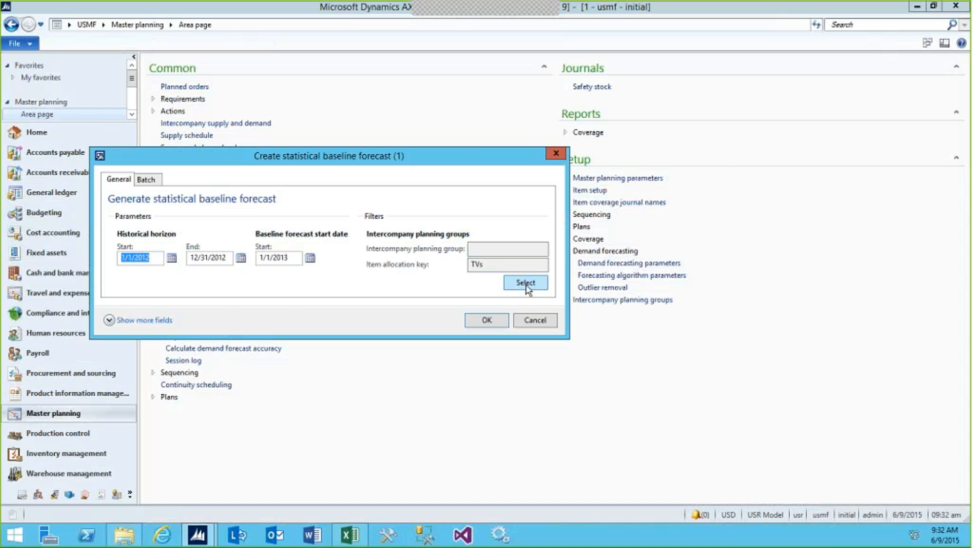
left_click(526, 284)
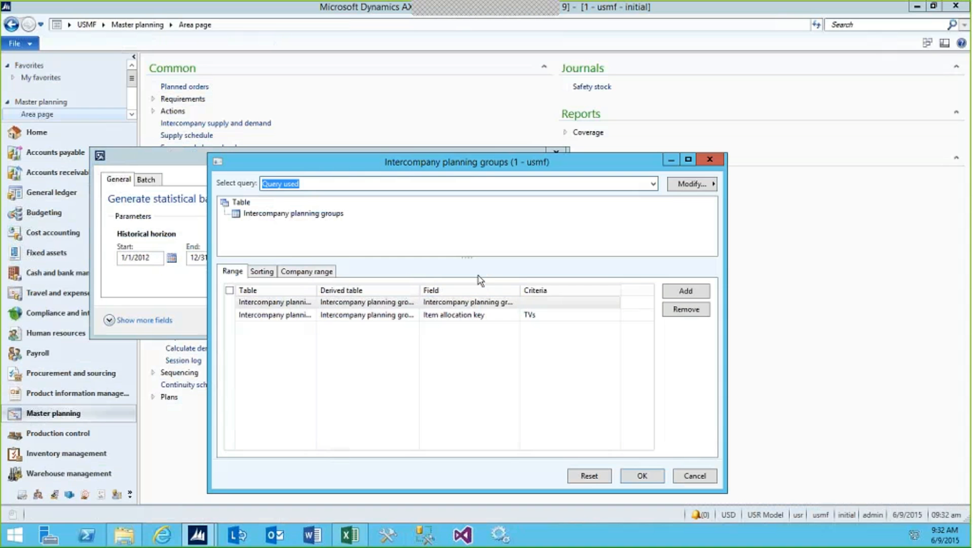
left_click(556, 315)
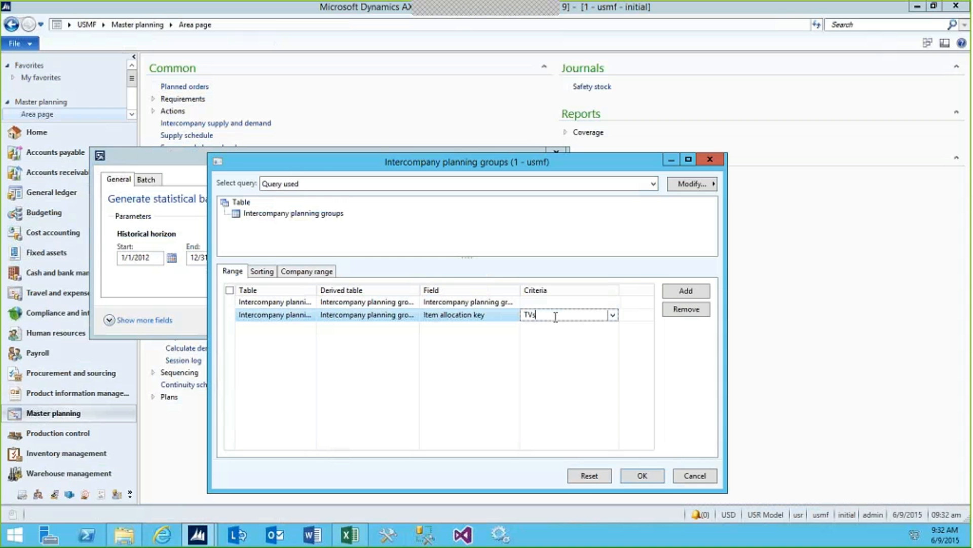
type(",")
left_click(613, 315)
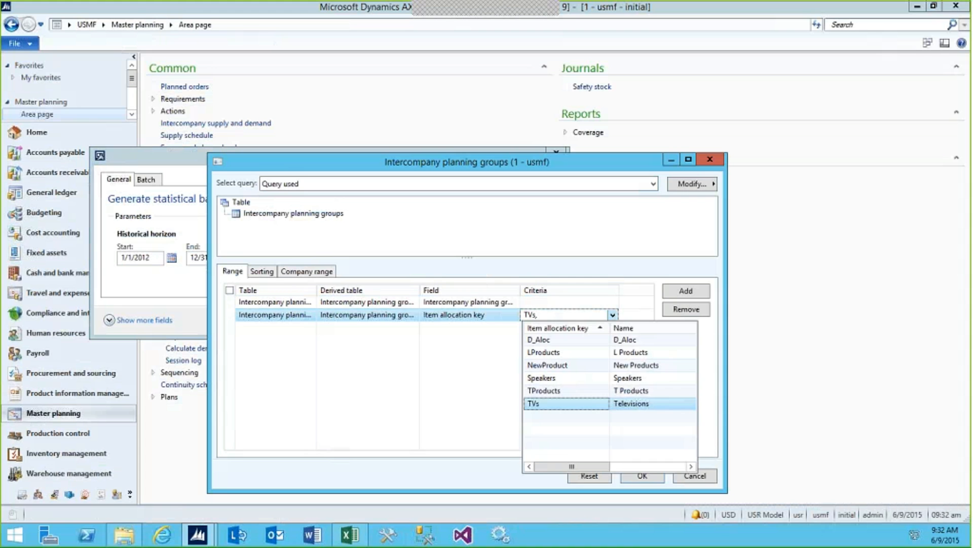
left_click(553, 364)
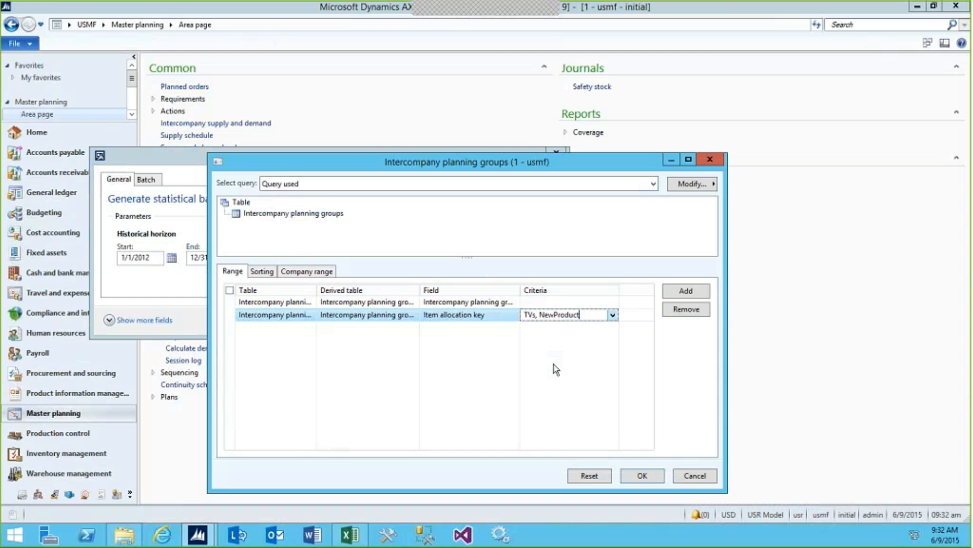
left_click(638, 475)
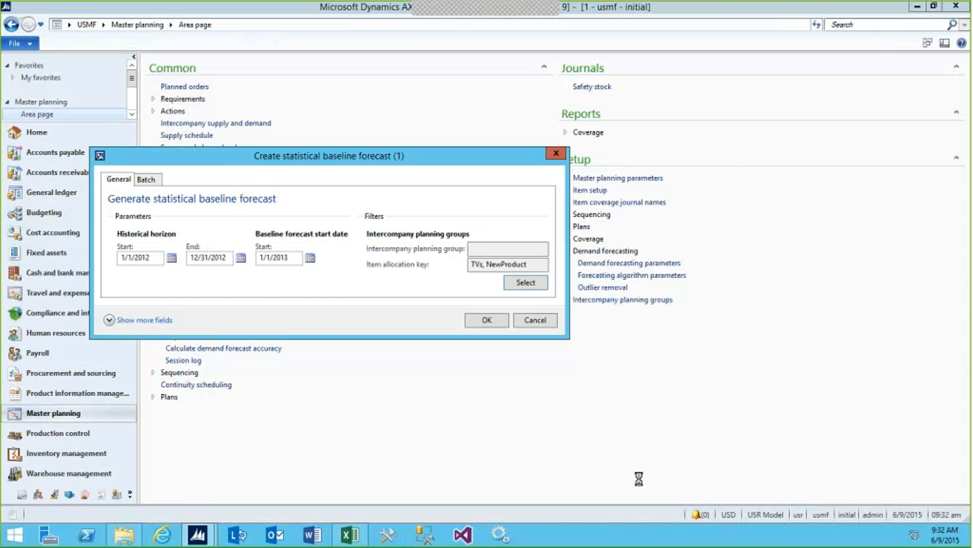
Generate the baseline forecast, open the resulting Excel forecast file, and place its window above the Forecast - DEMO workbook
left_click(487, 319)
key("alt+Tab")
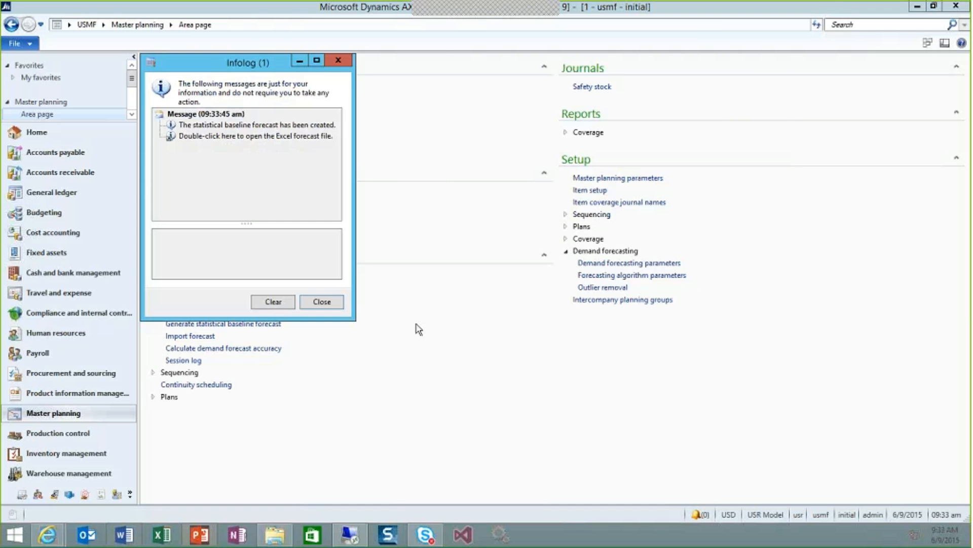
double_click(250, 137)
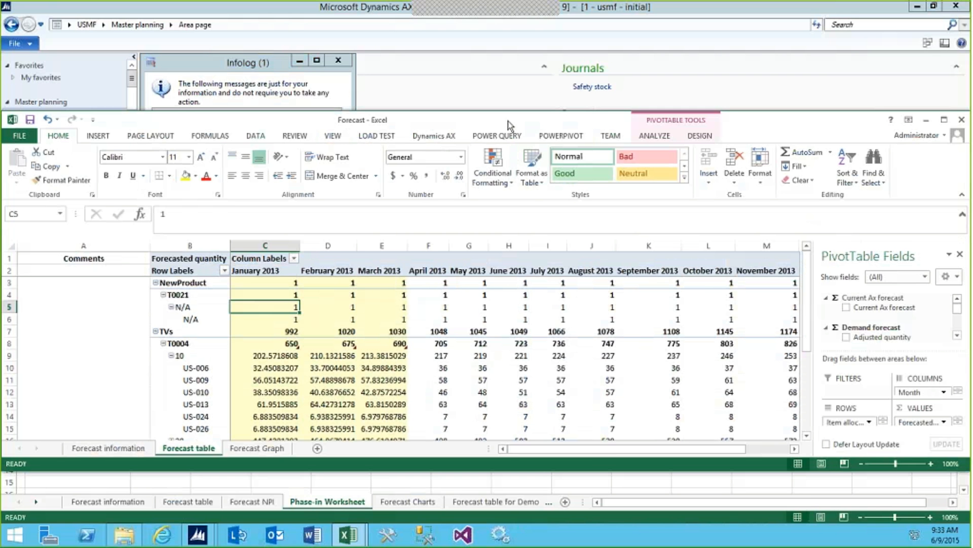
left_click_drag(508, 120, 505, 8)
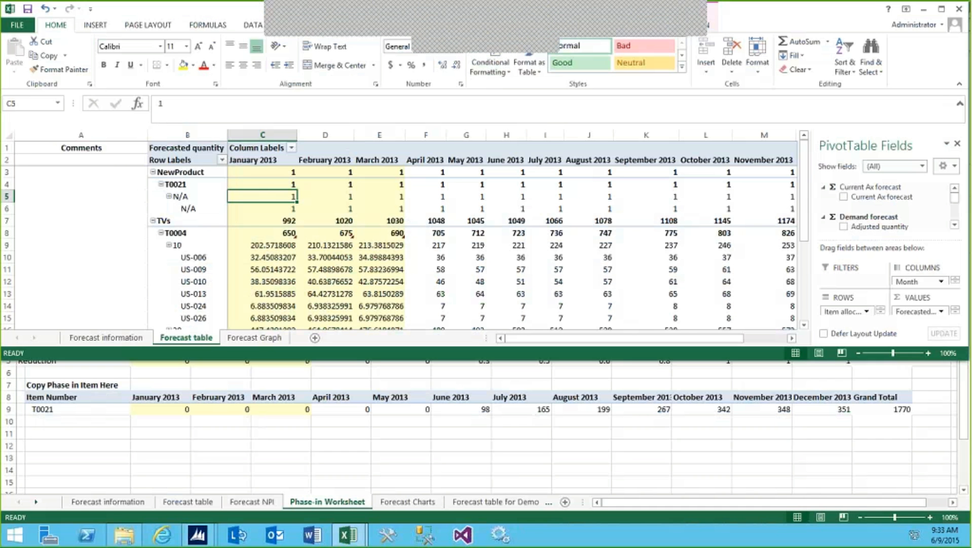
Collapse items T0021, T0004 and T0005 in the Forecast table pivot so only their monthly totals show
left_click(161, 185)
left_click(161, 208)
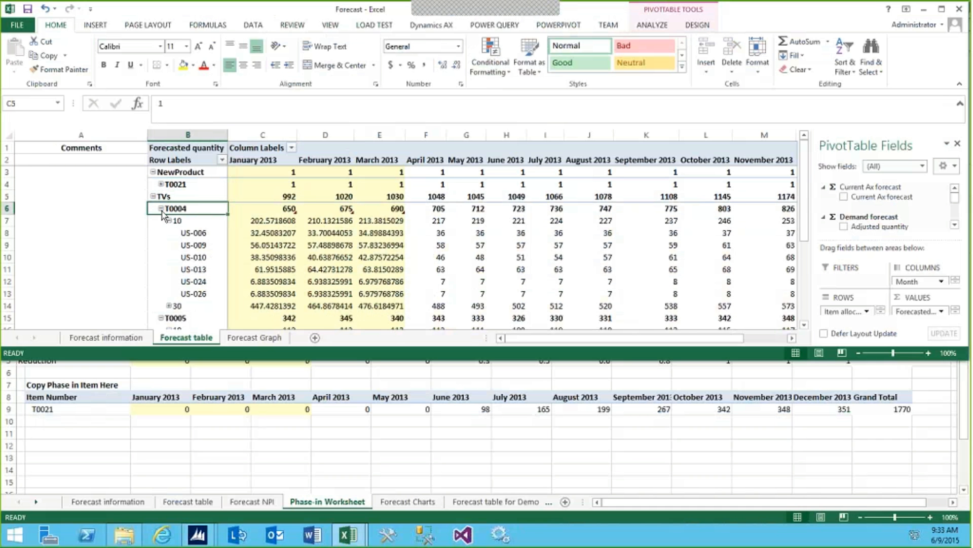
left_click(159, 223)
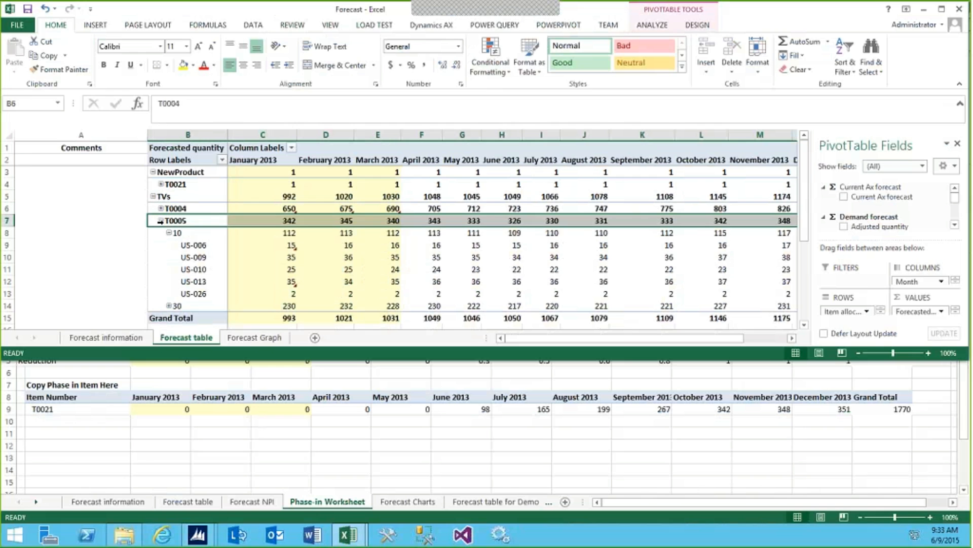
left_click(161, 221)
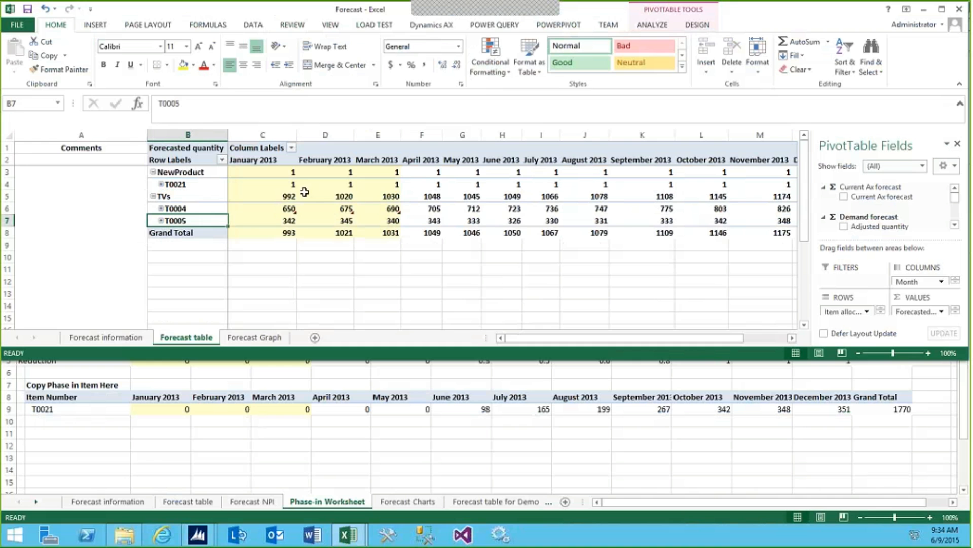
mouse_move(294, 185)
mouse_move(514, 197)
Switch to the Forecast - DEMO workbook and refresh the data of its Forecast table pivot
left_click(470, 455)
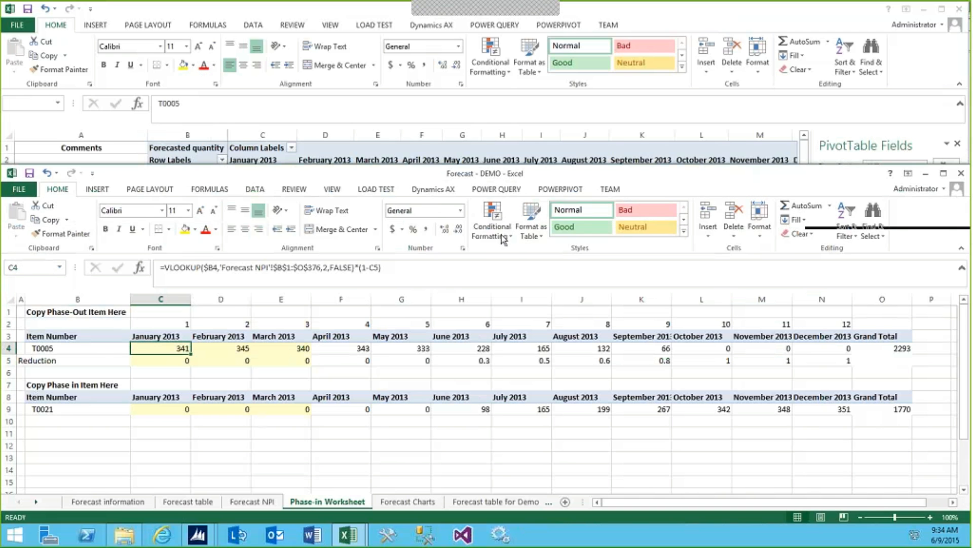
left_click_drag(500, 172, 501, 235)
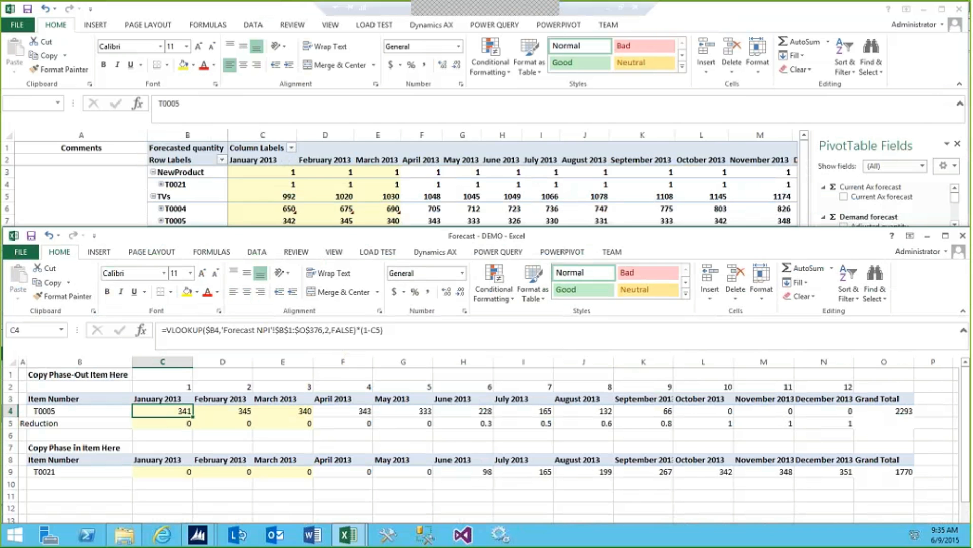
left_click_drag(405, 237, 391, 105)
left_click(175, 433)
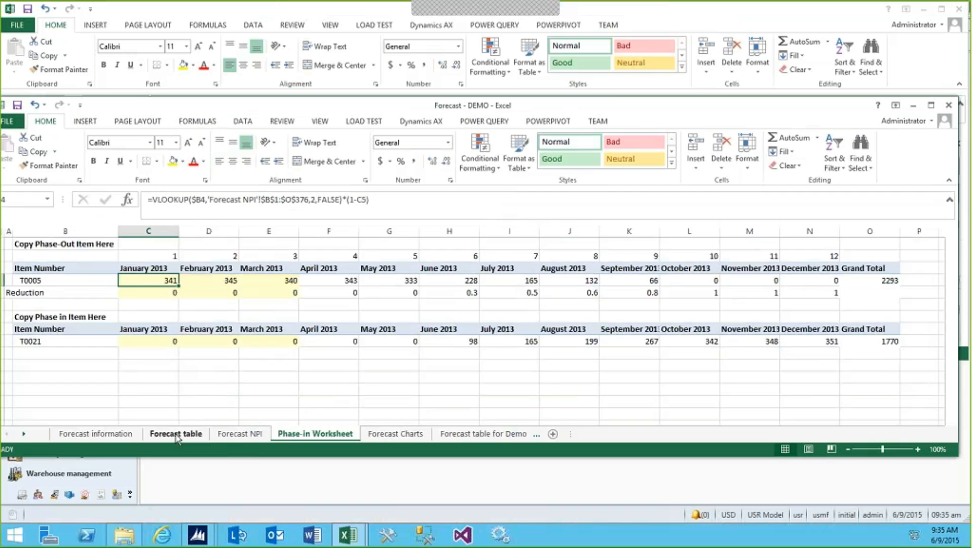
left_click(307, 281)
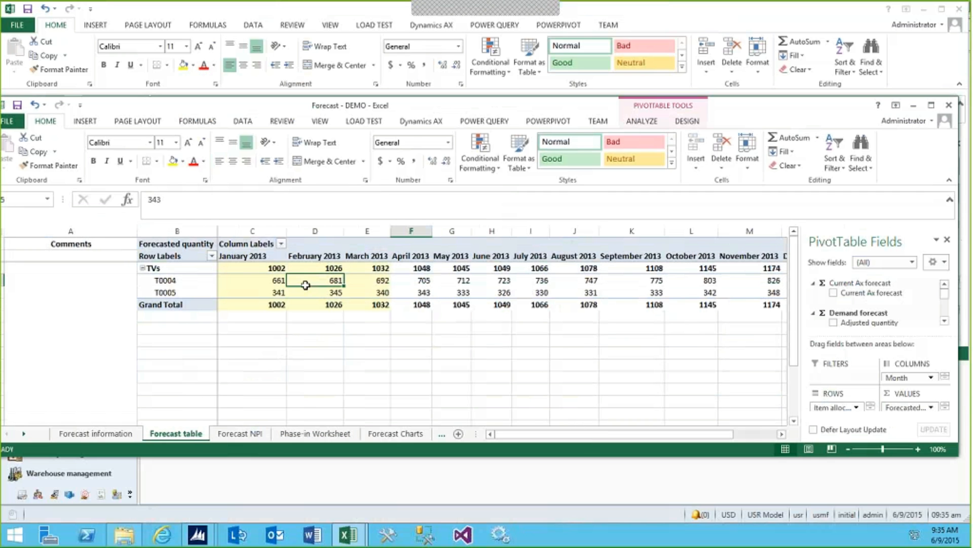
left_click(243, 121)
left_click(176, 152)
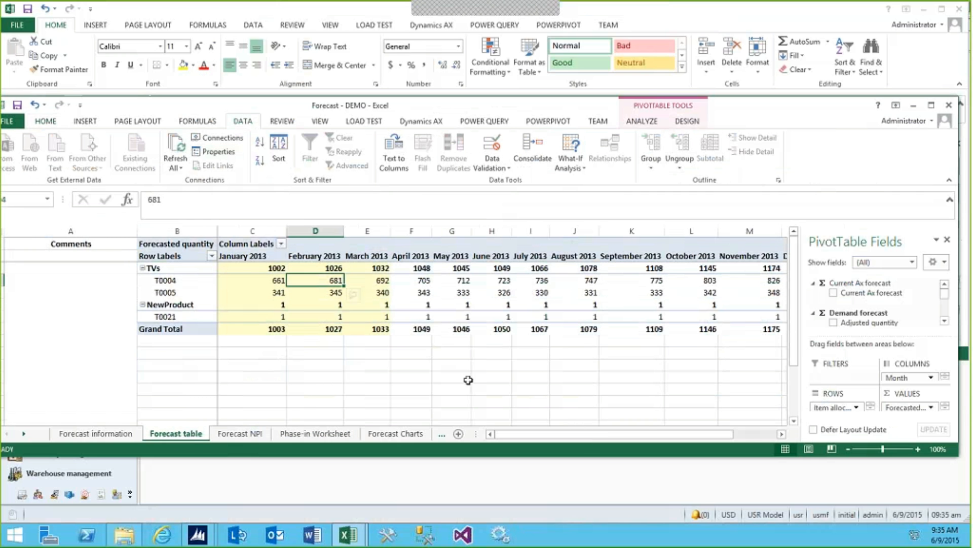
Show the Phase-in Worksheet of Forecast - DEMO, place that window beneath the Forecast table, and return to the Forecast workbook
left_click(314, 435)
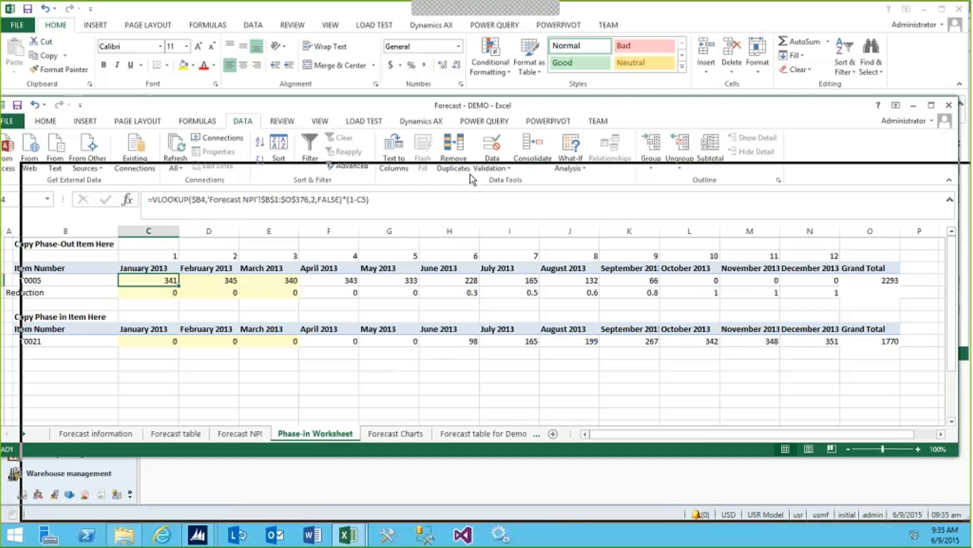
left_click_drag(459, 222, 459, 223)
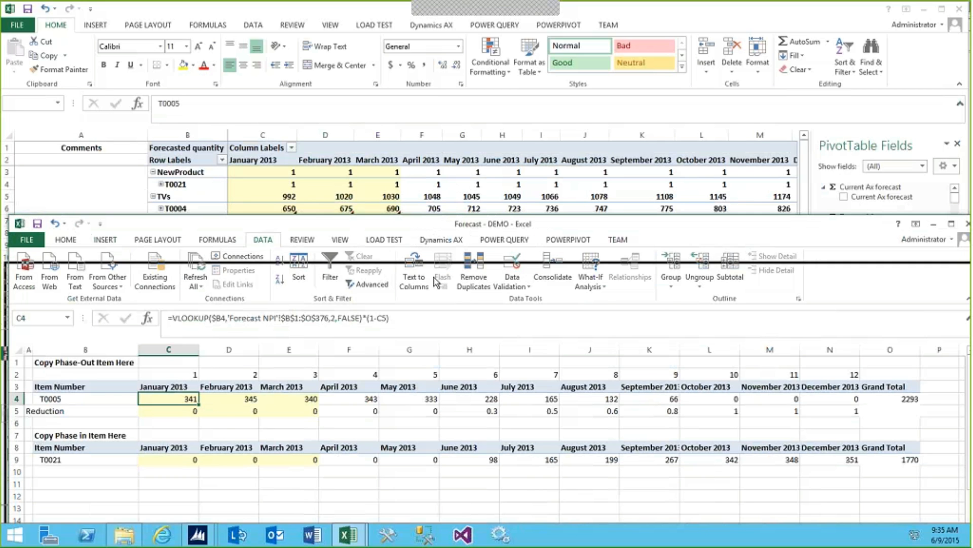
left_click_drag(434, 277, 431, 277)
left_click(332, 12)
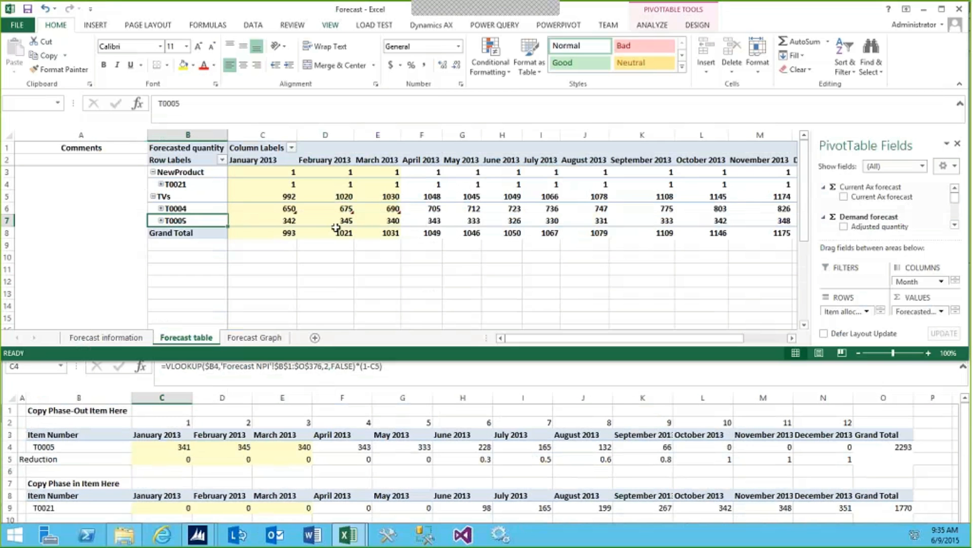
Set T0005's forecasted quantities to 228 for June, 165 for July, 132 for August and 66 for September 2013
left_click(432, 223)
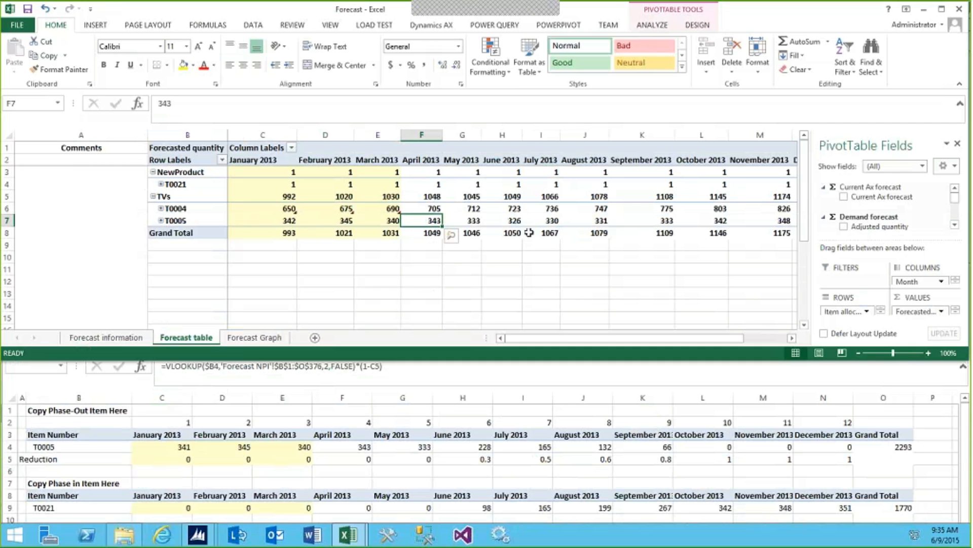
mouse_move(529, 232)
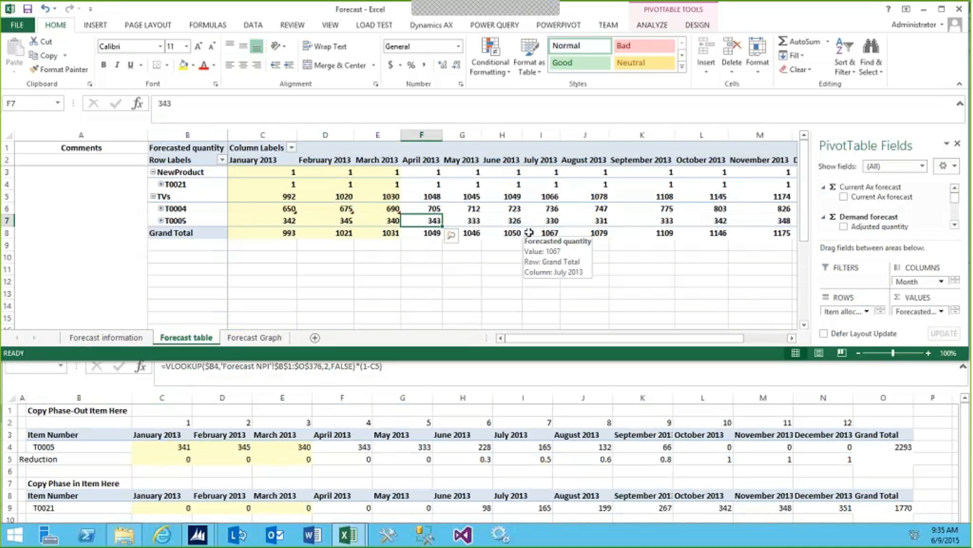
key("Right")
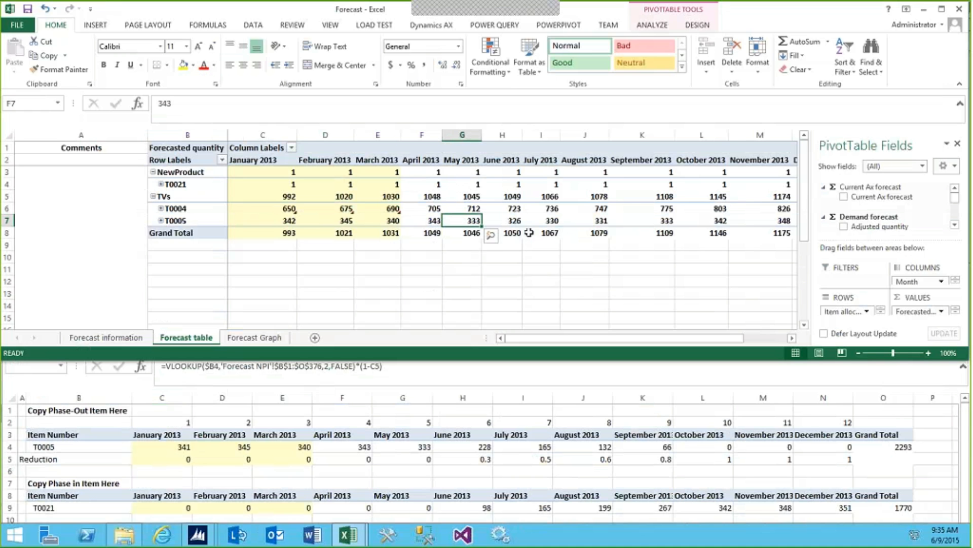
key("Right")
type("228")
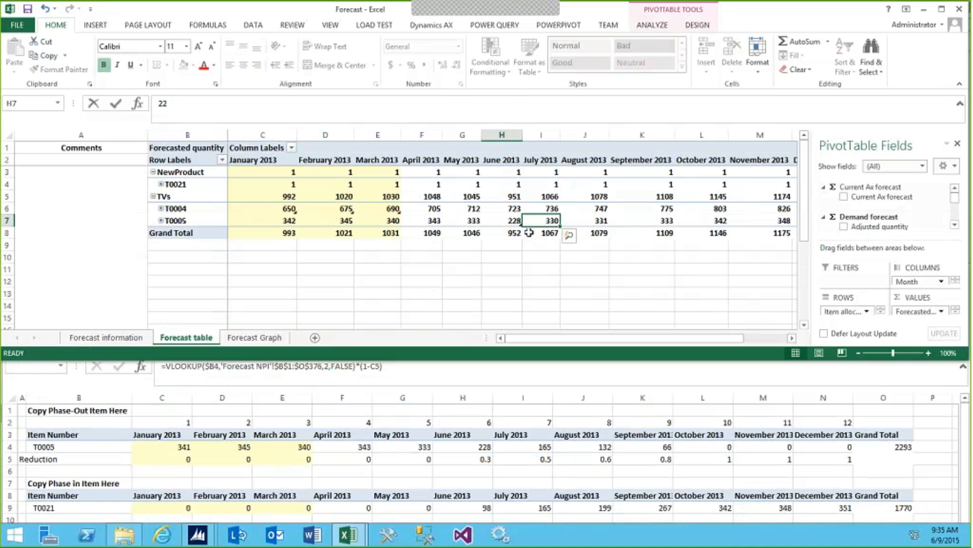
key("Right")
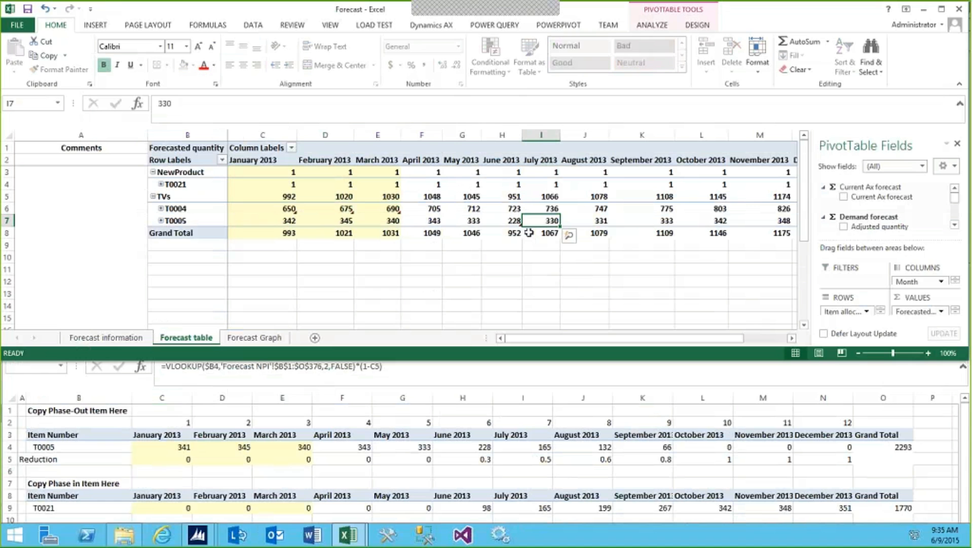
type("165")
key("Right")
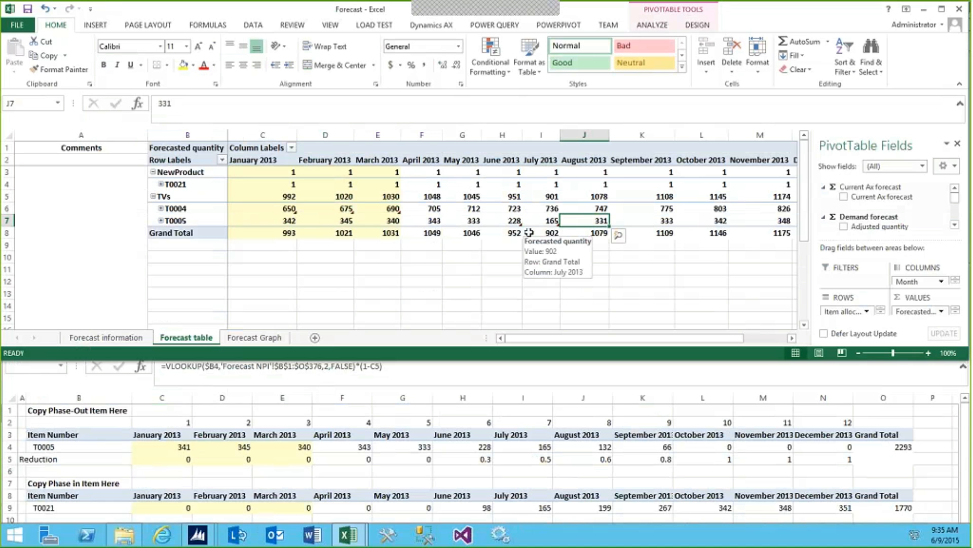
type("132")
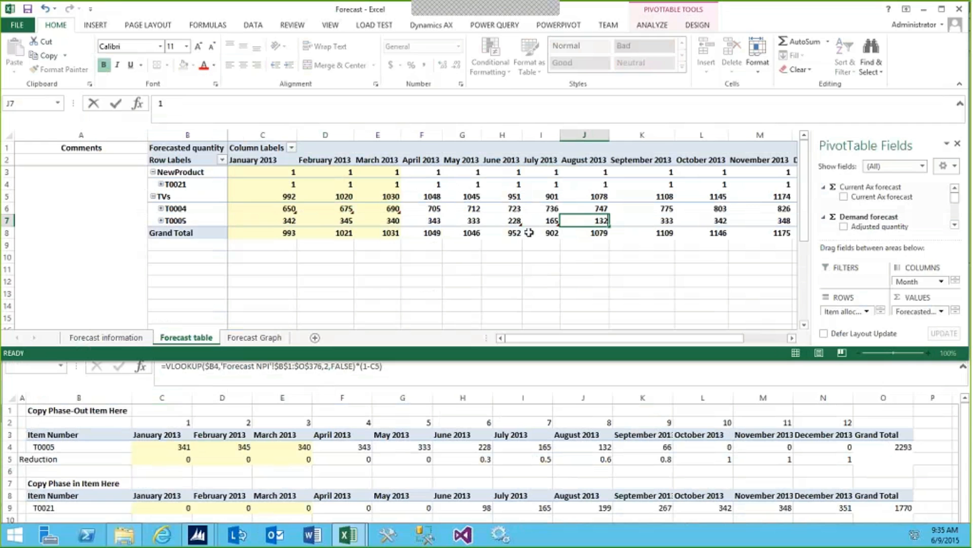
key("Right")
type("66")
key("Right")
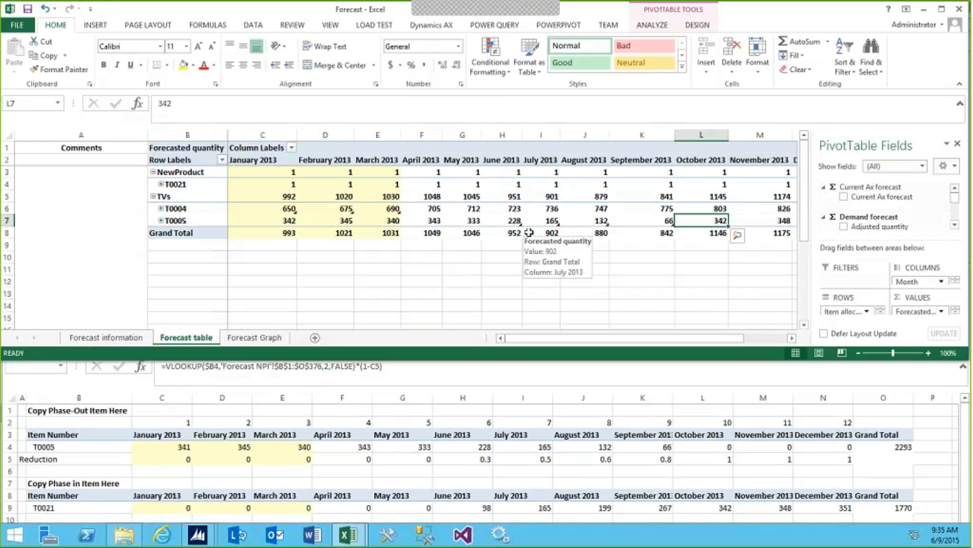
Set T0005's forecasted quantities to 0 for October, November and December 2013
type("0")
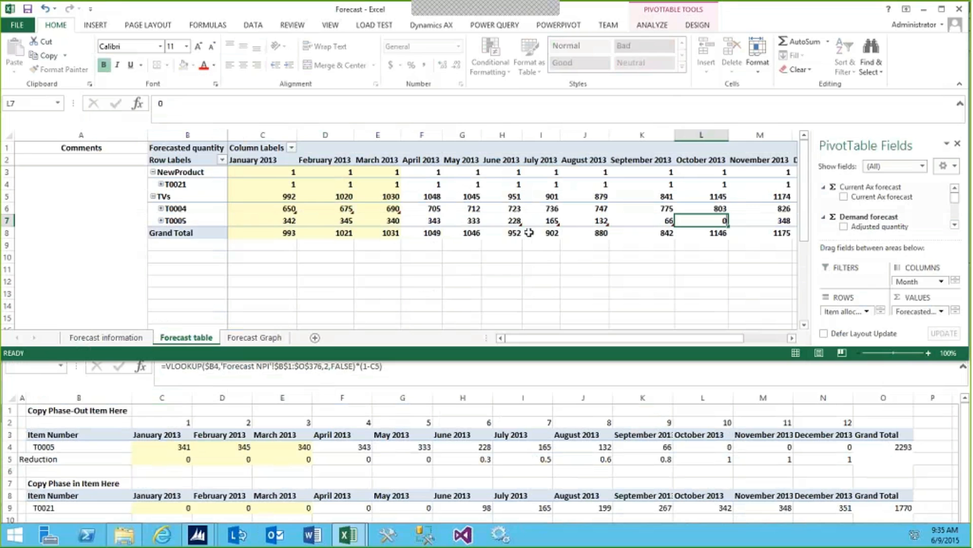
key("Right")
type("0")
key("Right")
type("0")
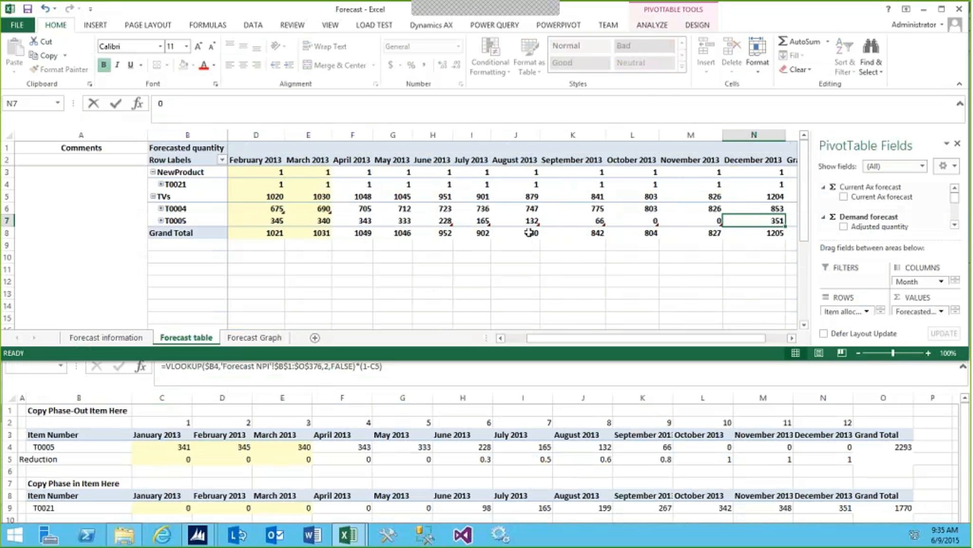
key("Left")
key("Left")
key("Left")
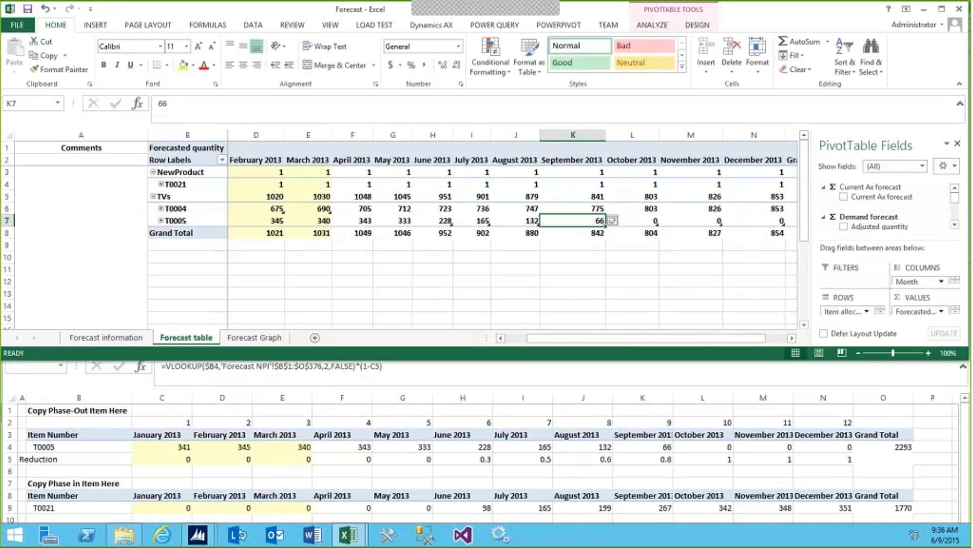
Following the phase-in worksheet, set T0021's forecasted quantities to 98 for June, 165 for July and 199 for August 2013
left_click(272, 418)
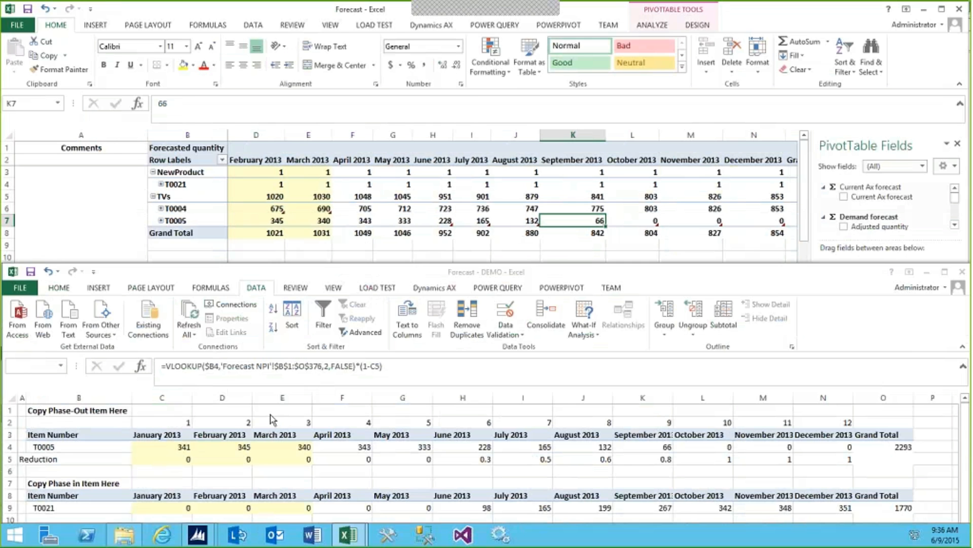
scroll(273, 415, "down", 1)
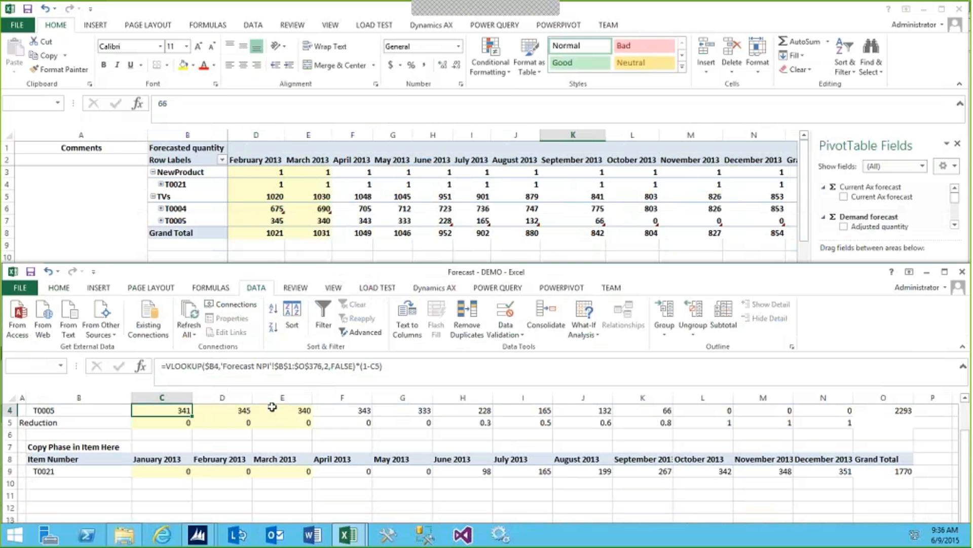
left_click(292, 11)
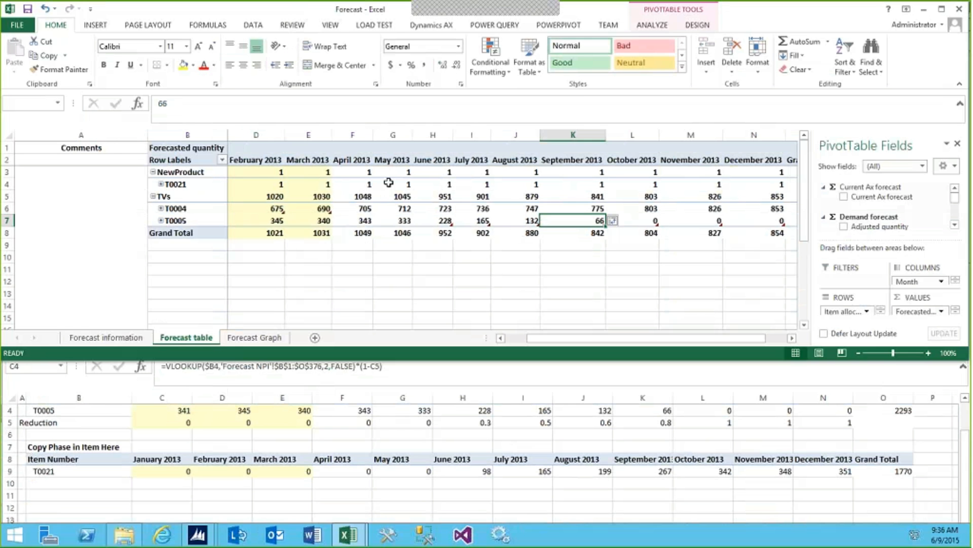
left_click(353, 189)
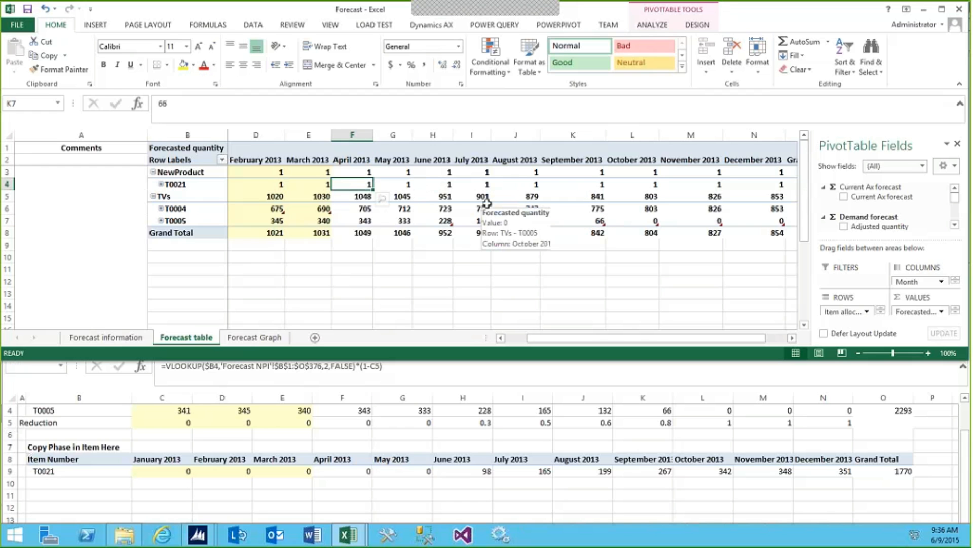
key("Right")
key("Right")
key("Right")
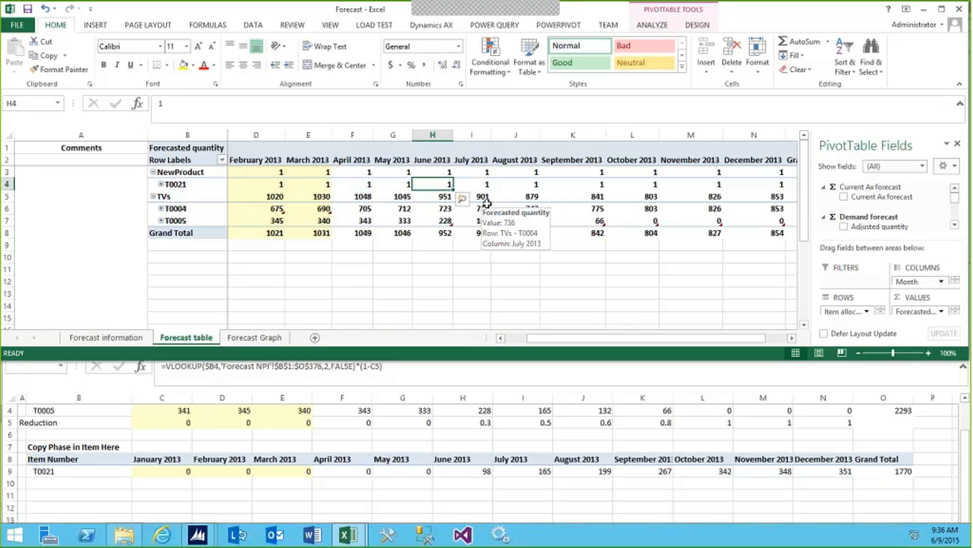
type("98")
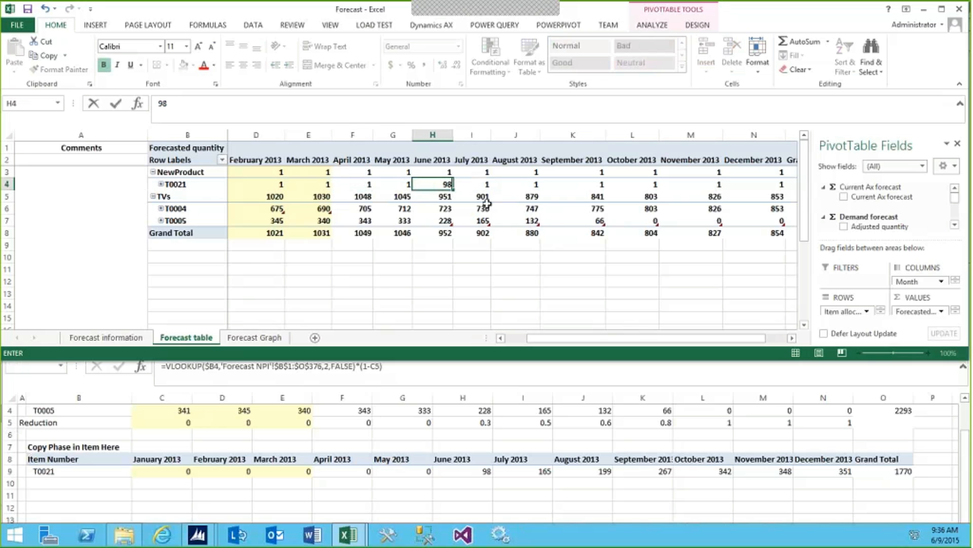
key("Right")
type("16")
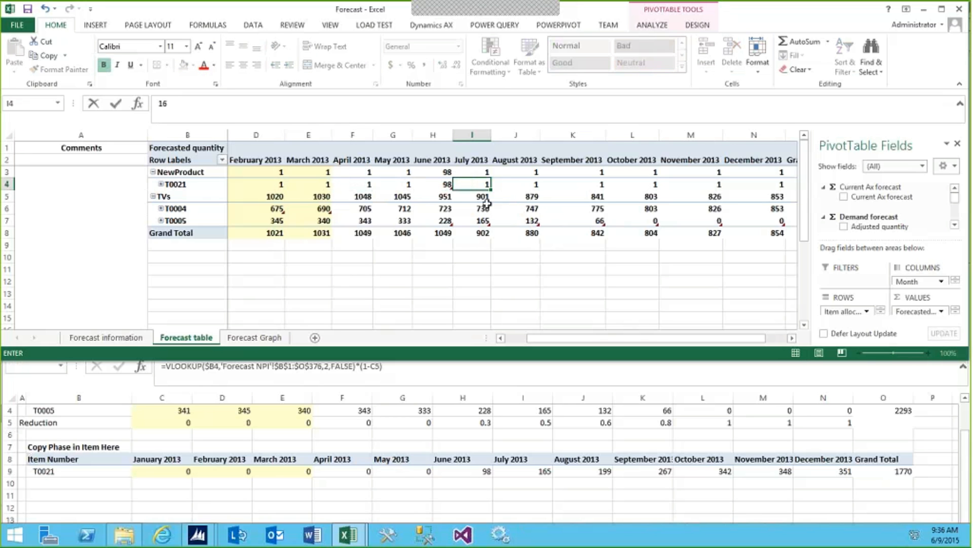
type("5")
key("Right")
type("199")
key("Right")
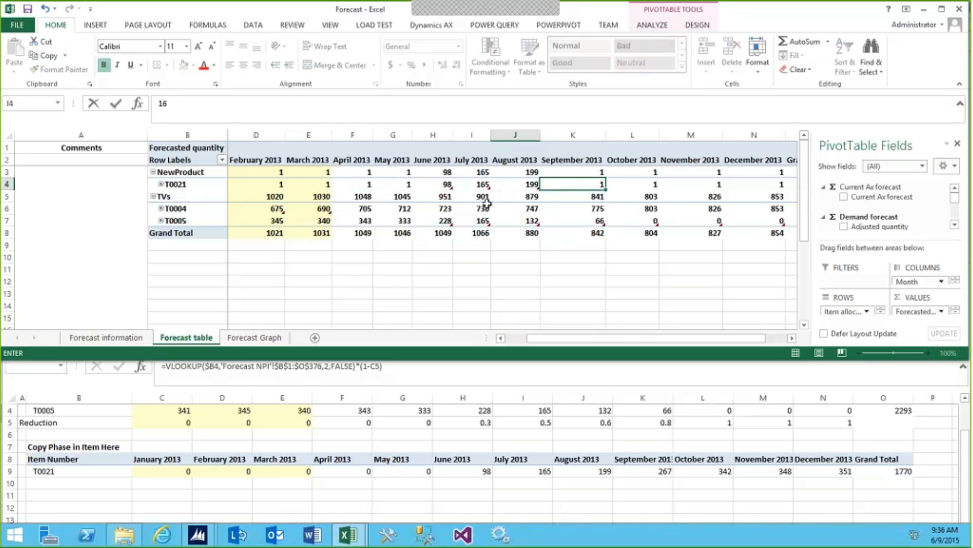
Set T0021's forecasted quantities to 267 for September, 342 for October, 348 for November and 351 for December 2013
type("267")
key("Right")
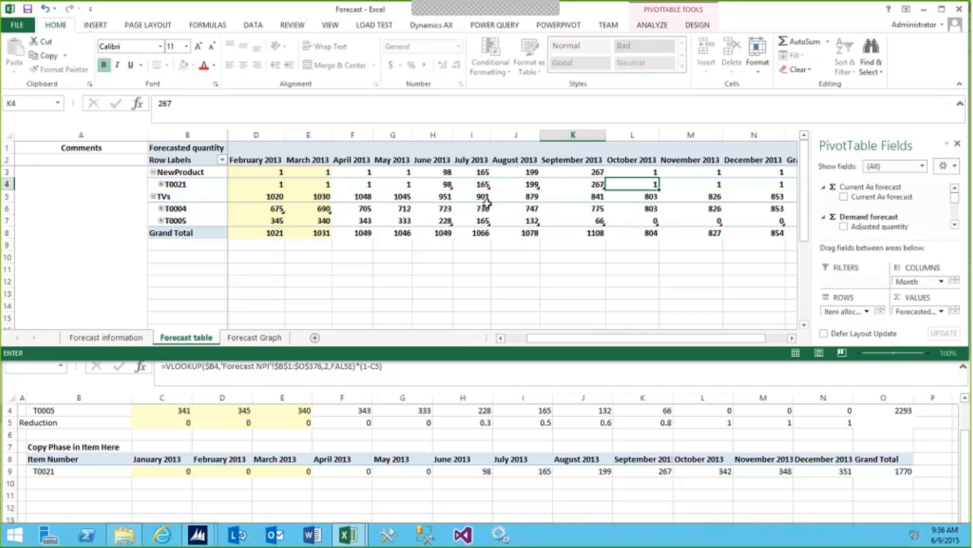
type("342")
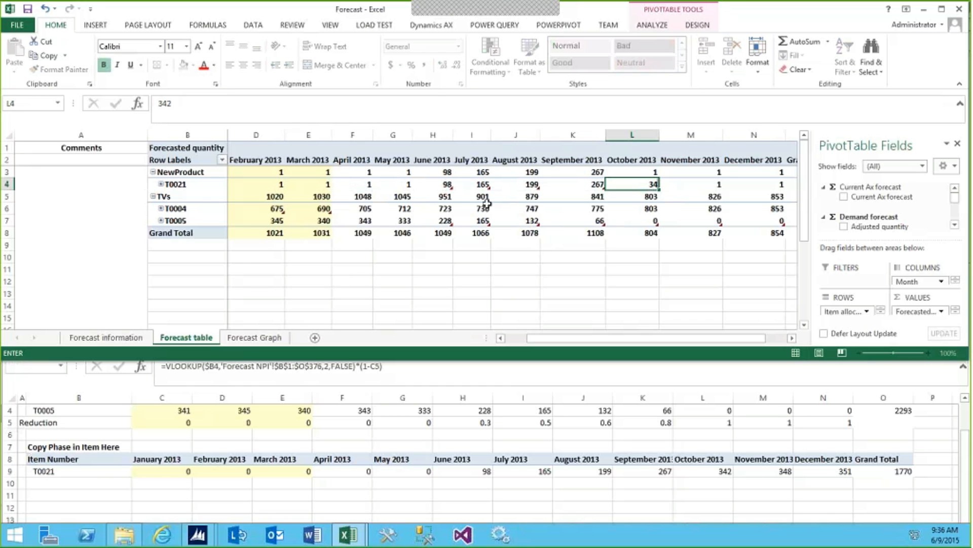
key("Right")
type("348")
key("Right")
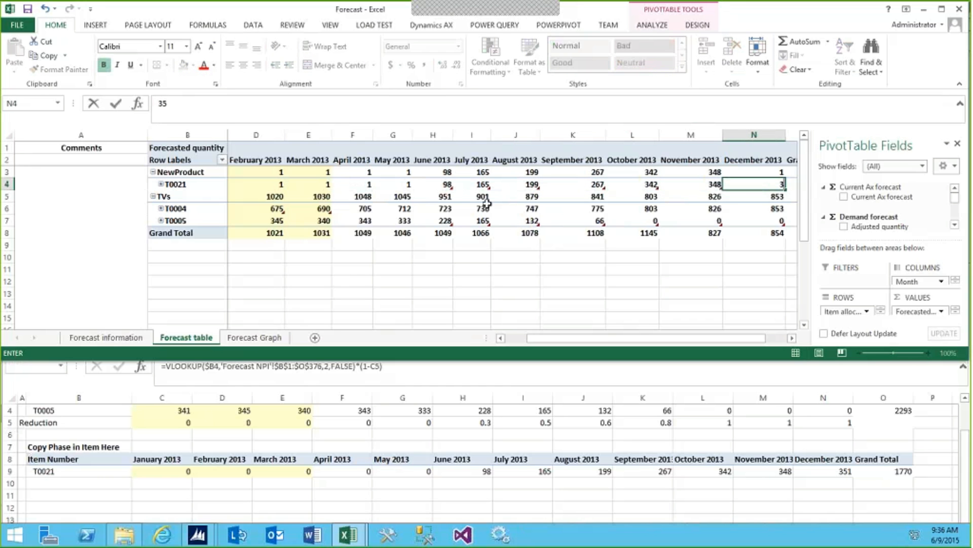
type("351")
key("Return")
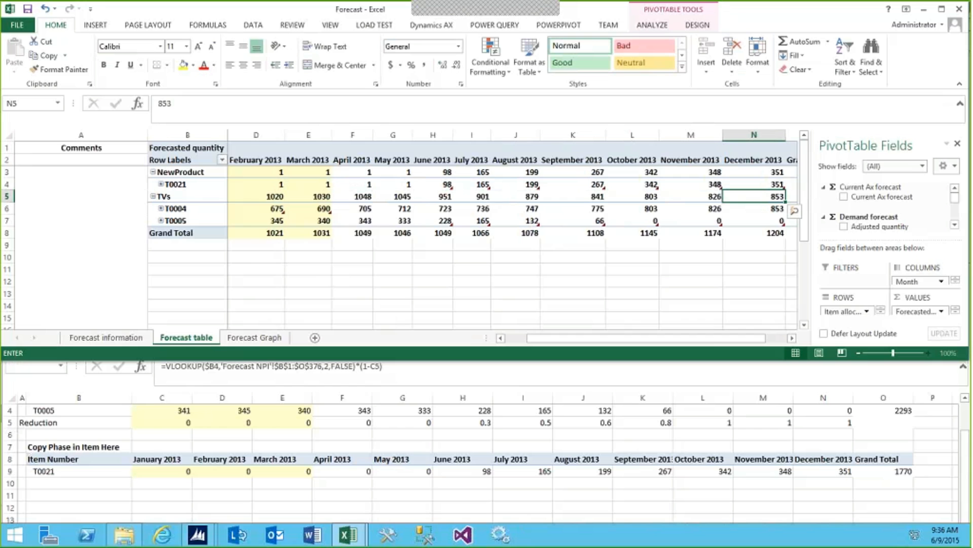
Publish the Forecast table's What-If Analysis changes to the data source
left_click_drag(717, 339, 737, 339)
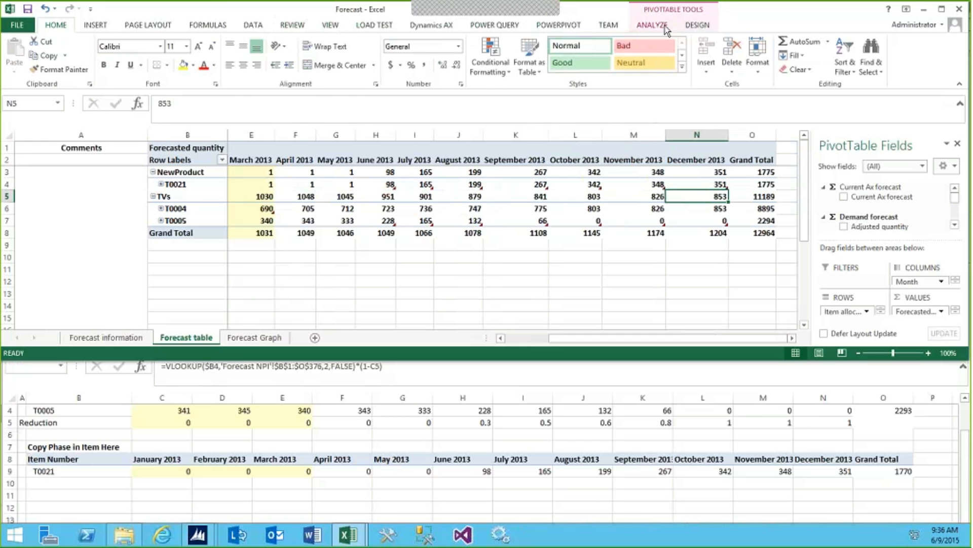
left_click(654, 25)
left_click(656, 63)
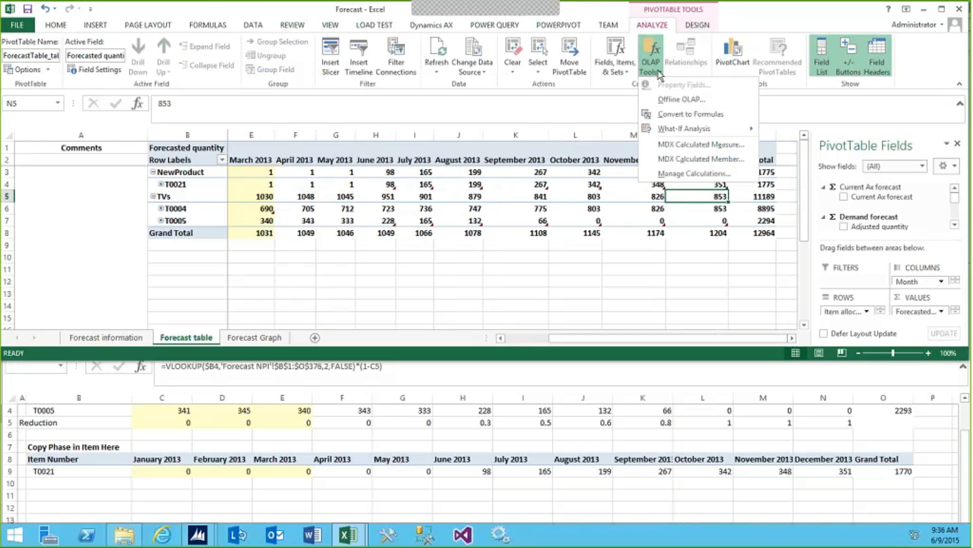
mouse_move(709, 129)
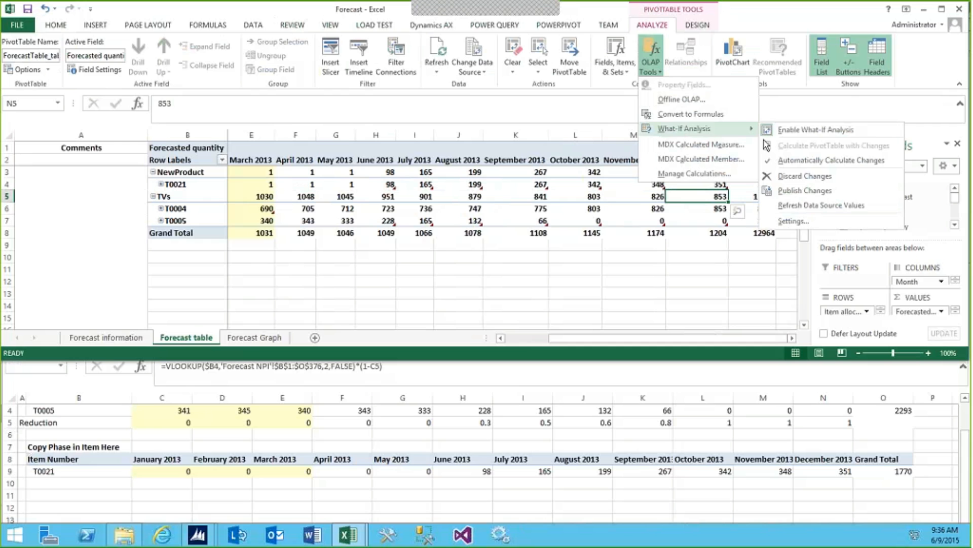
left_click(788, 189)
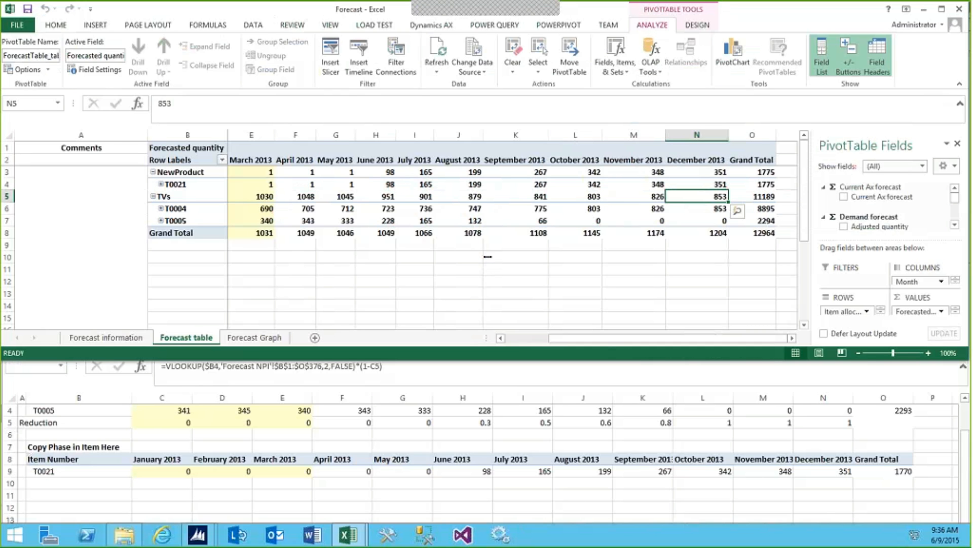
Save and close the Forecast and Forecast - DEMO workbooks, and dismiss the Infolog in Dynamics AX
left_click(959, 10)
left_click(449, 285)
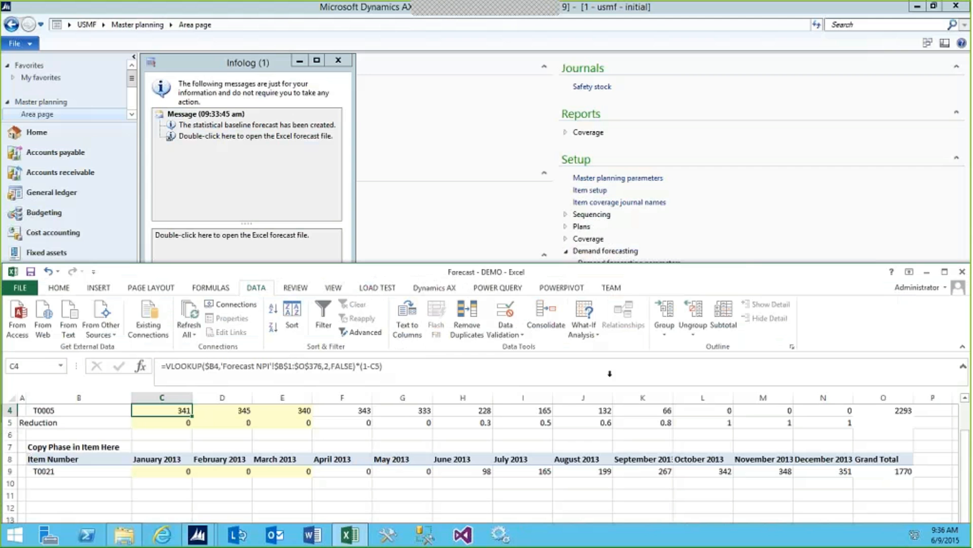
left_click(962, 272)
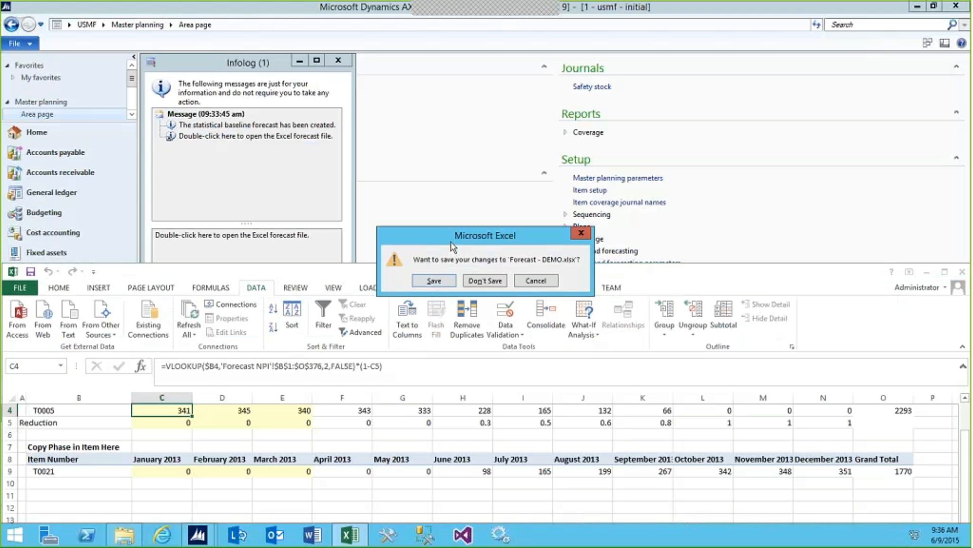
left_click(445, 282)
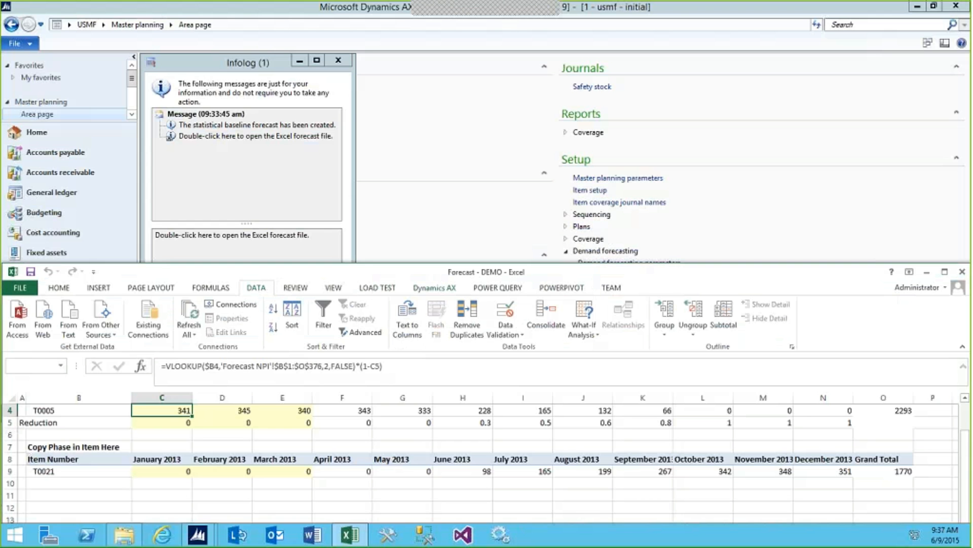
left_click(302, 135)
left_click(328, 304)
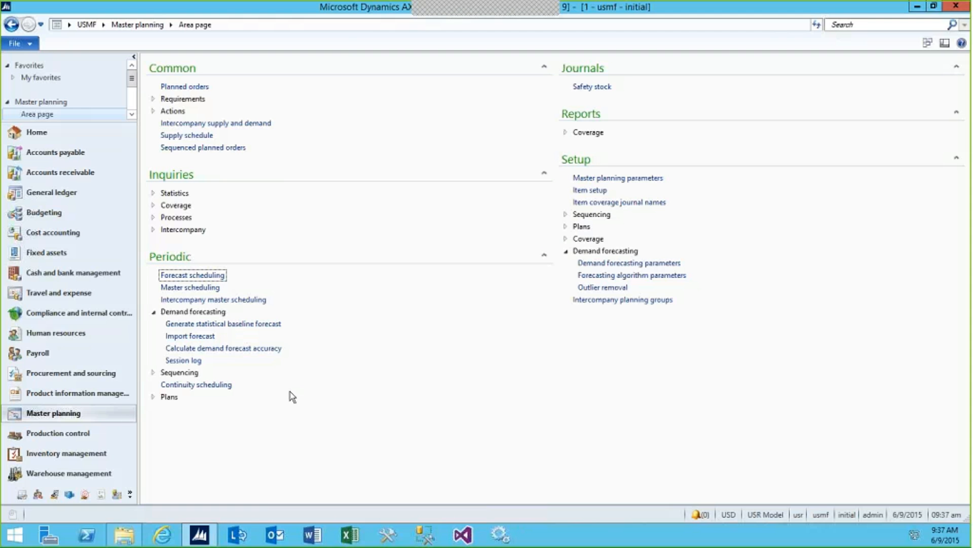
Sort the released products by item number in descending order and check the demand forecast of T0021
left_click(66, 394)
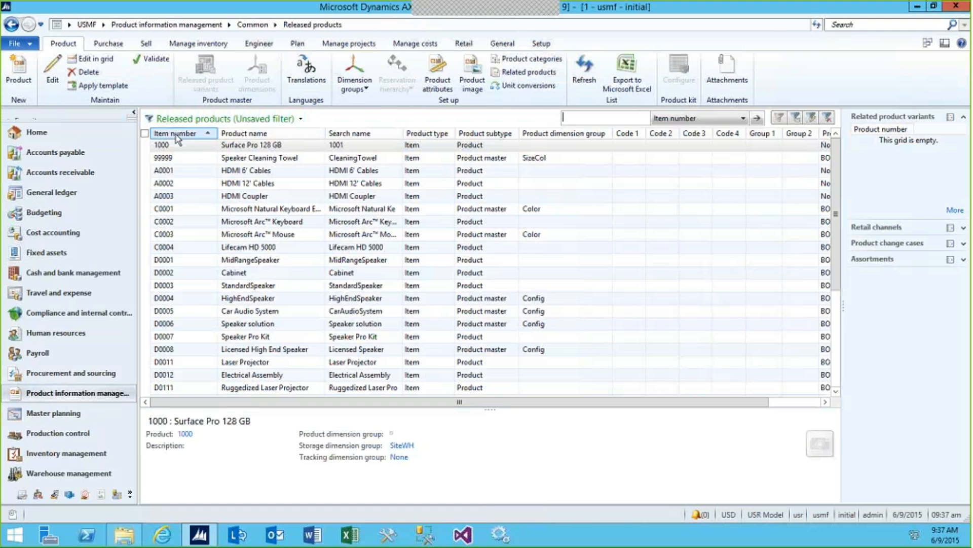
left_click(177, 134)
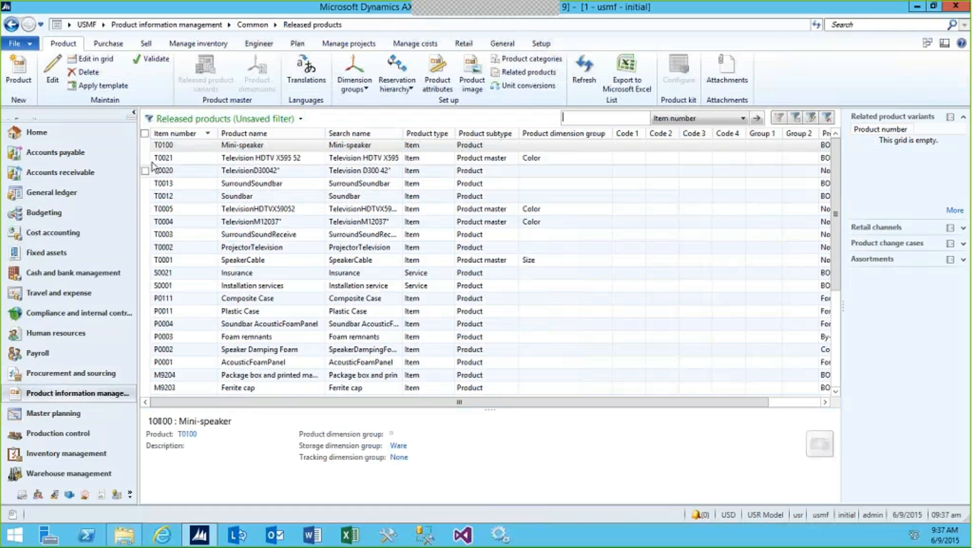
left_click(157, 158)
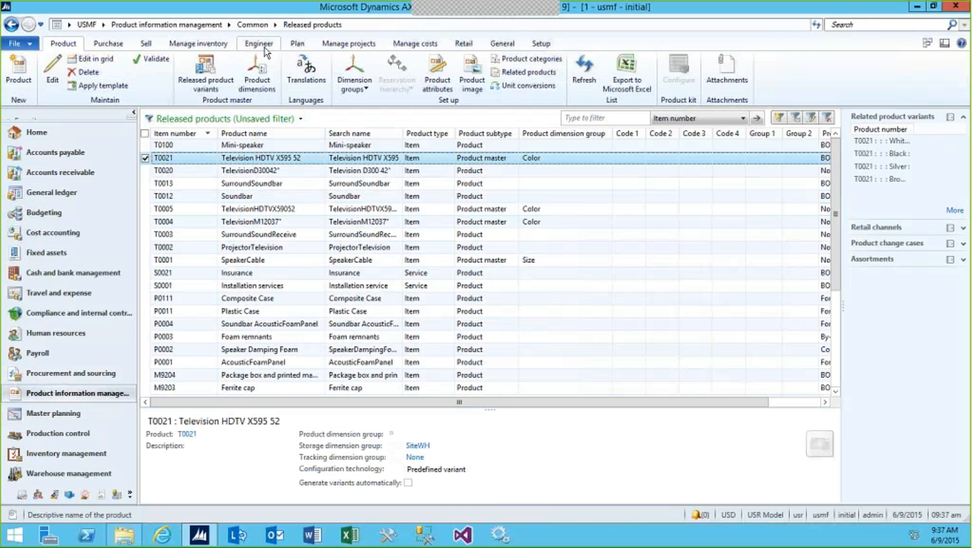
left_click(297, 43)
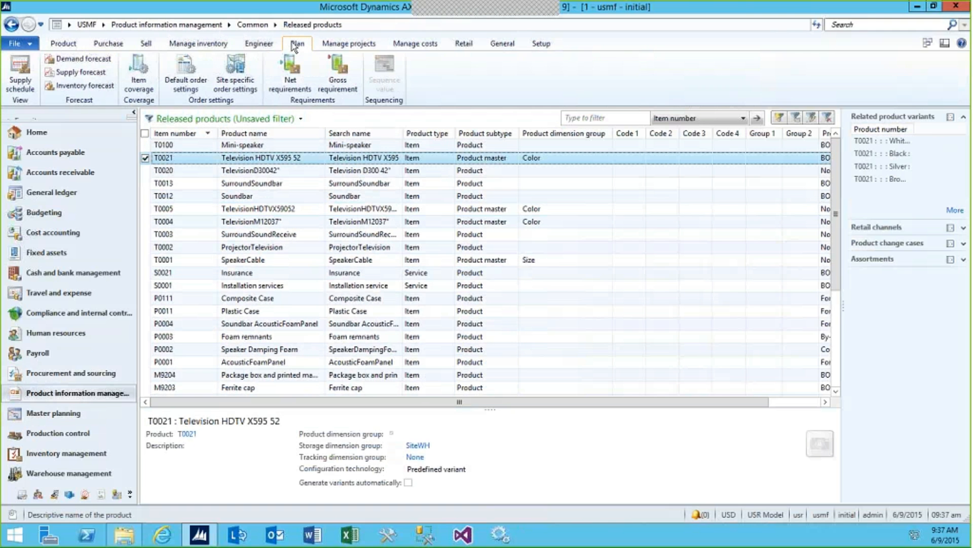
left_click(87, 59)
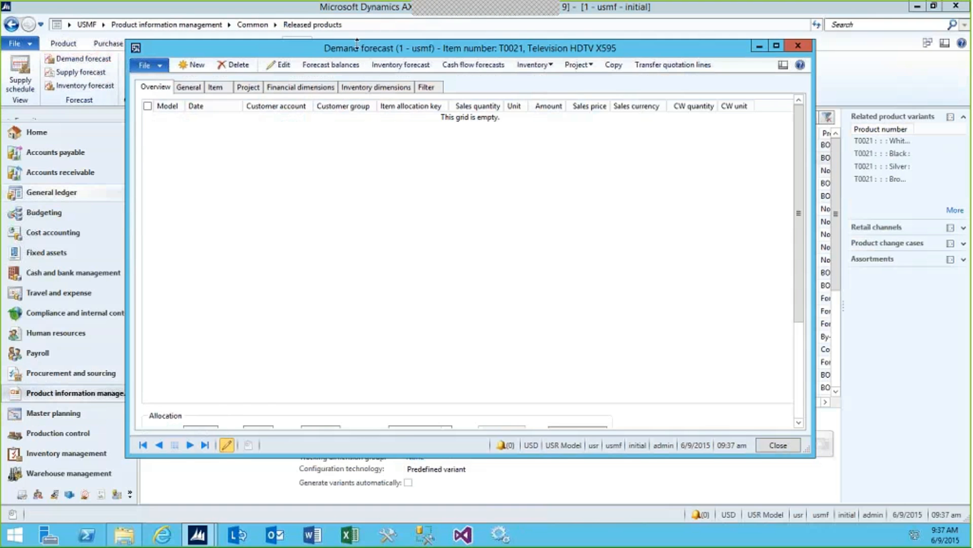
left_click(799, 46)
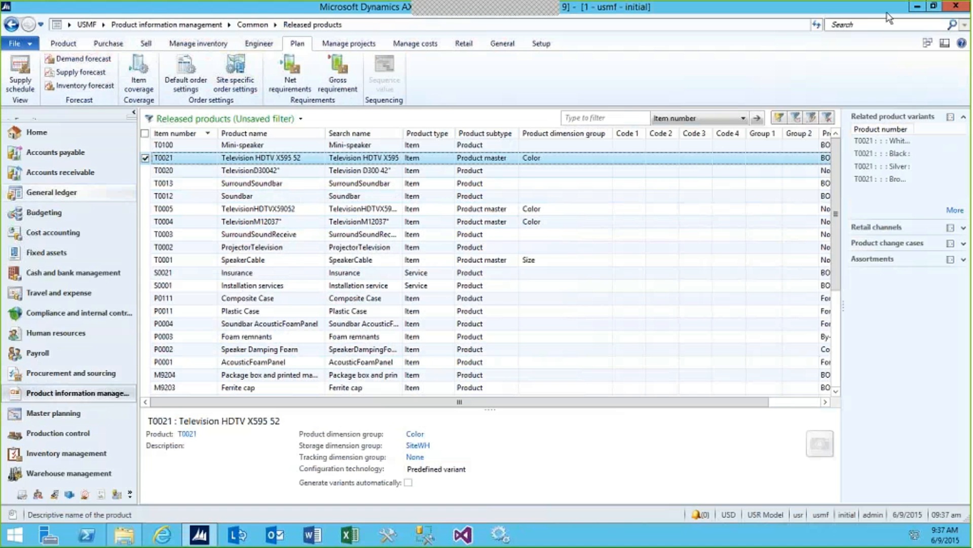
Import the adjusted demand forecast for 1/1/2013 to 12/31/2013 into usmf's CurrentF model, accept overriding existing lines, and return to the main window
left_click(54, 413)
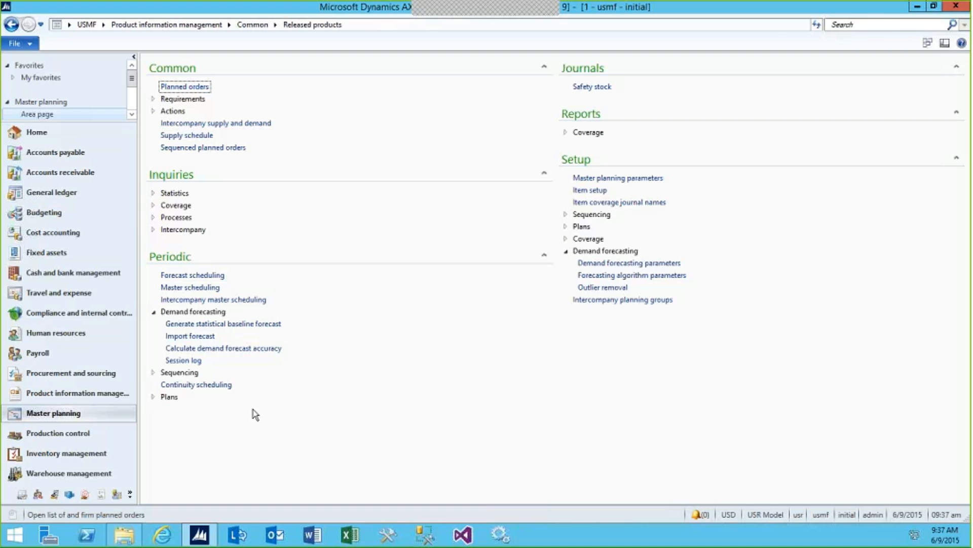
left_click(192, 337)
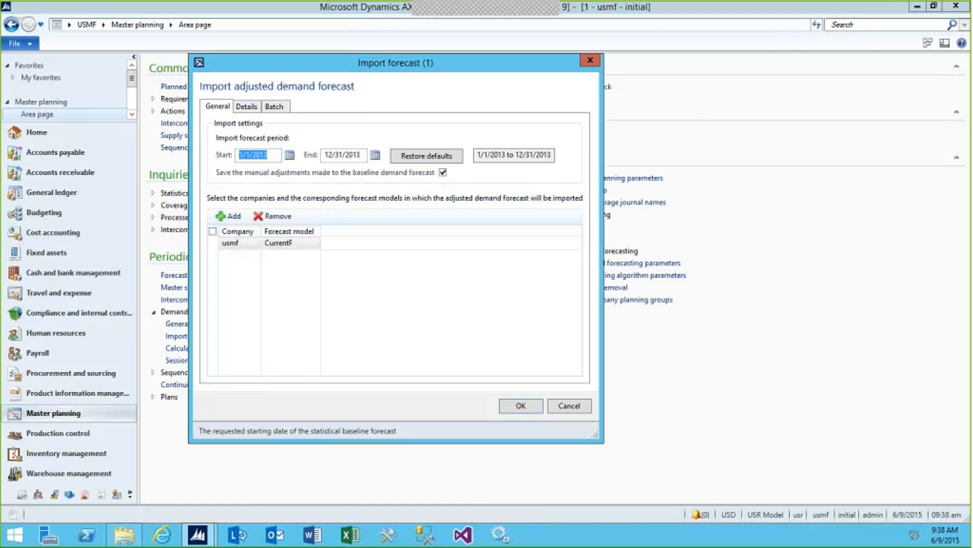
left_click(521, 406)
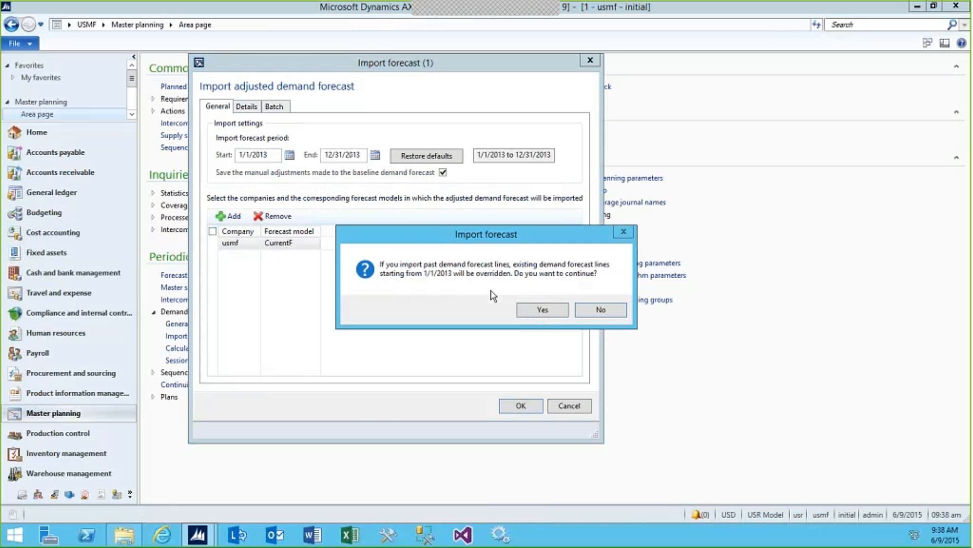
left_click(541, 310)
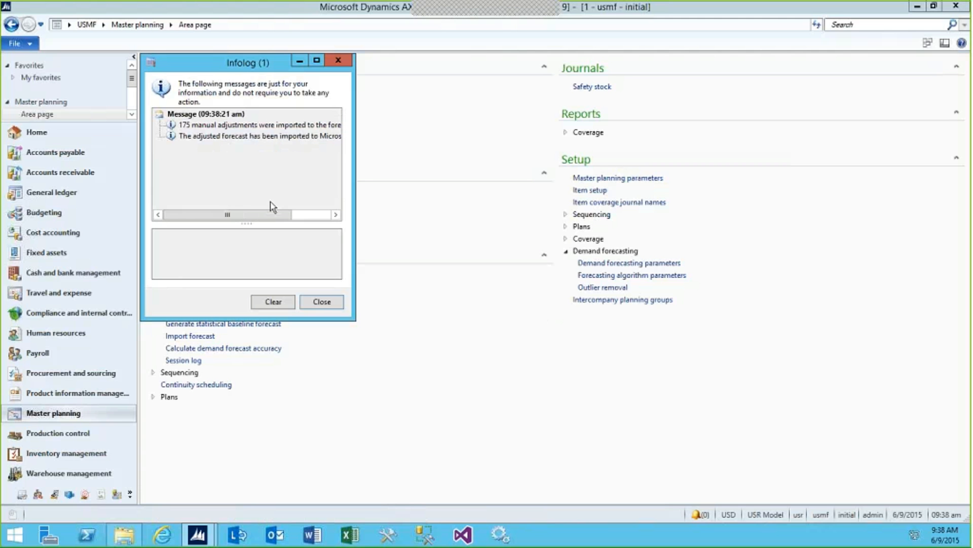
left_click(198, 534)
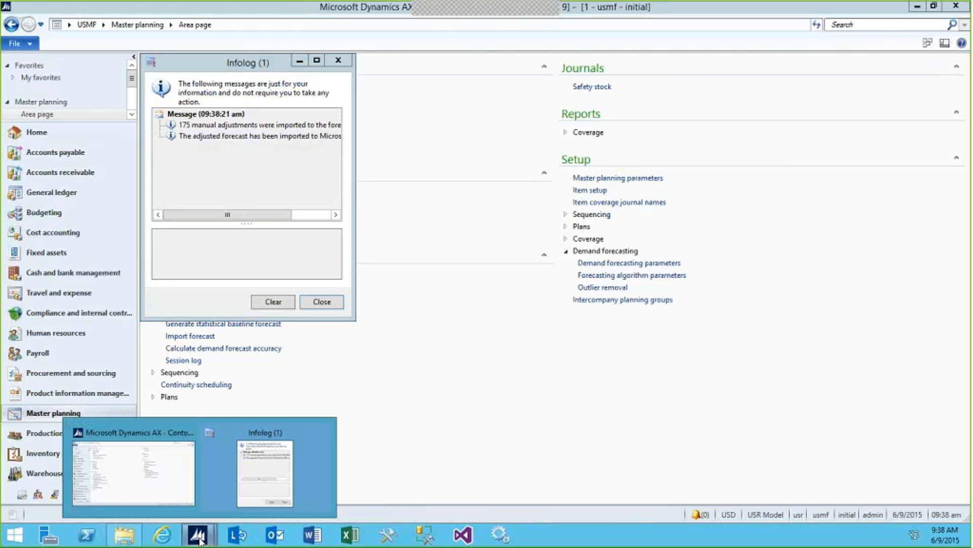
left_click(168, 497)
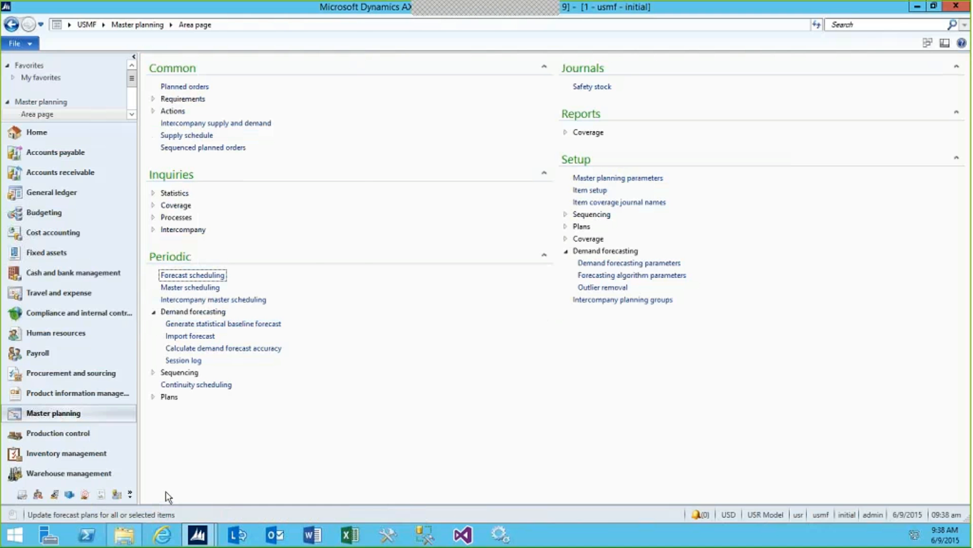
Sort the released products by item number in descending order, open T0021's demand forecast and widen its Amount column
left_click(64, 396)
left_click(177, 99)
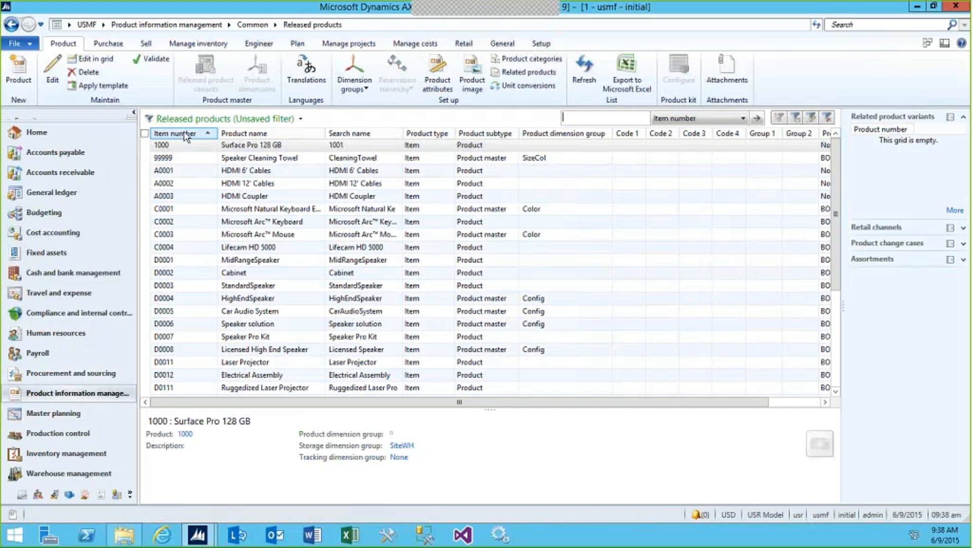
left_click(185, 133)
left_click(146, 157)
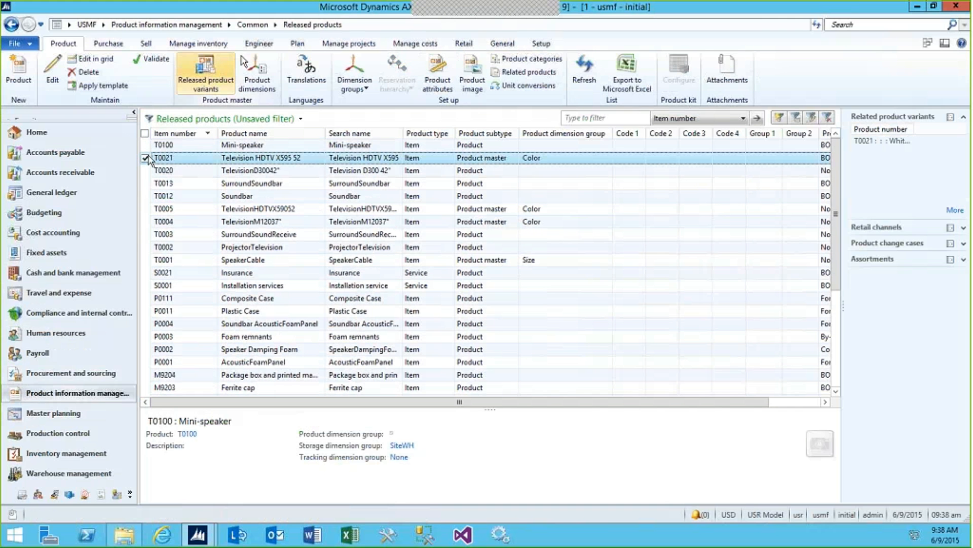
left_click(298, 43)
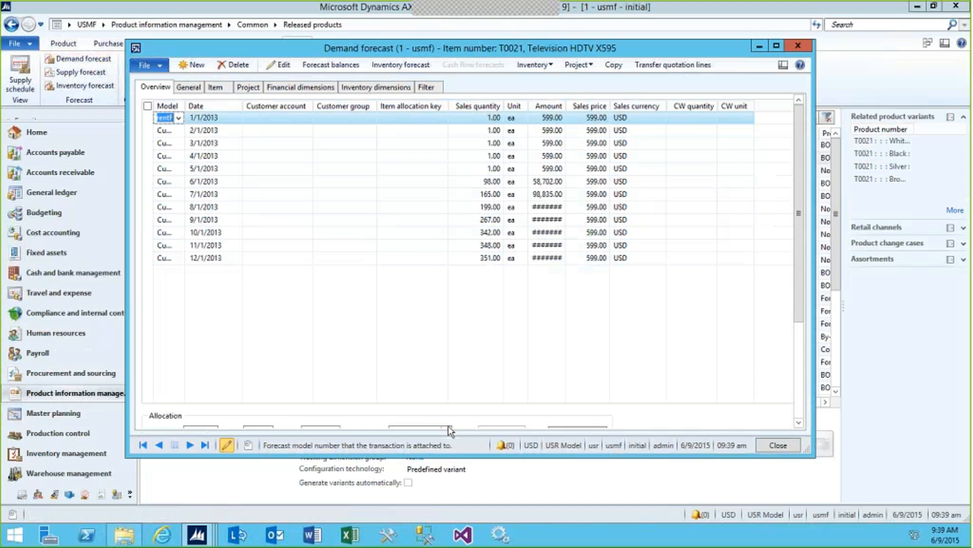
left_click_drag(566, 106, 579, 106)
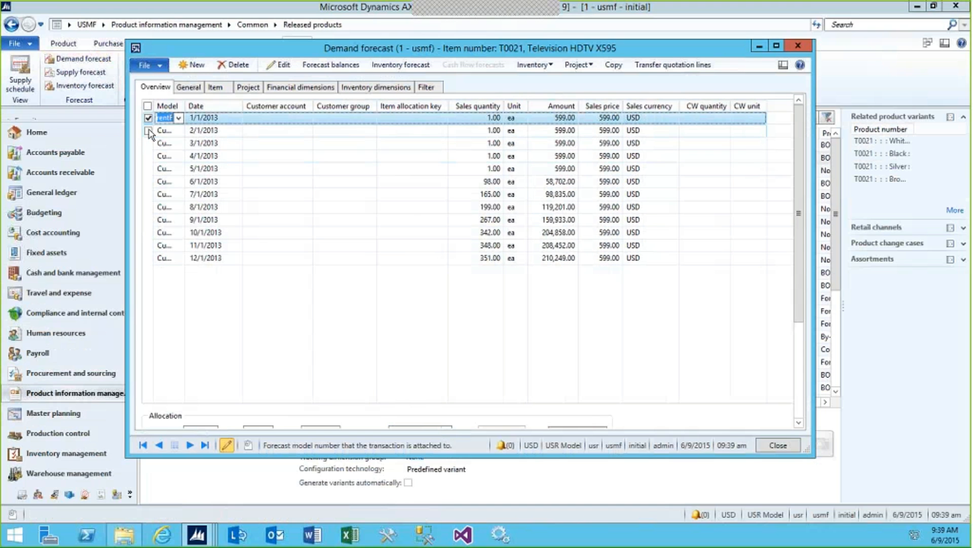
Delete T0021's demand forecast lines dated 1/1/2013 through 5/1/2013 and close its demand forecast
left_click(148, 130)
left_click(148, 143)
left_click(148, 155)
left_click(148, 168)
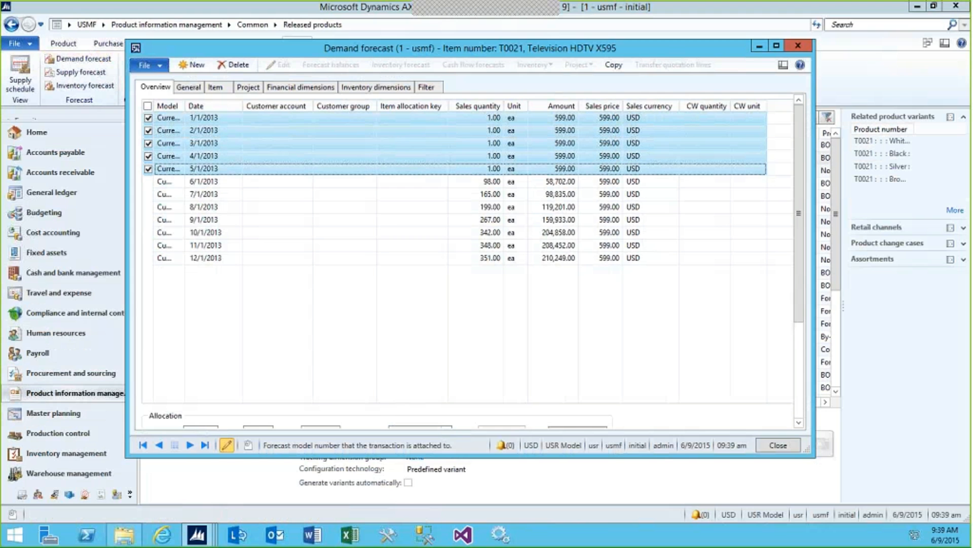
left_click(234, 65)
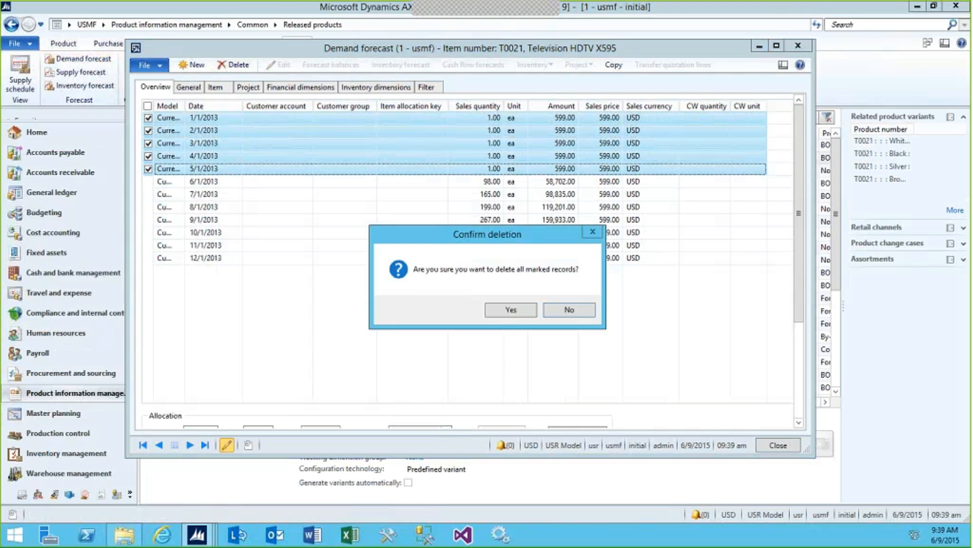
left_click(509, 310)
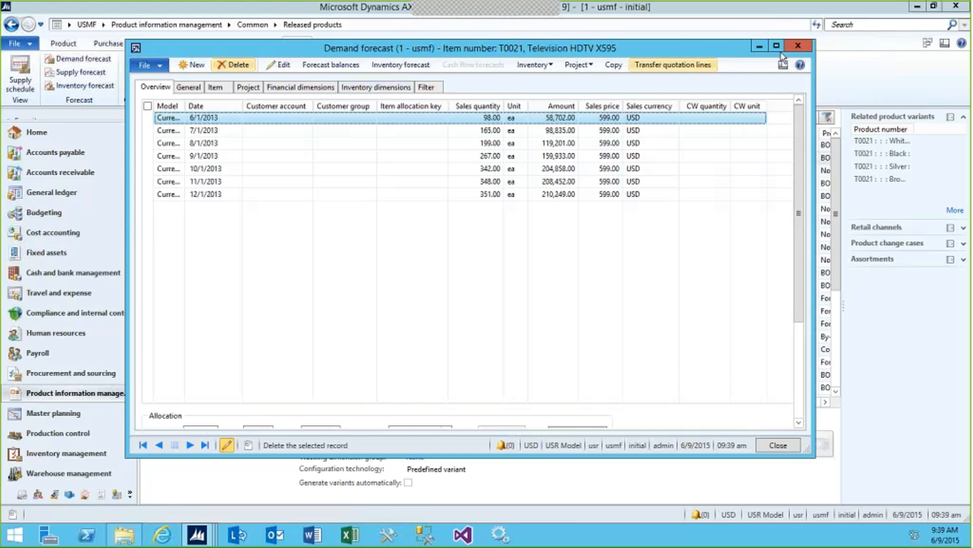
left_click(799, 45)
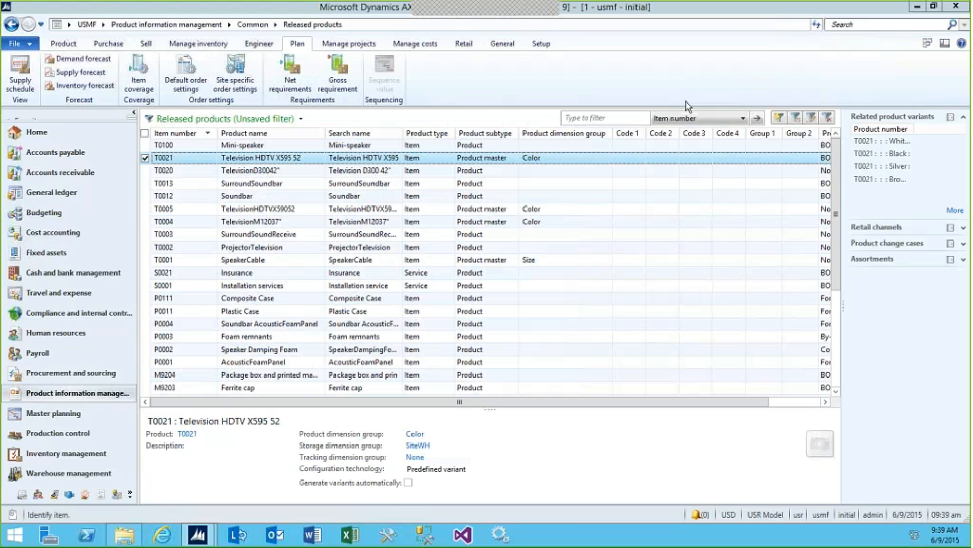
left_click(145, 208)
left_click(145, 159)
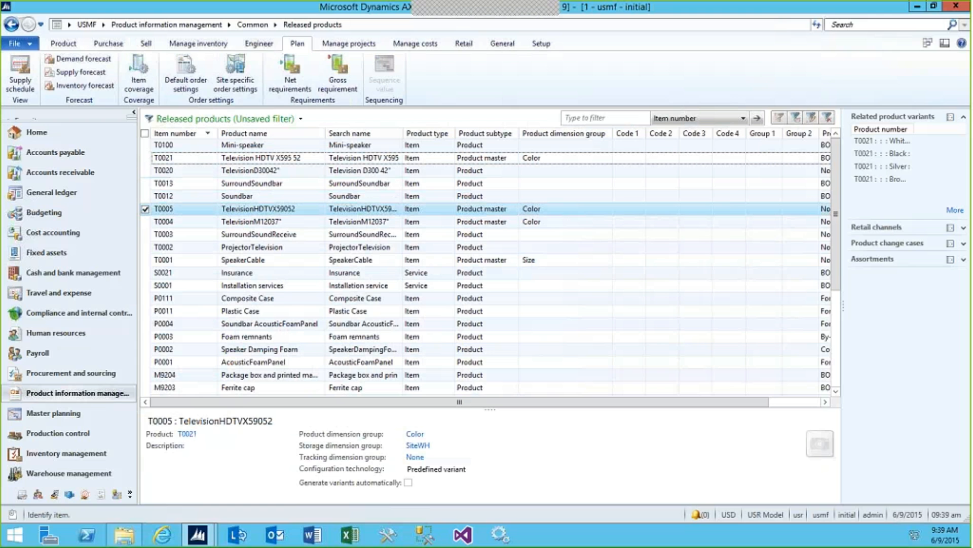
left_click(81, 58)
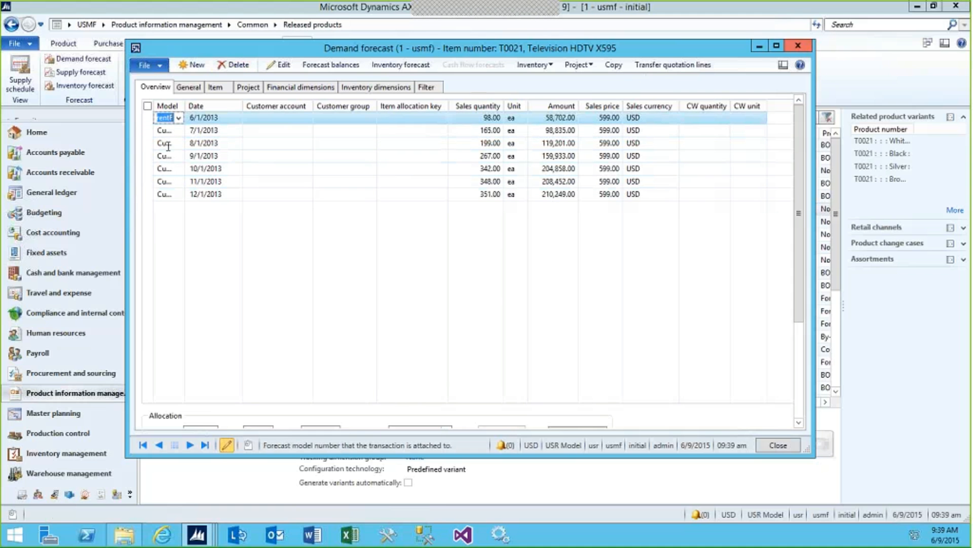
left_click(798, 46)
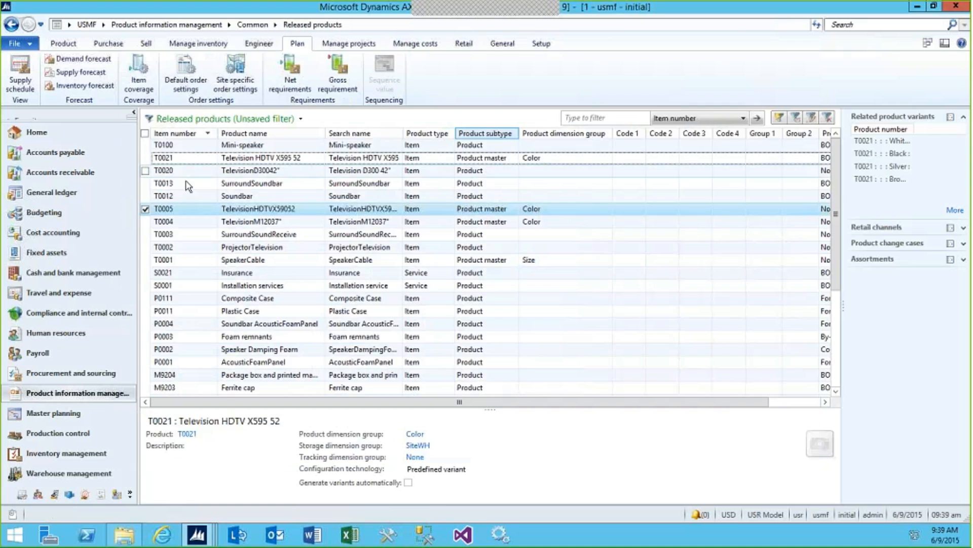
Review the demand forecast of T0005 down to its 9/1/2013 lines, mark the US-006 and US-009 lines there, and close it
left_click(160, 213)
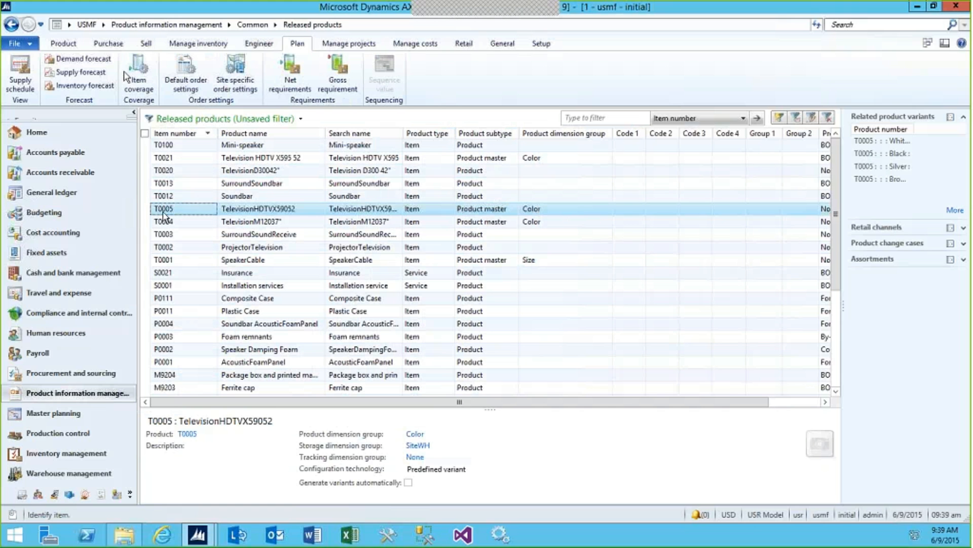
left_click(87, 60)
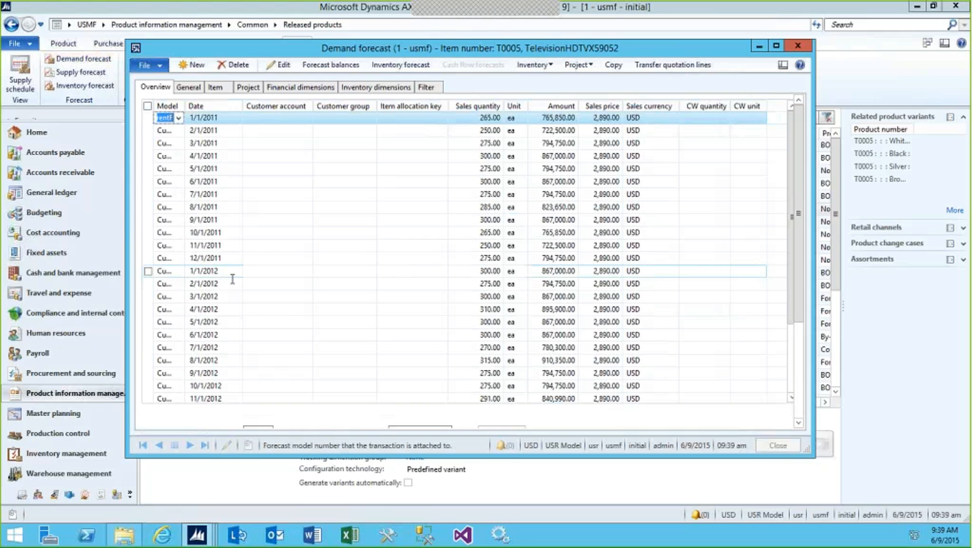
scroll(290, 315, "down", 20)
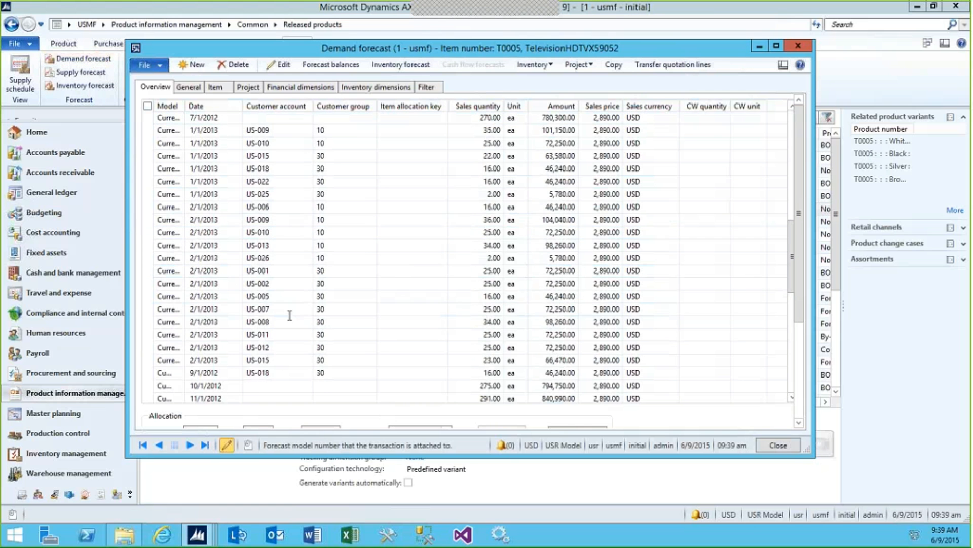
scroll(290, 315, "down", 10)
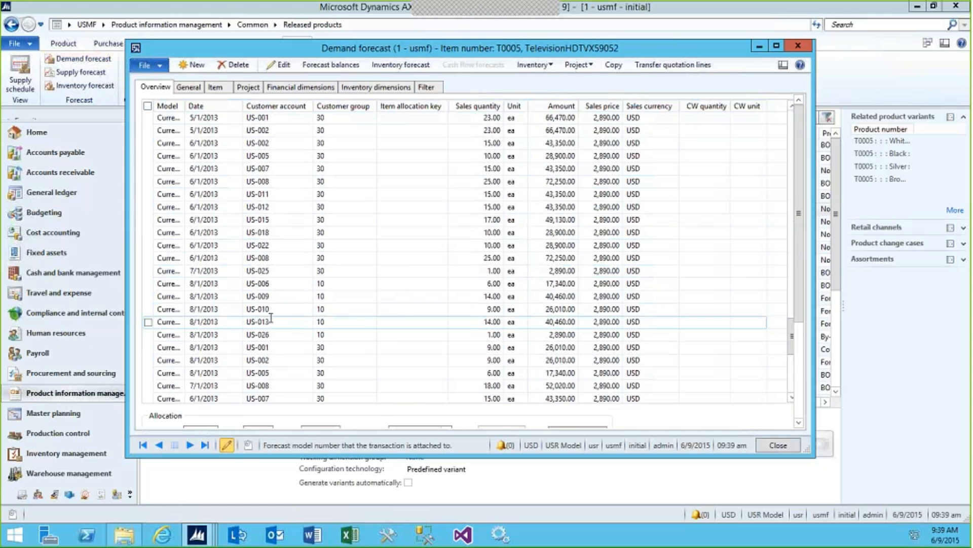
scroll(489, 256, "down", 5)
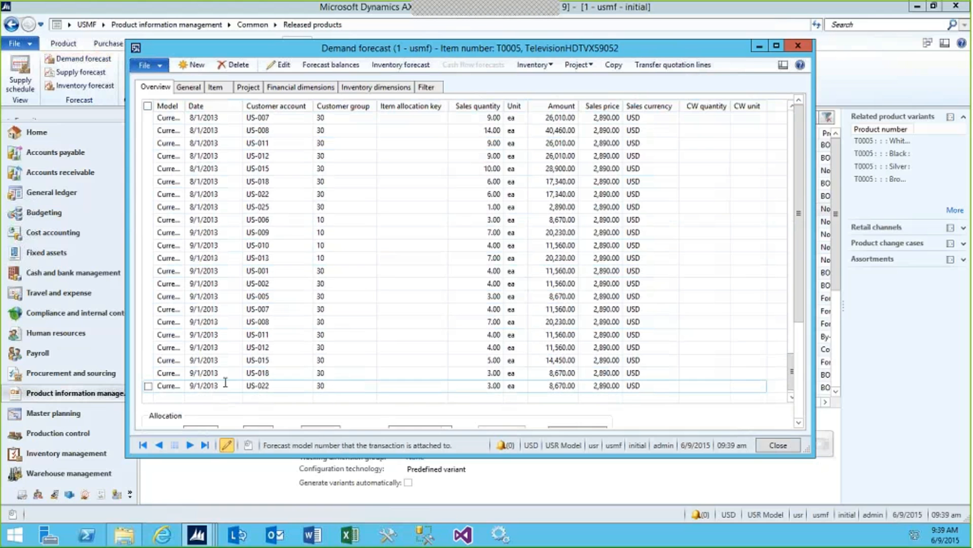
left_click(147, 232)
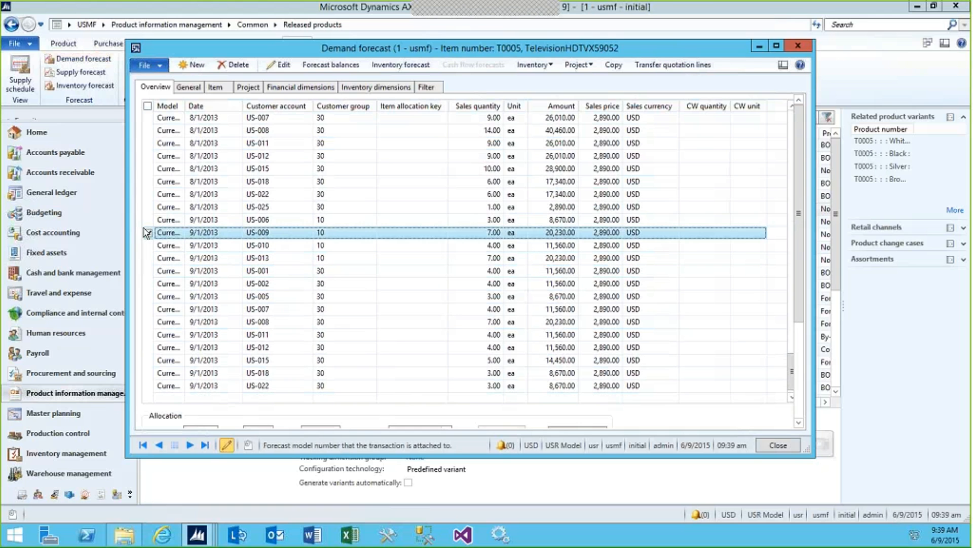
left_click(147, 220, "ctrl")
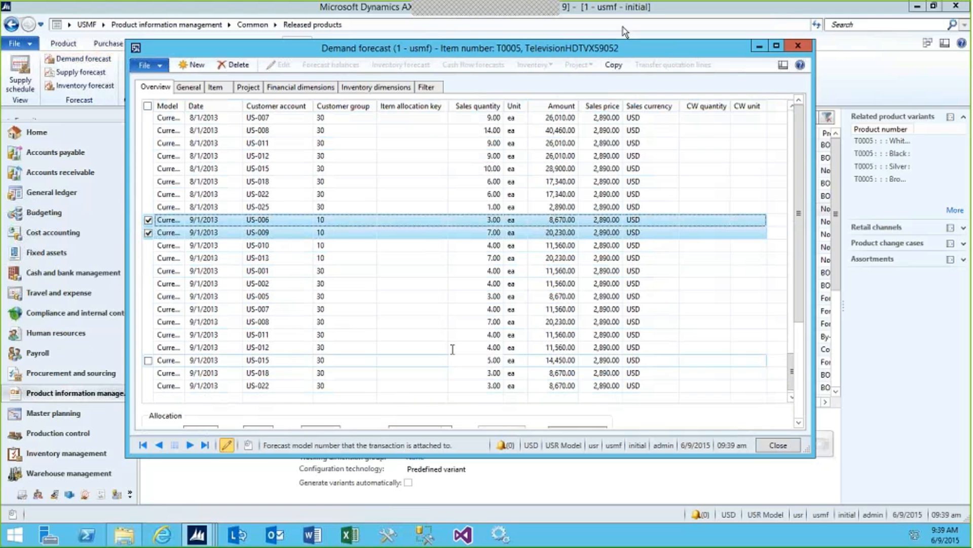
left_click(797, 47)
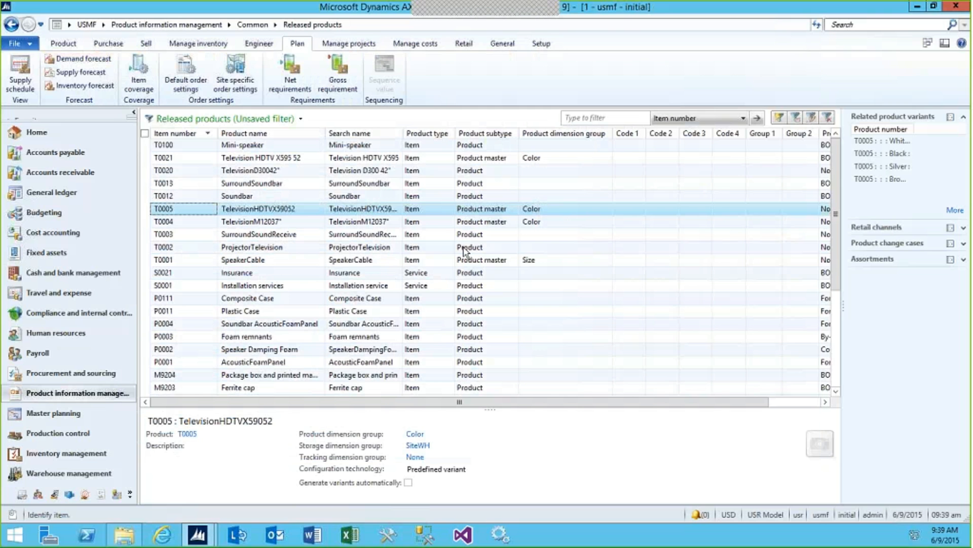
Calculate the monthly demand forecast accuracy for TVs from 1/1/2011 to 12/31/2012 and open the generated Accuracy workbook maximized
left_click(63, 415)
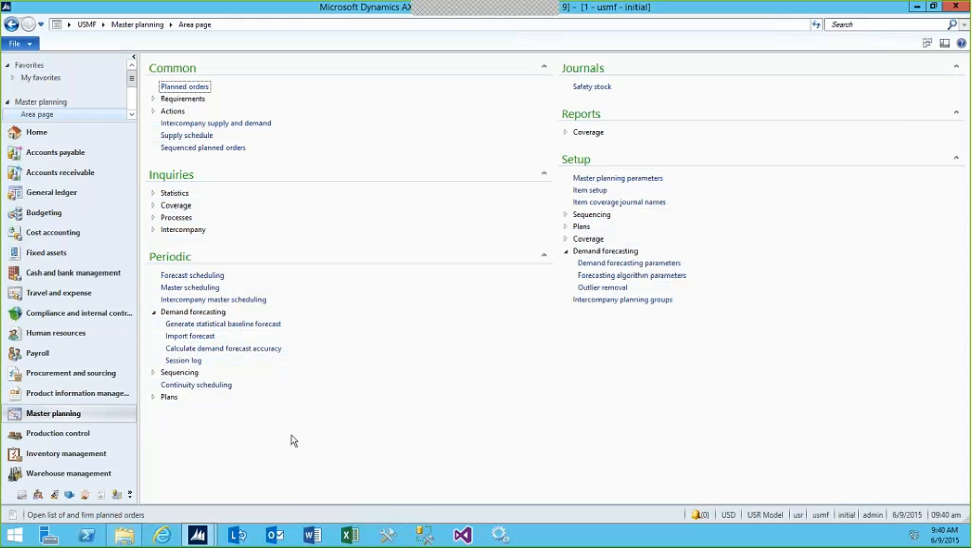
left_click(205, 348)
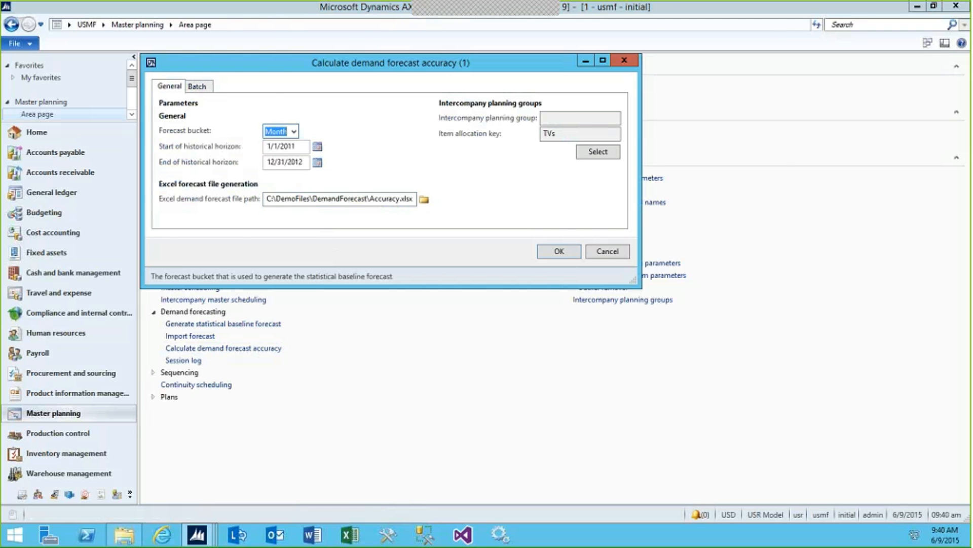
left_click(558, 253)
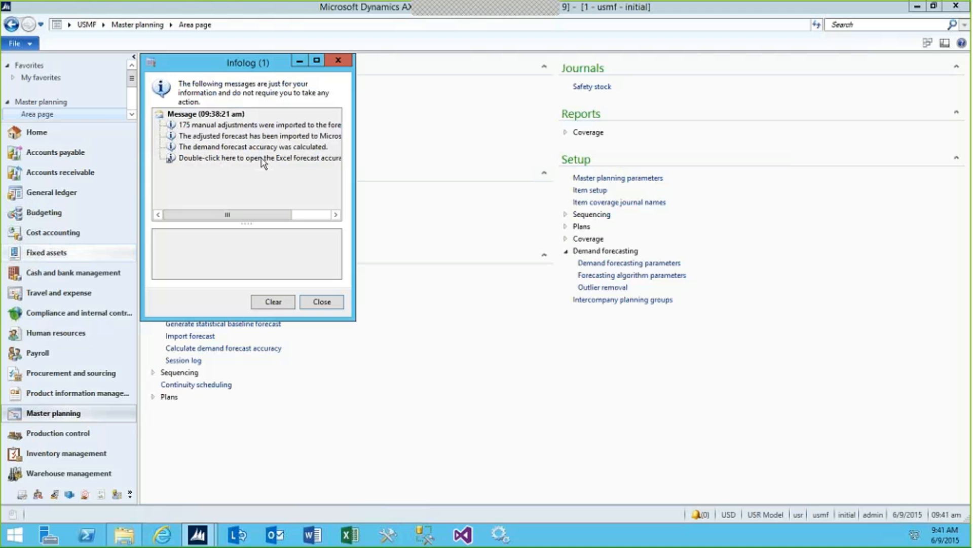
double_click(232, 158)
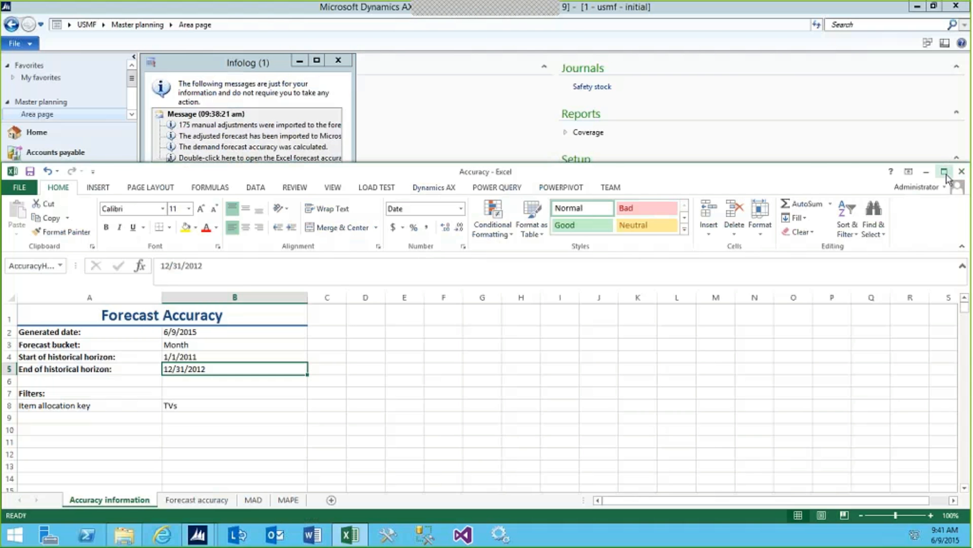
left_click(945, 173)
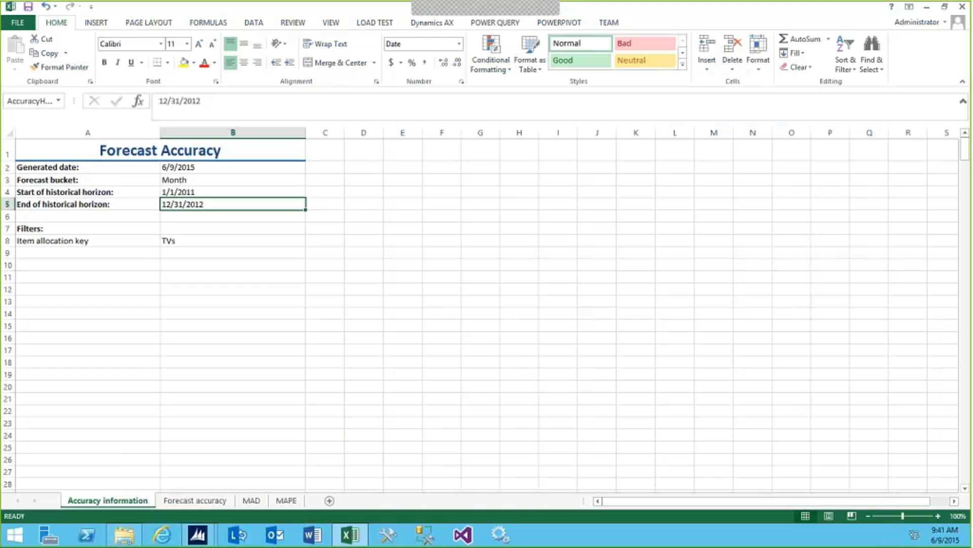
Examine the January 2011 historical demand, adjusted forecast, absolute error and error percentage for TVs on the Forecast accuracy sheet
left_click(202, 501)
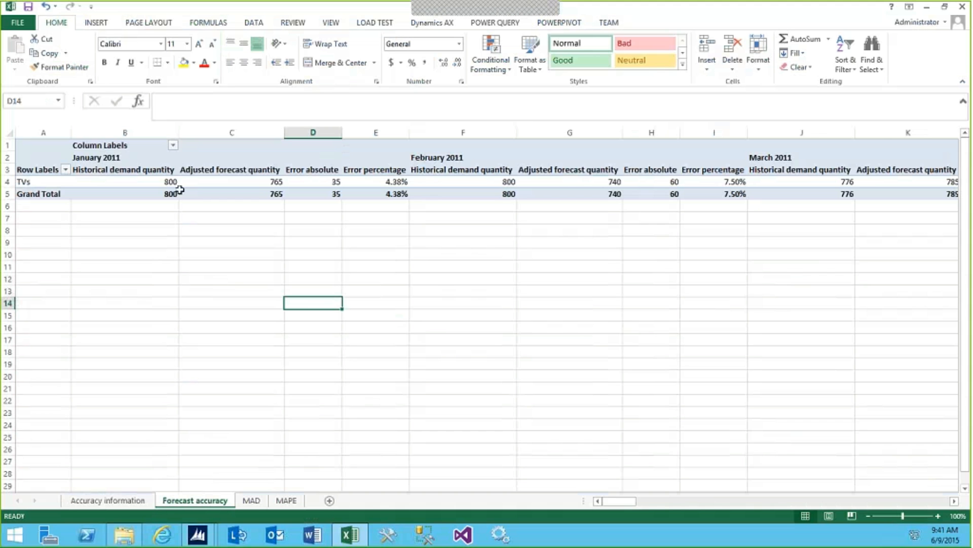
left_click(123, 178)
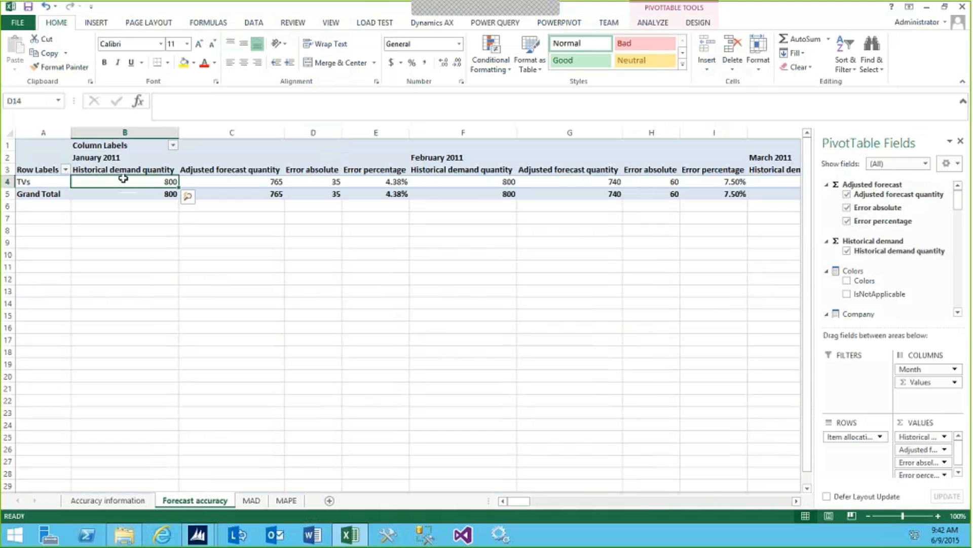
left_click(228, 183)
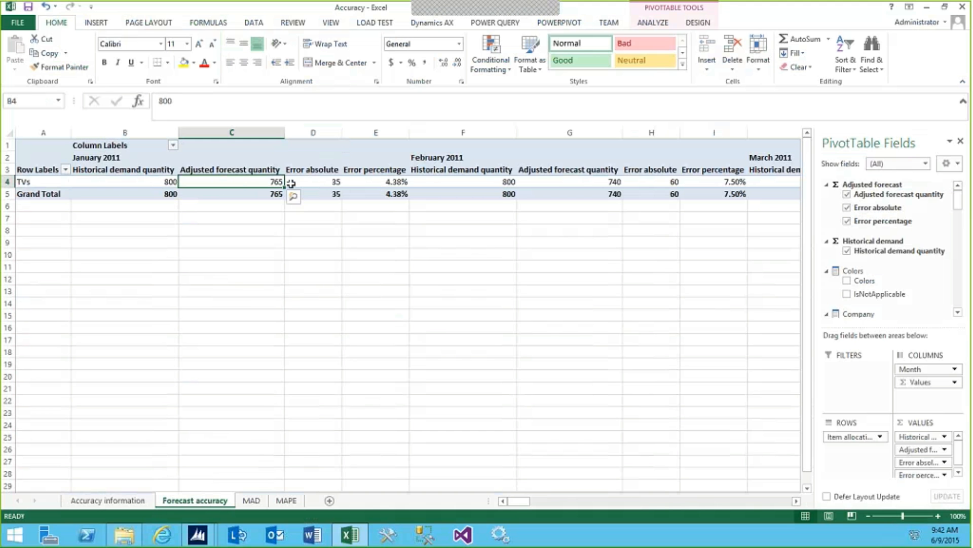
left_click(309, 181)
left_click(373, 170)
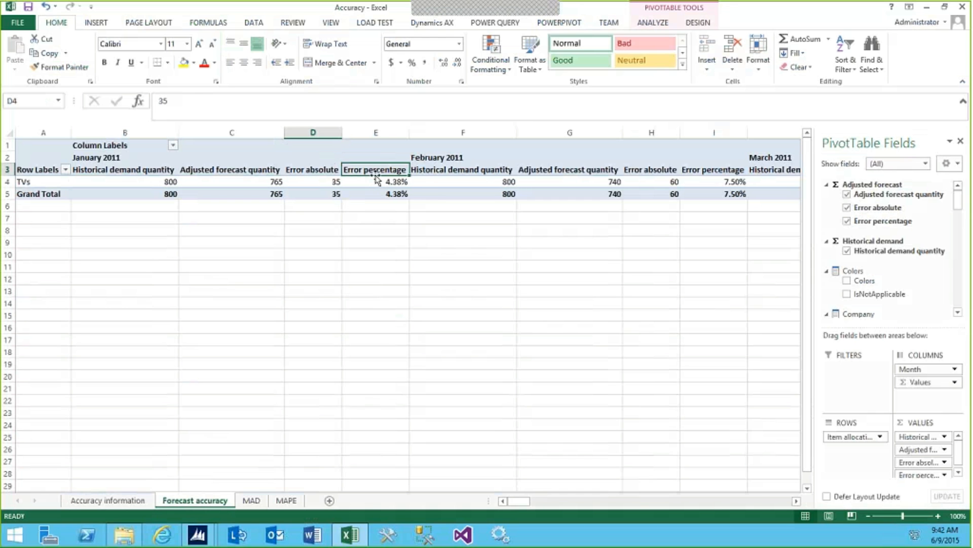
left_click(376, 181)
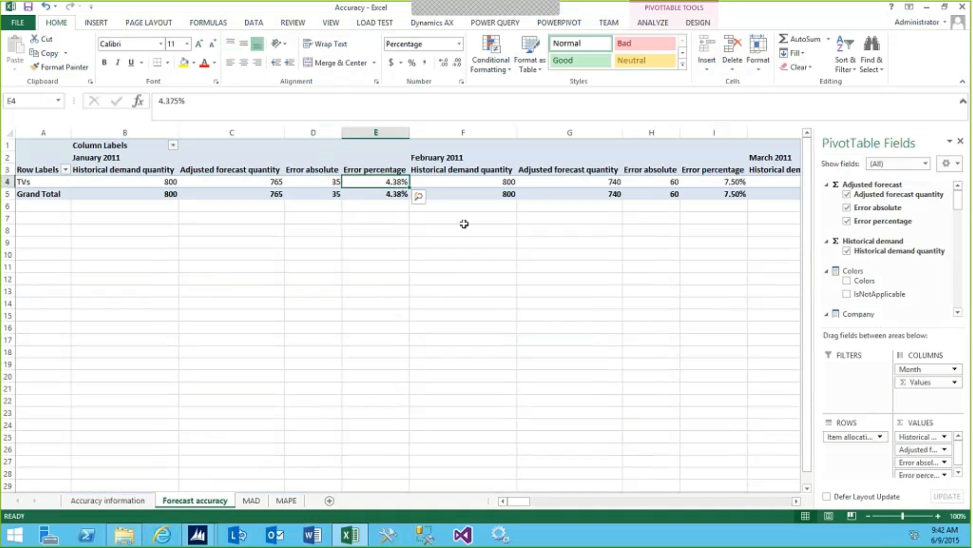
Compare the MAD chart for products T0004 and T0005, include both products again, and view the MAPE chart
left_click(252, 505)
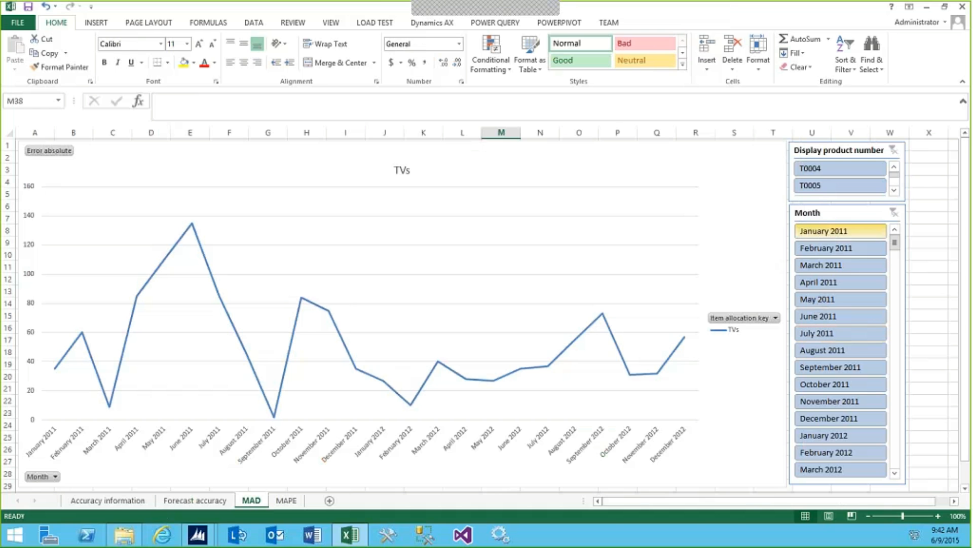
left_click(816, 169)
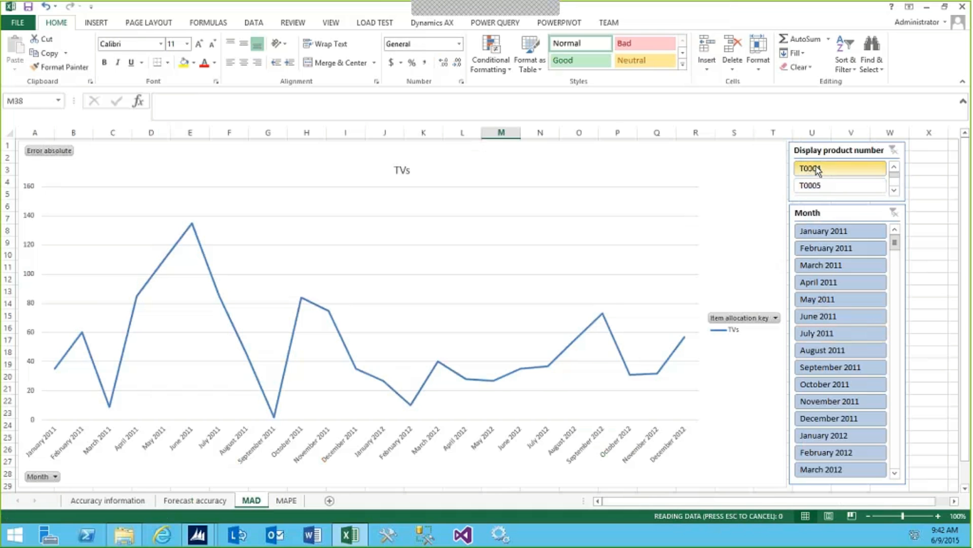
left_click(822, 183)
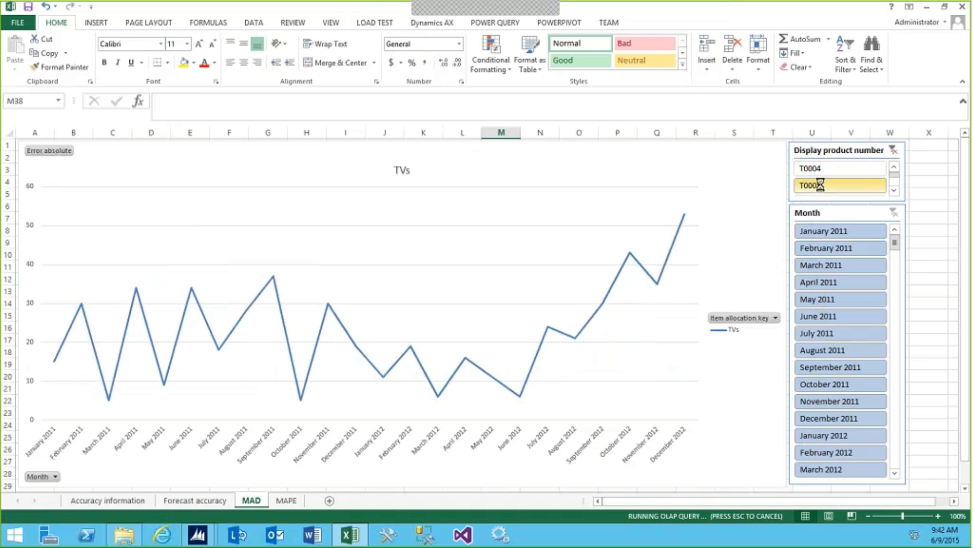
left_click(820, 171)
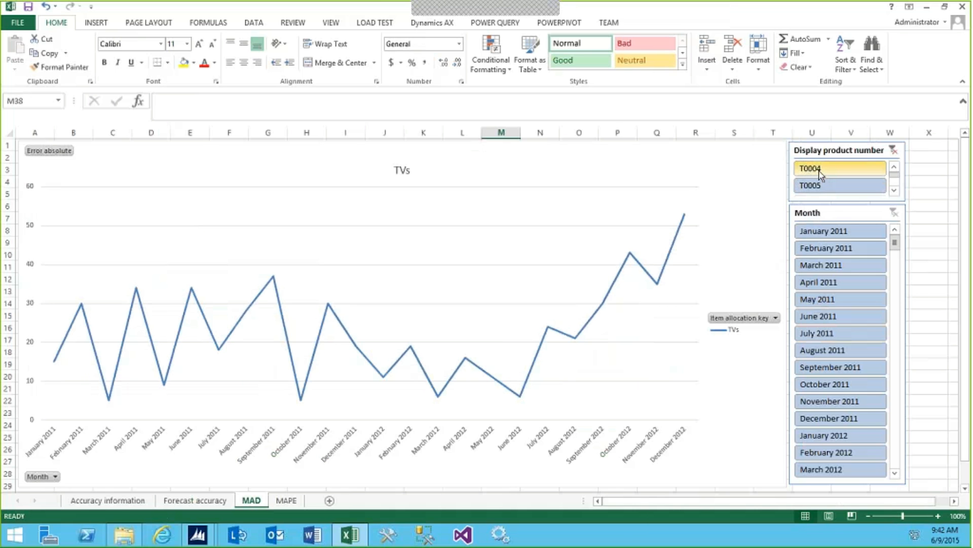
left_click(820, 170)
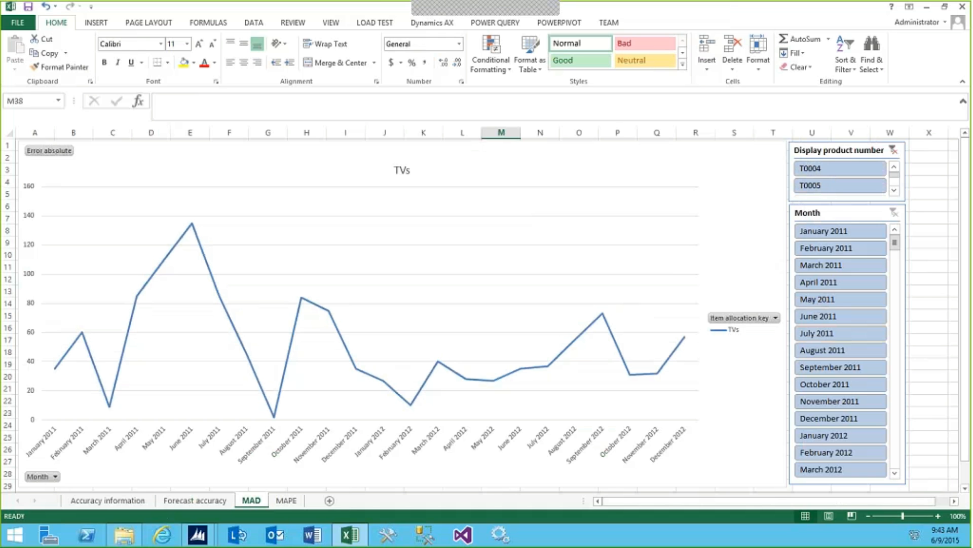
left_click(287, 500)
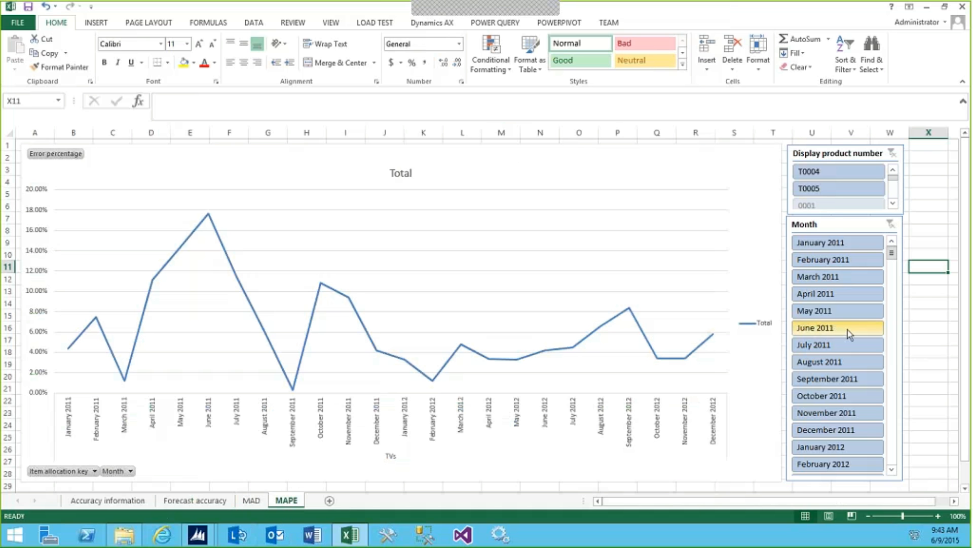
Compare the MAPE chart for products T0004 and T0005 individually, and include both products again
left_click(815, 190)
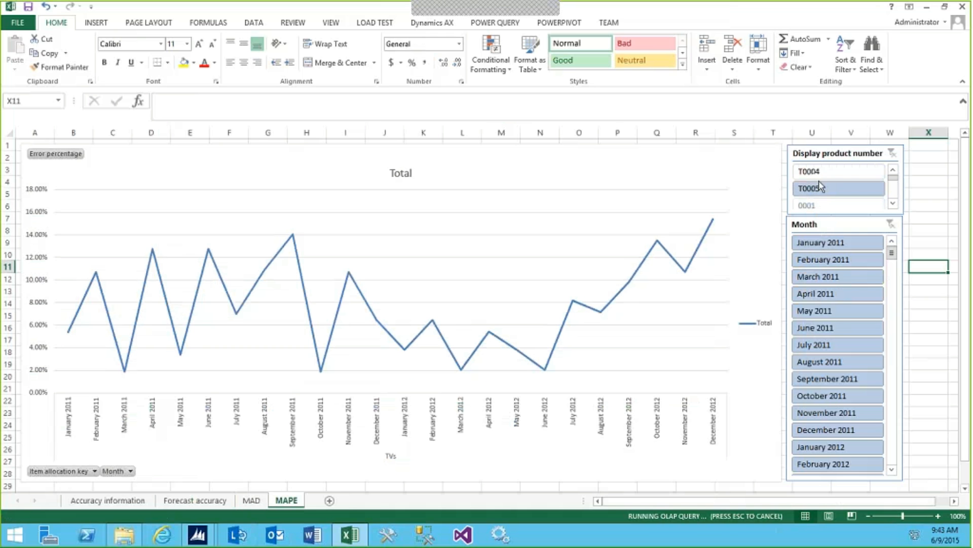
left_click(820, 172)
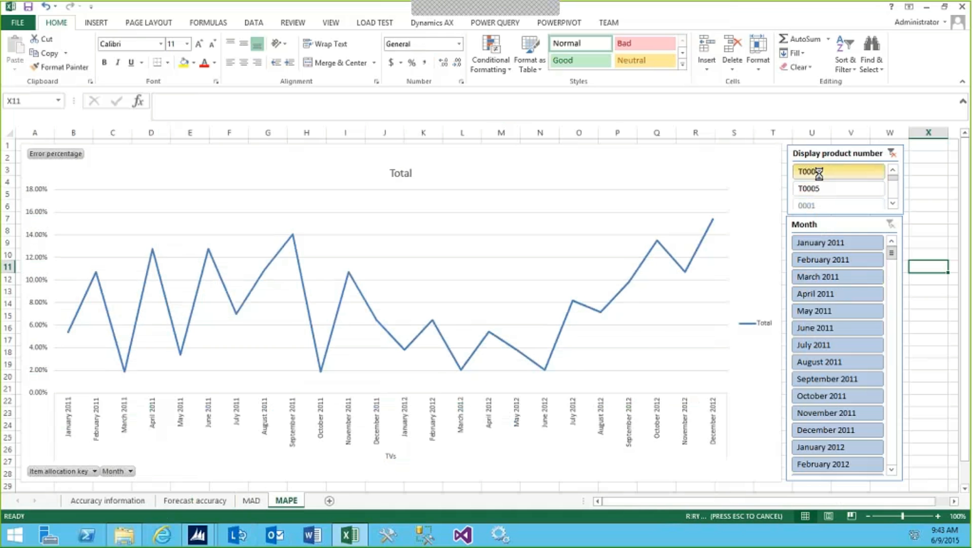
left_click(816, 188)
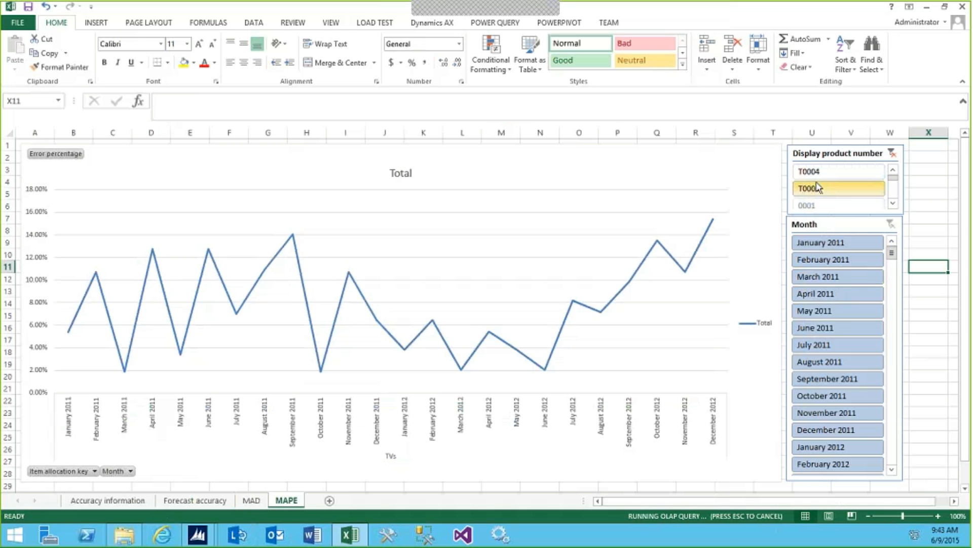
left_click_drag(816, 179, 817, 190)
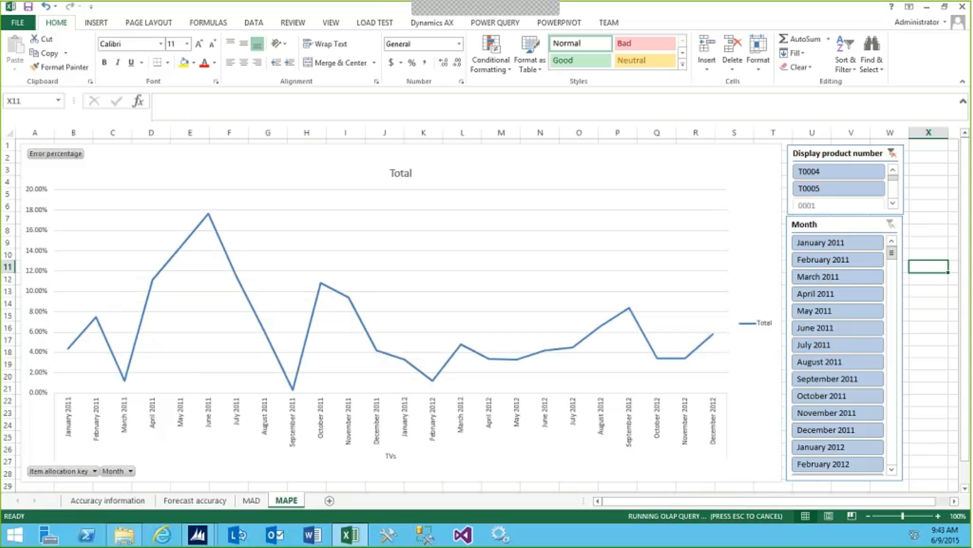
Compare the absolute error chart on the MAD sheet with the error percentage chart on the MAPE sheet
left_click(252, 501)
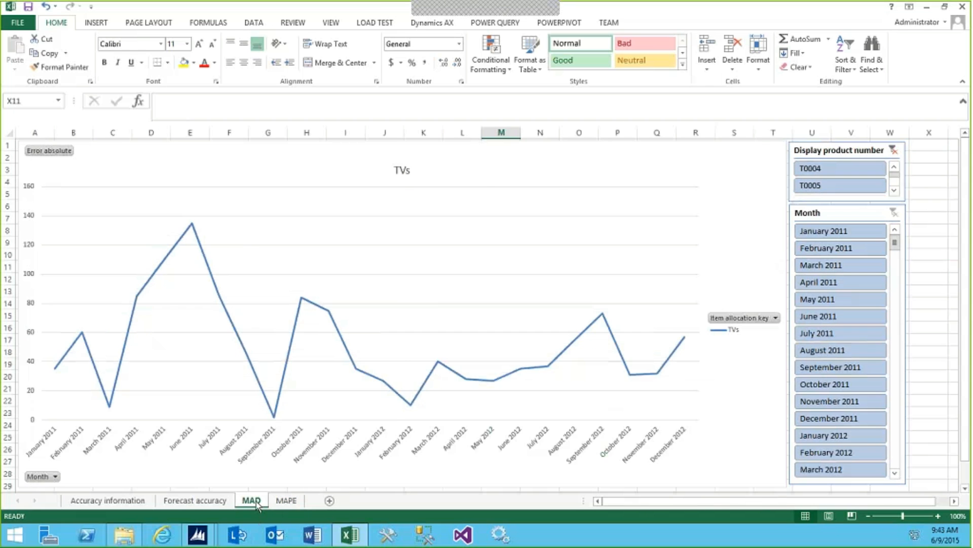
key("ctrl+Page_Down")
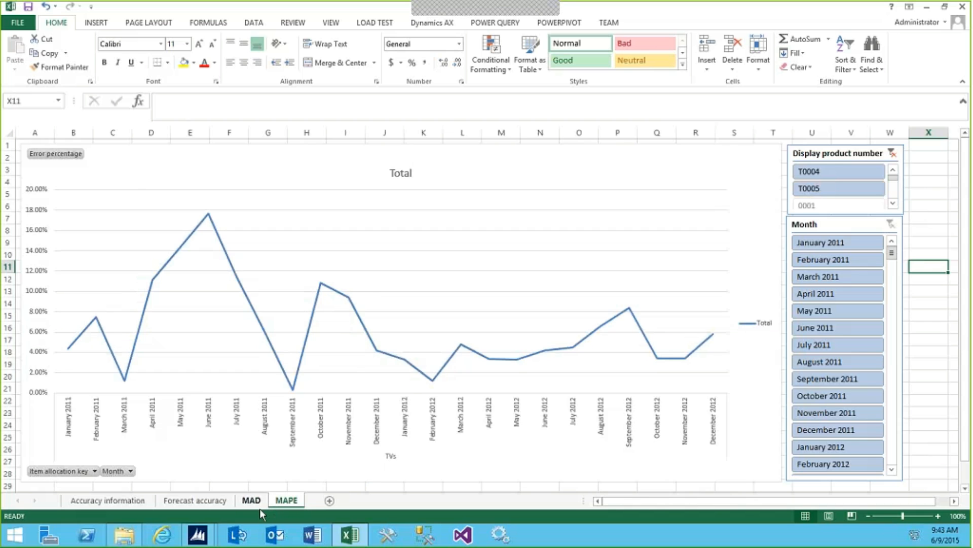
left_click(254, 505)
left_click(284, 505)
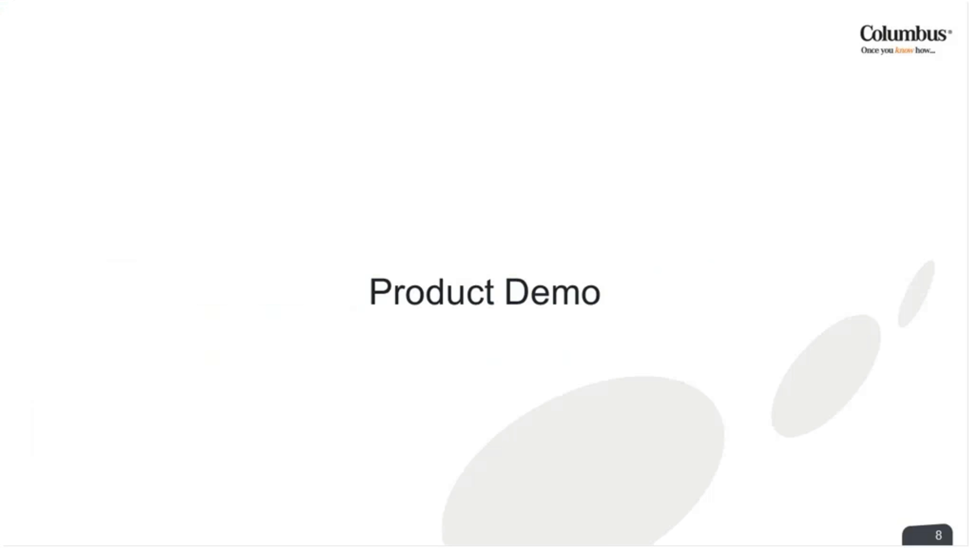
key("Right")
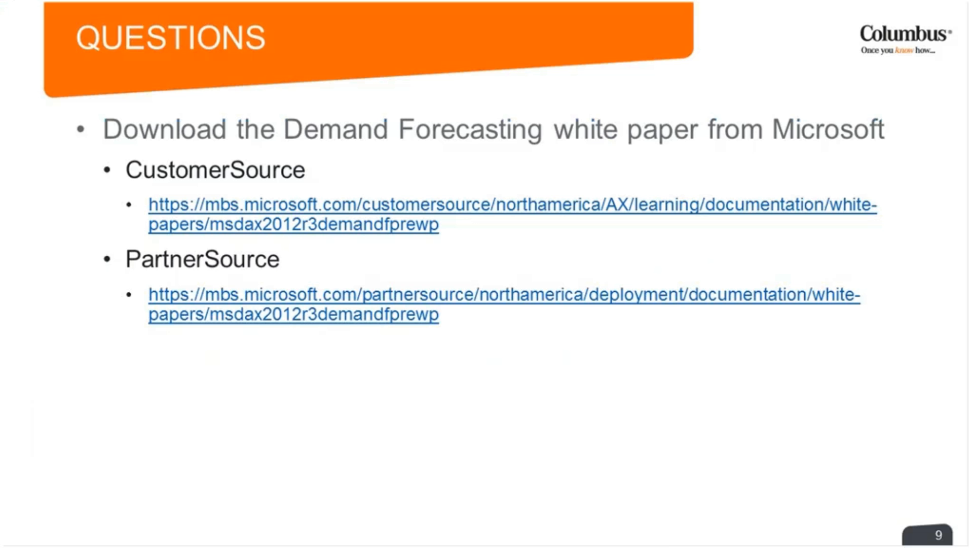
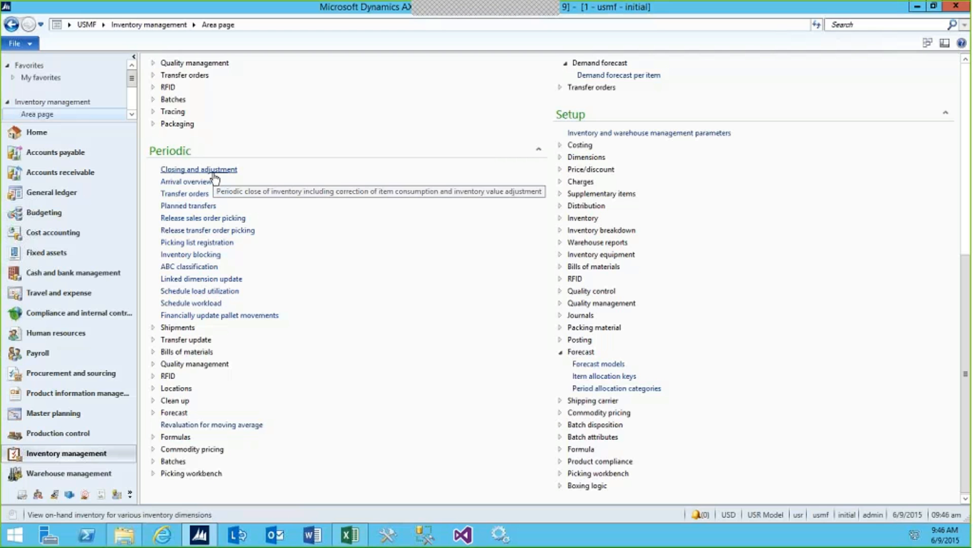
Review the item lines assigned to the TVs item allocation key, and close the lines
left_click(607, 378)
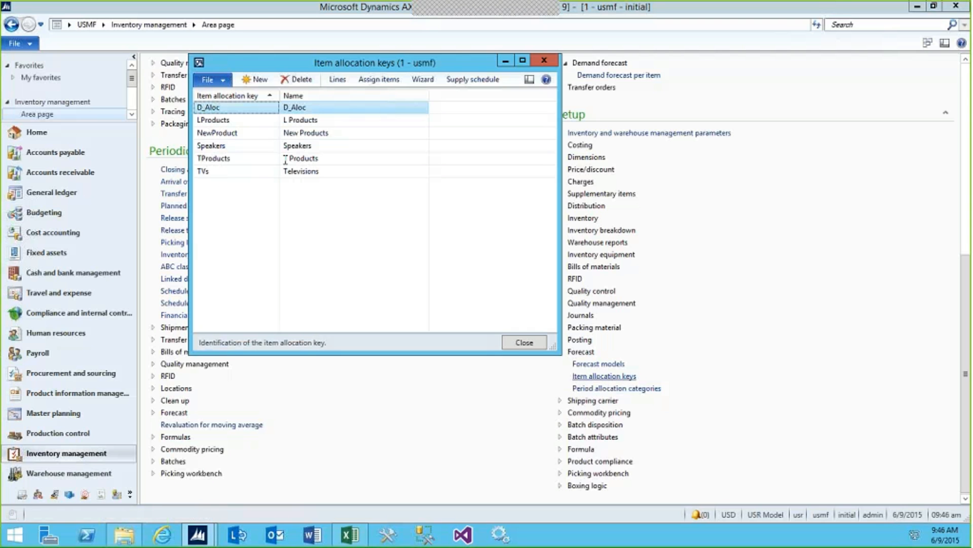
left_click(209, 172)
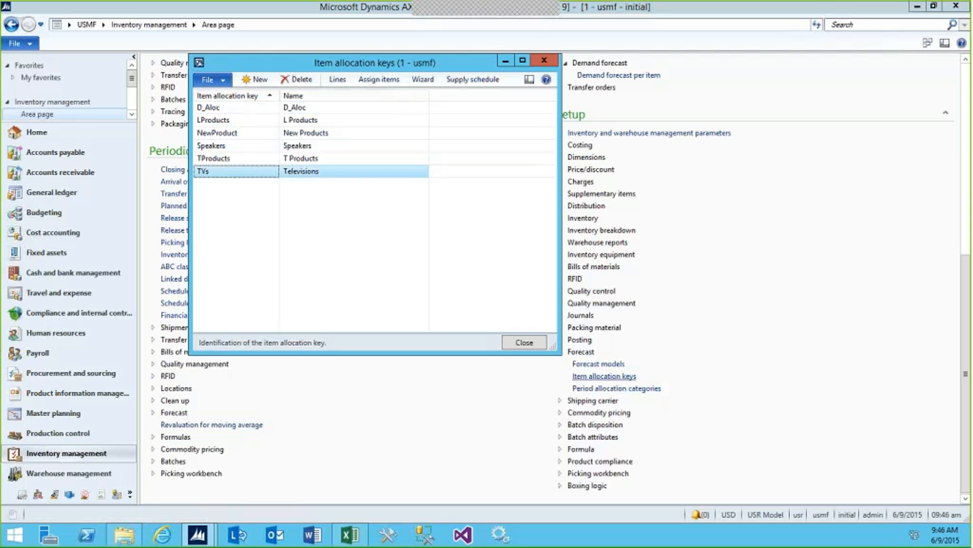
left_click(337, 80)
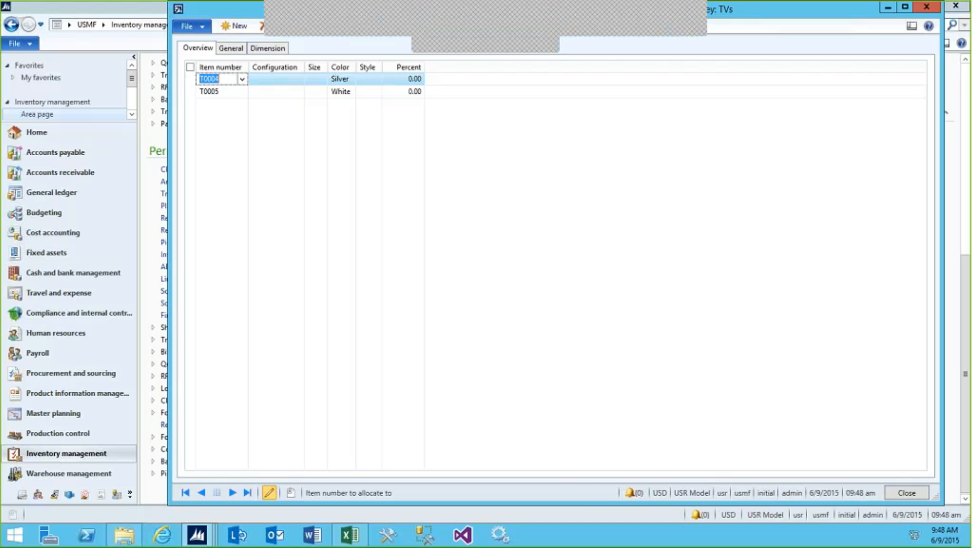
left_click(907, 494)
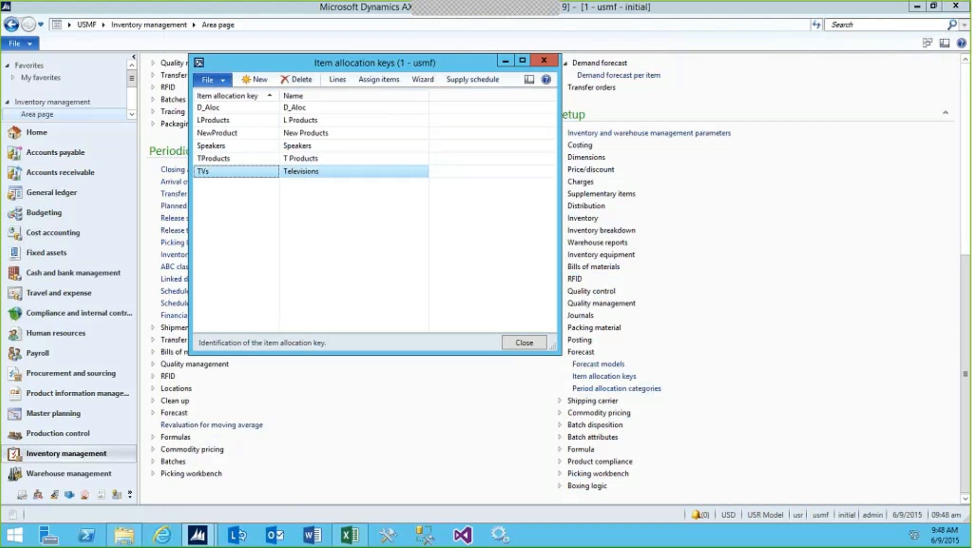
Open the item lines of the NewProduct item allocation key
left_click(233, 132)
left_click(337, 79)
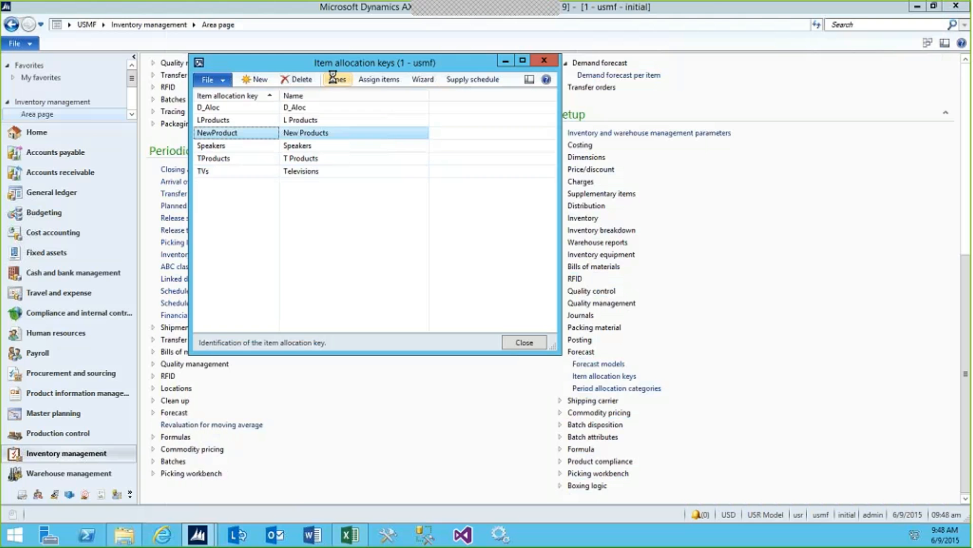